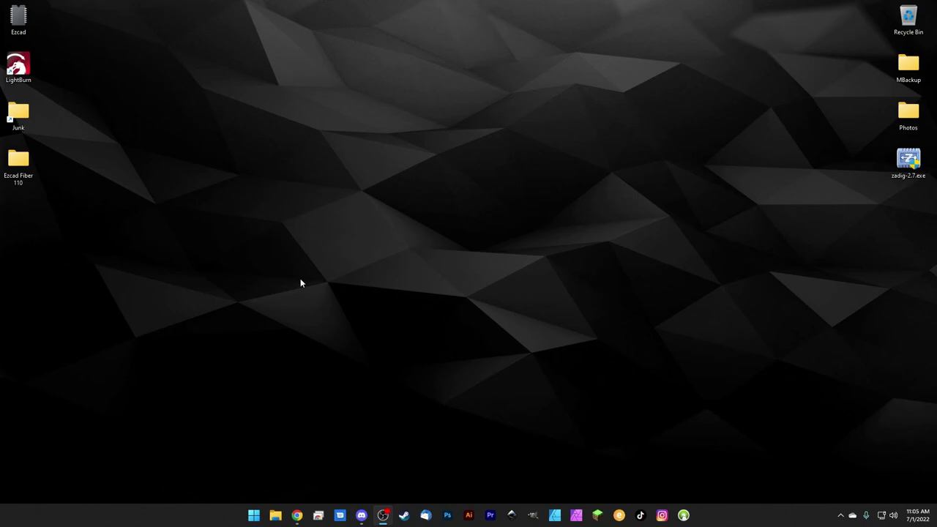
Step: Inspect MarkParam.lib in the Ezcad Fiber 110 PARAM folder, then close the folder window
{"action": "double_click", "coordinate": [18, 161]}
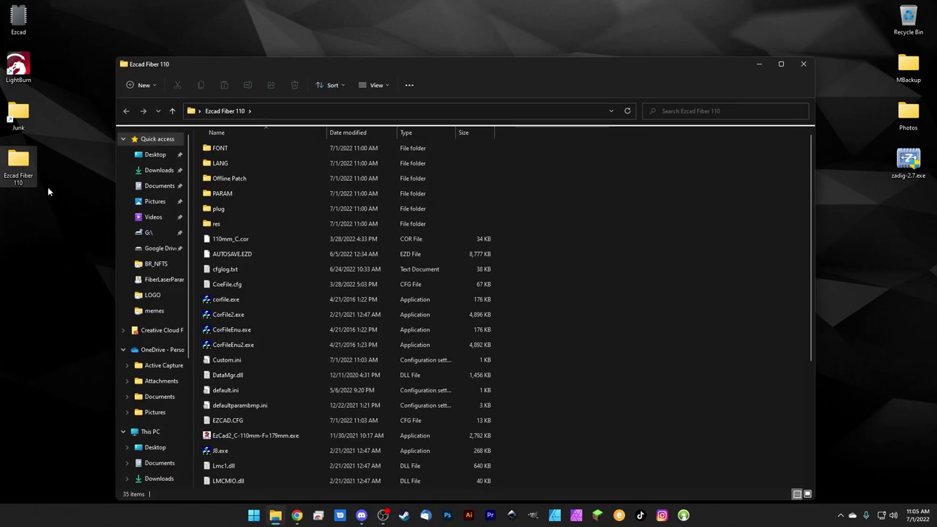
{"action": "double_click", "coordinate": [222, 193]}
{"action": "left_click", "coordinate": [223, 150]}
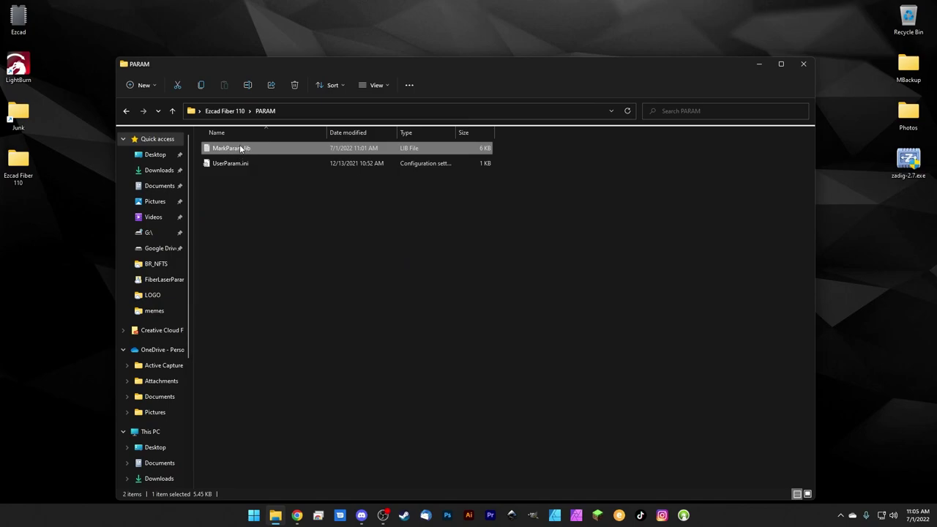
{"action": "left_click", "coordinate": [224, 109]}
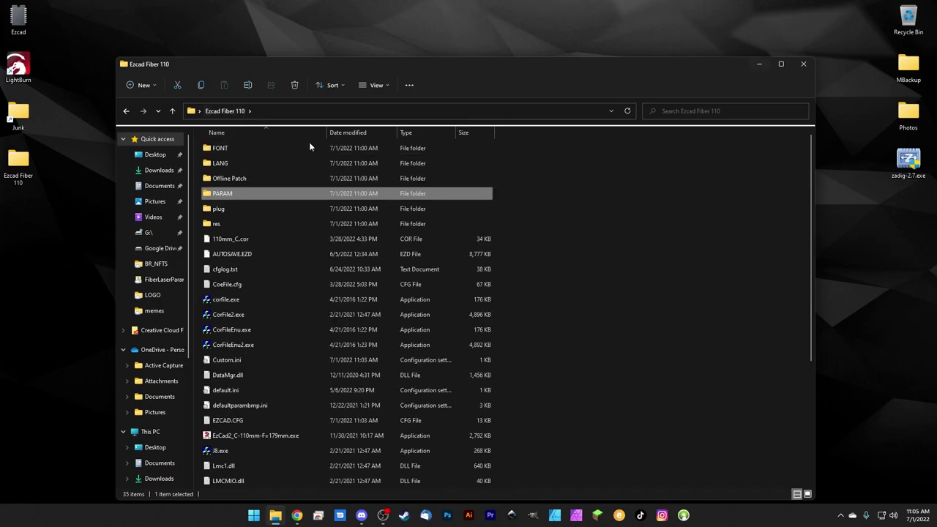
{"action": "left_click", "coordinate": [803, 64]}
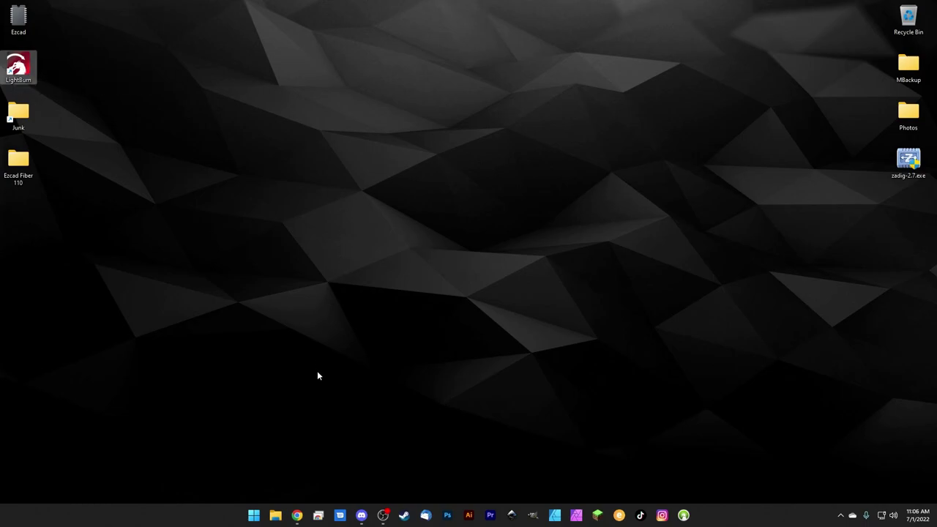
Step: Bring up the LaserParamsConverter GitHub repository in Chrome and review its web address
{"action": "left_click", "coordinate": [297, 515]}
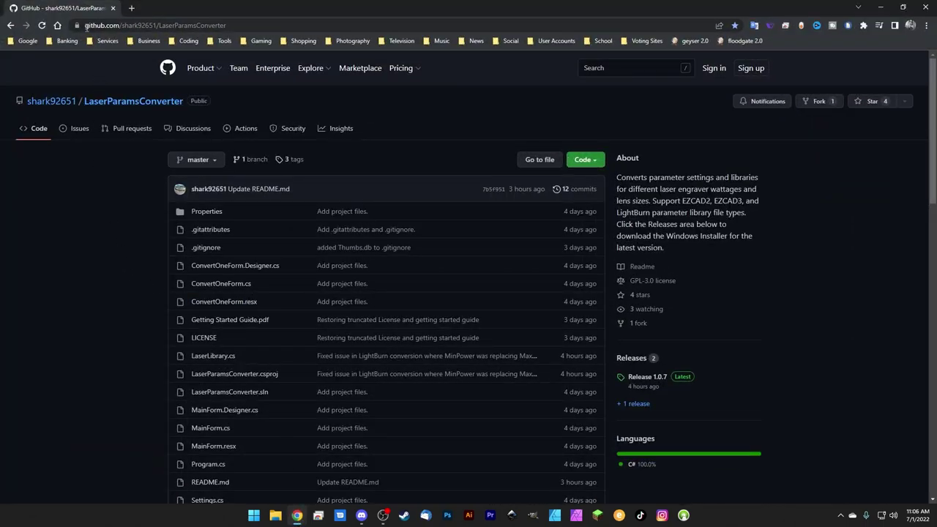
{"action": "left_click_drag", "start_coordinate": [86, 27], "coordinate": [237, 26]}
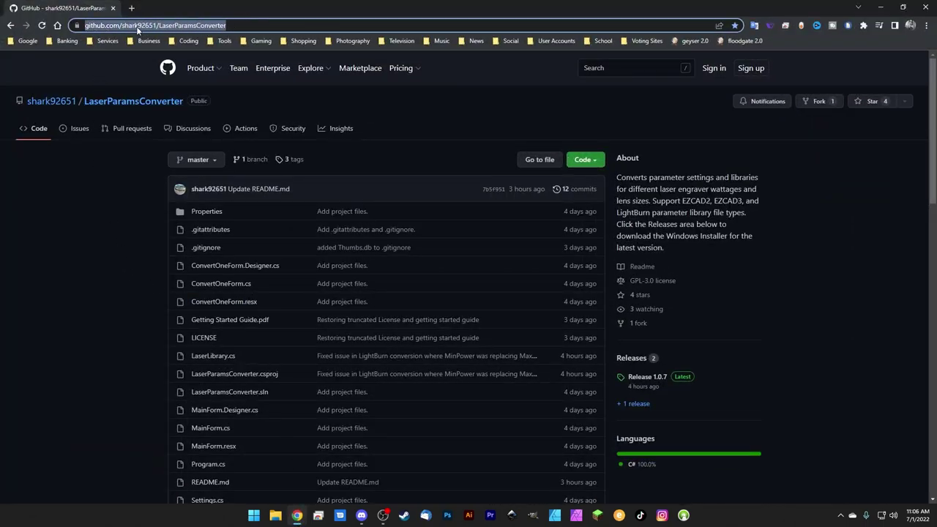
{"action": "left_click", "coordinate": [103, 27]}
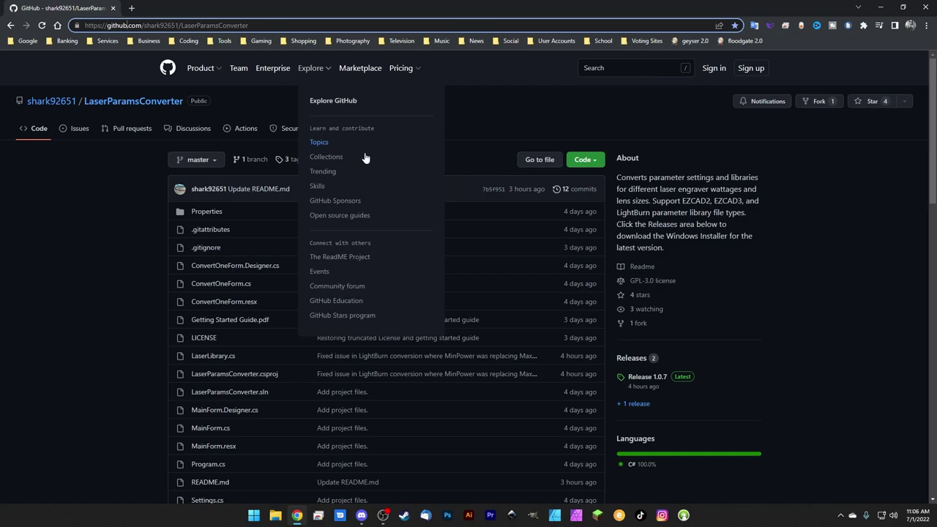
{"action": "scroll", "coordinate": [483, 158], "scroll_direction": "down", "scroll_amount": 2}
{"action": "scroll", "coordinate": [505, 150], "scroll_direction": "up", "scroll_amount": 1}
{"action": "scroll", "coordinate": [521, 143], "scroll_direction": "up", "scroll_amount": 1}
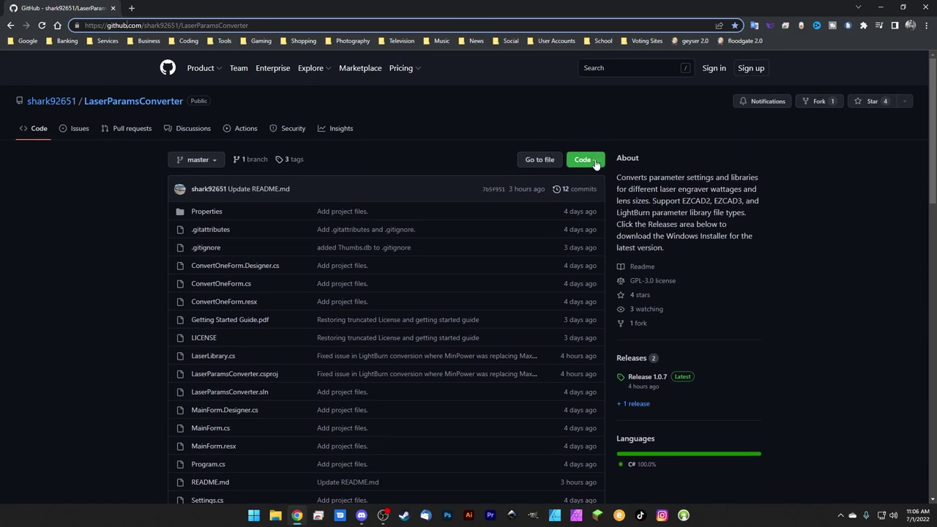
Step: Open the Release 1.0.7 page and download LaserParamsConverter_1.0.7.zip
{"action": "left_click", "coordinate": [589, 161]}
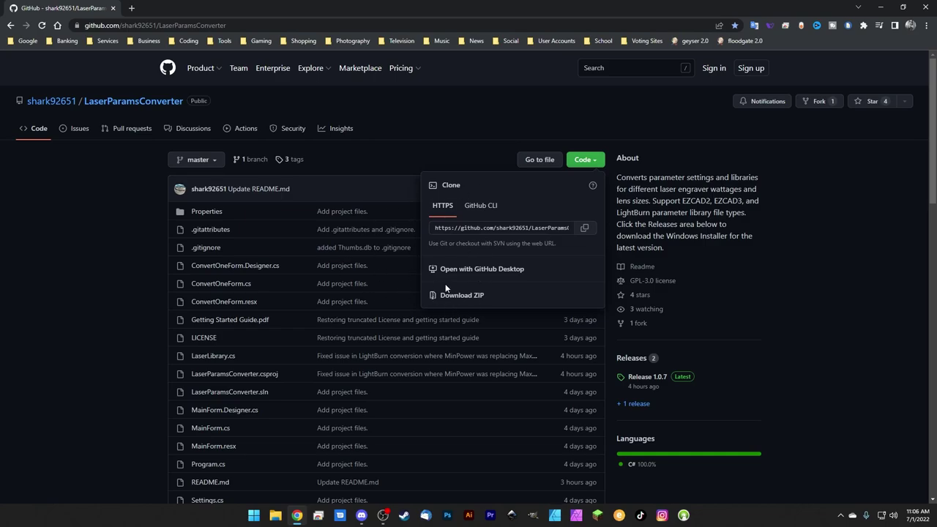
{"action": "left_click", "coordinate": [591, 163]}
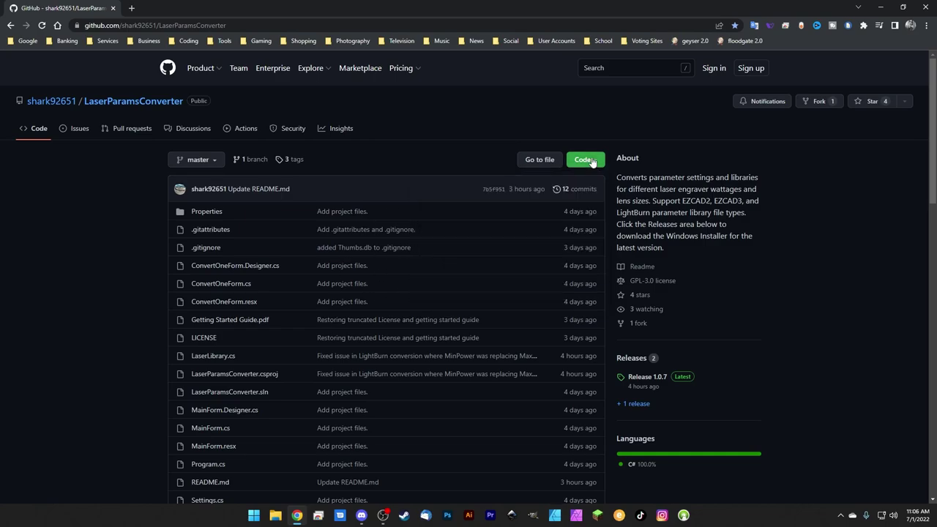
{"action": "scroll", "coordinate": [652, 241], "scroll_direction": "down", "scroll_amount": 2}
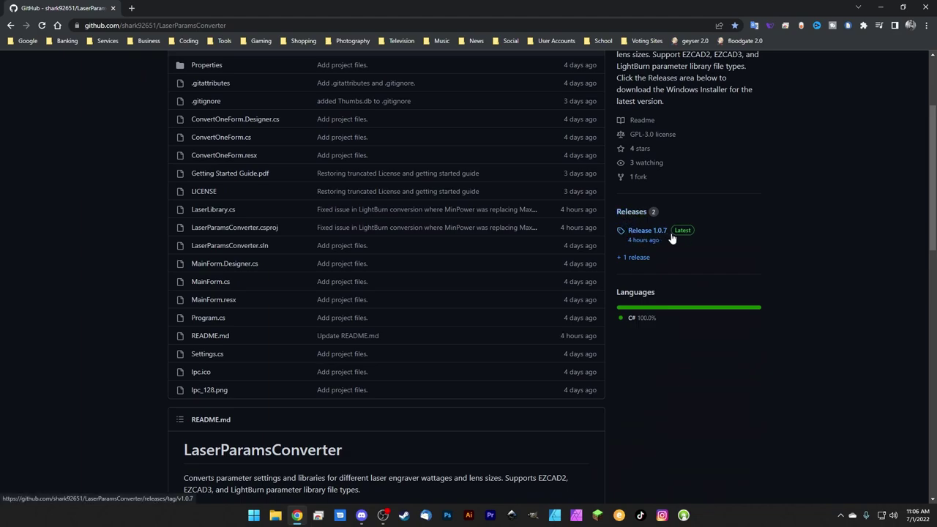
{"action": "left_click", "coordinate": [633, 233]}
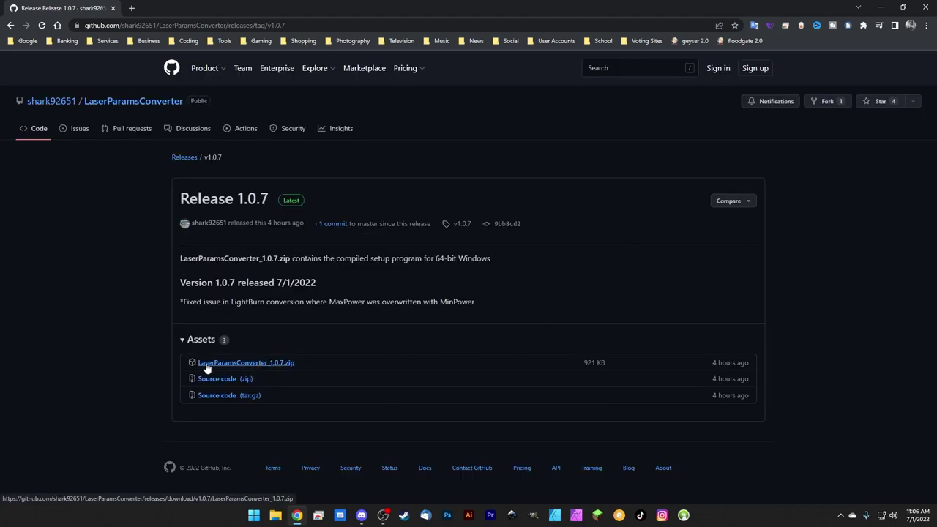
{"action": "left_click", "coordinate": [274, 364]}
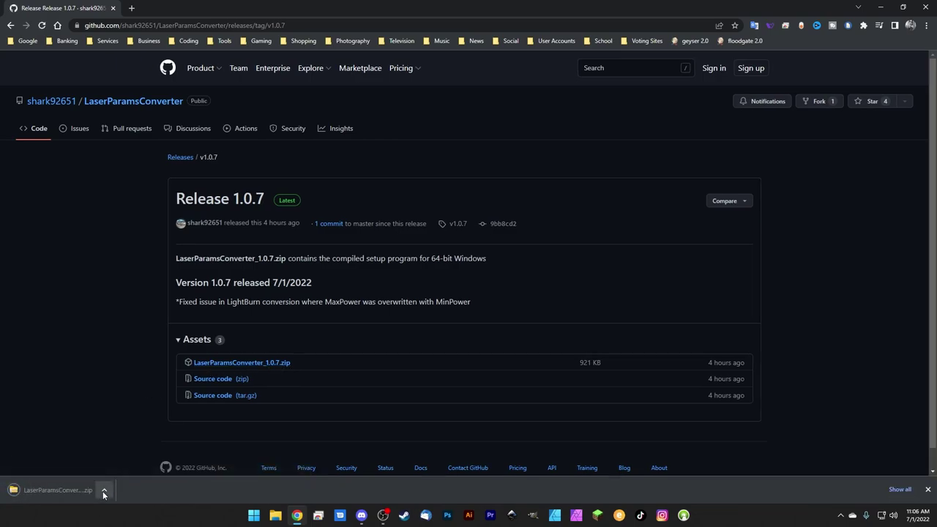
Step: Show the downloaded zip in its folder and extract all its contents
{"action": "left_click", "coordinate": [104, 490]}
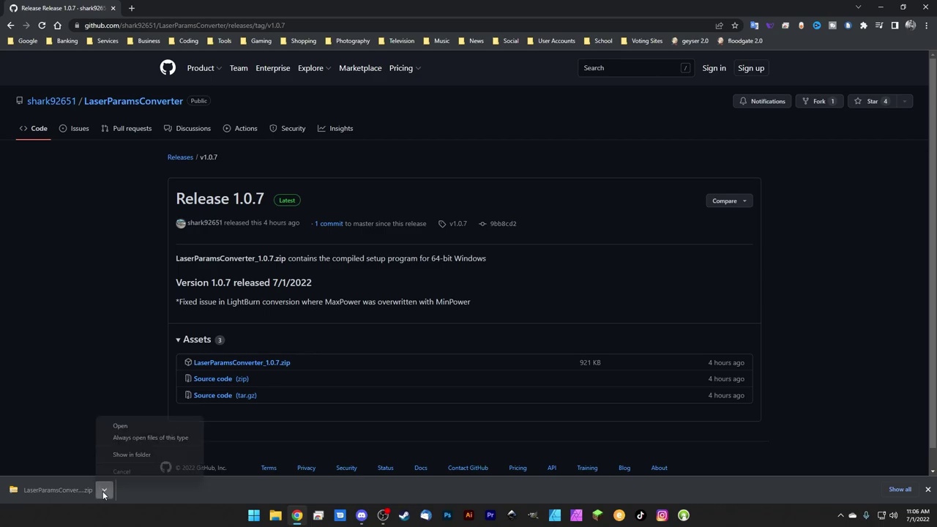
{"action": "left_click", "coordinate": [123, 456]}
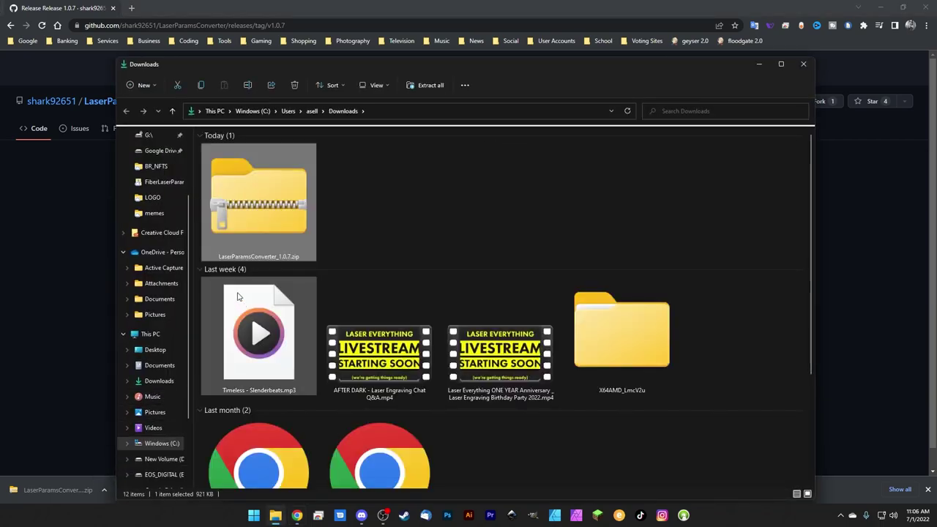
{"action": "right_click", "coordinate": [261, 202]}
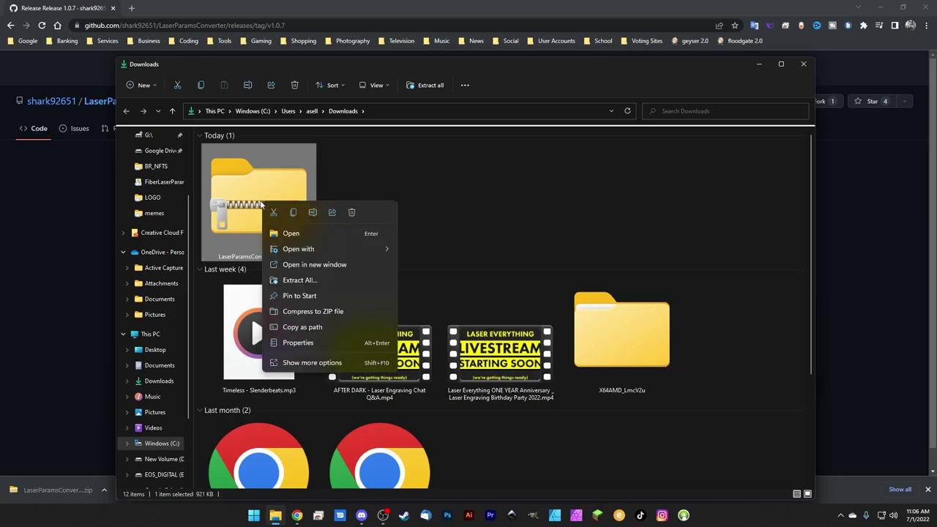
{"action": "left_click", "coordinate": [293, 280]}
{"action": "left_click", "coordinate": [558, 351]}
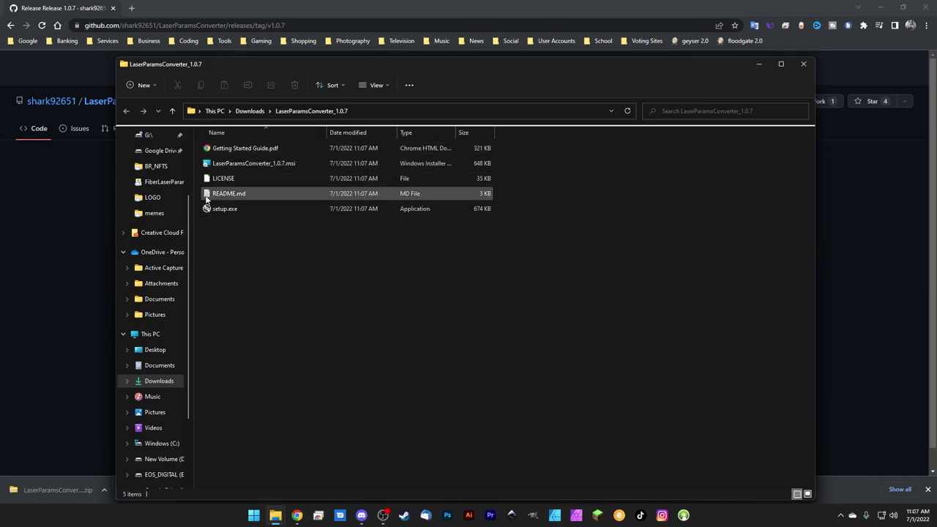
{"action": "left_click", "coordinate": [802, 65]}
Step: Paste the extracted LaserParamsConverter_1.0.7 folder onto the Desktop and close Explorer
{"action": "left_click", "coordinate": [365, 204]}
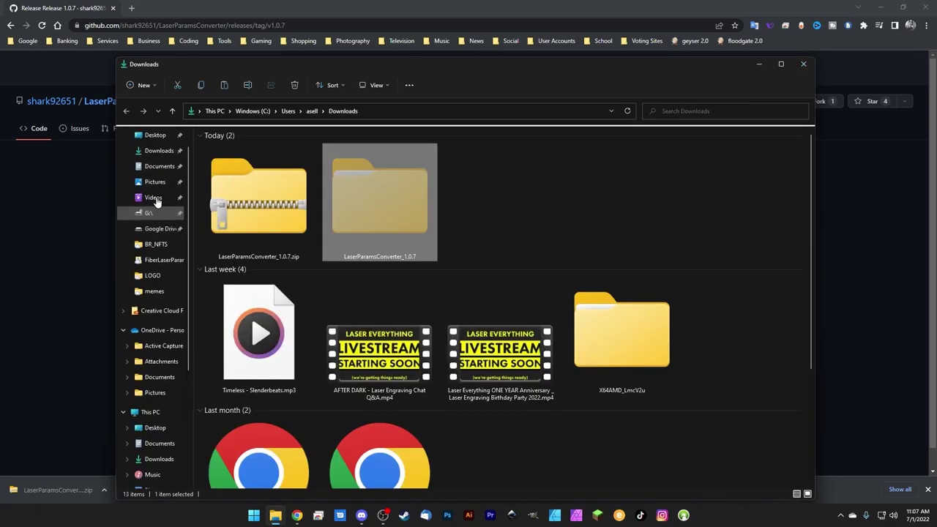
{"action": "scroll", "coordinate": [155, 201], "scroll_direction": "up", "scroll_amount": 1}
{"action": "left_click", "coordinate": [155, 154]}
{"action": "right_click", "coordinate": [353, 262]}
{"action": "left_click", "coordinate": [367, 268]}
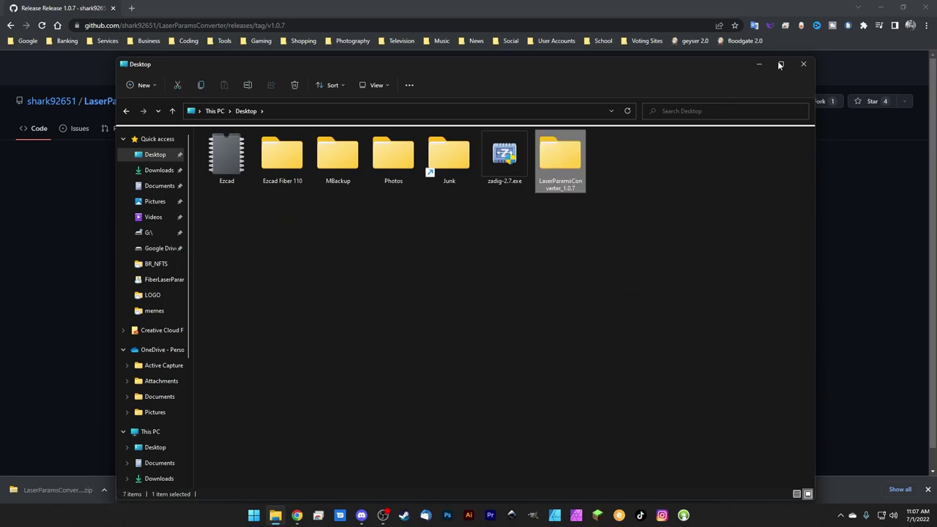
{"action": "left_click", "coordinate": [803, 65]}
{"action": "key", "text": "super+d"}
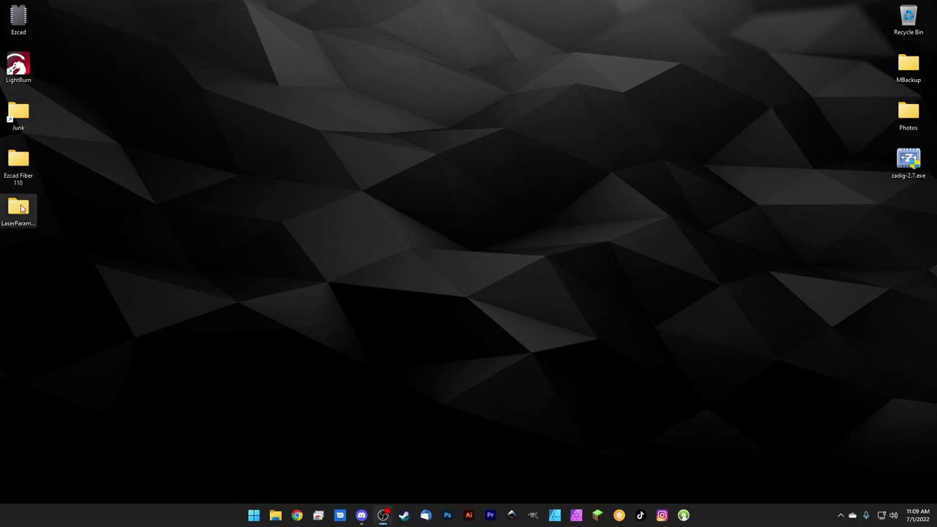
Step: Run setup.exe from the LaserParamsConverter_1.0.7 folder on the desktop
{"action": "double_click", "coordinate": [21, 210]}
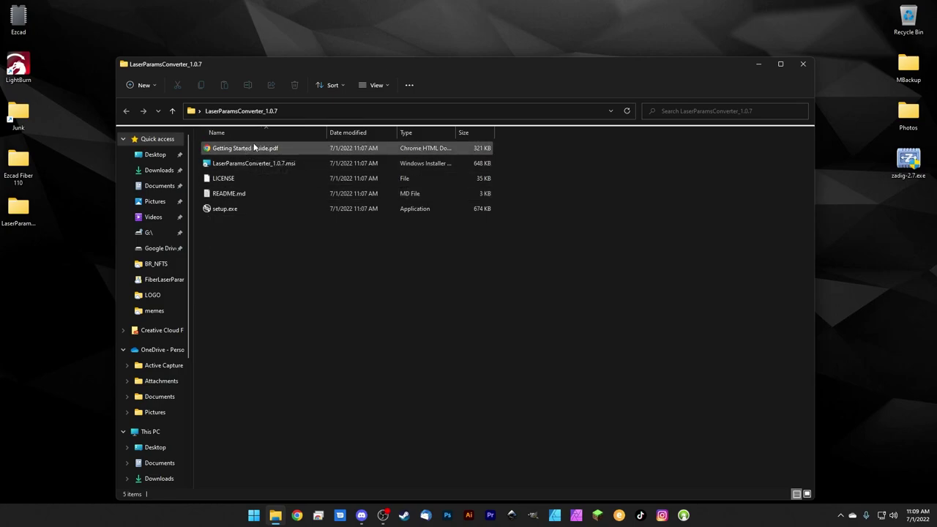
{"action": "double_click", "coordinate": [223, 209]}
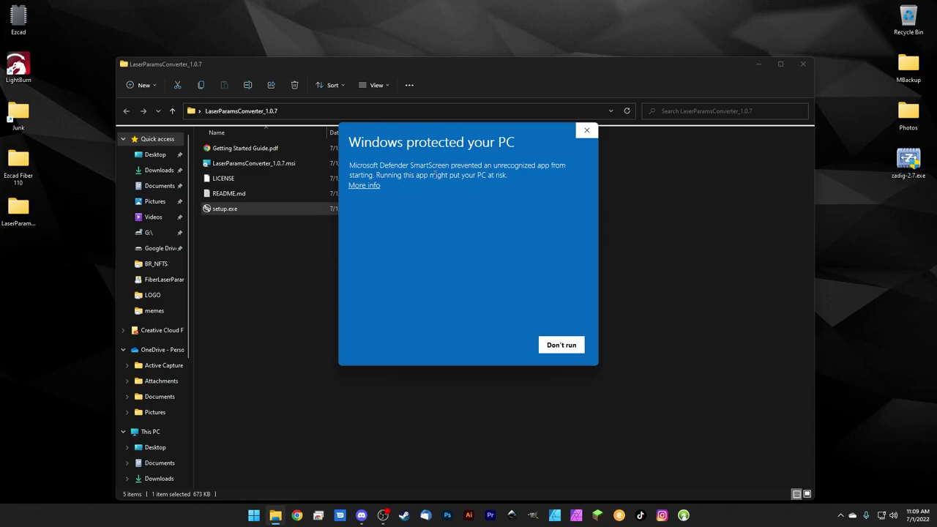
Step: Review the SmartScreen warning and run the installer anyway
{"action": "left_click_drag", "start_coordinate": [347, 144], "coordinate": [516, 144]}
{"action": "left_click", "coordinate": [433, 175]}
{"action": "left_click_drag", "start_coordinate": [393, 187], "coordinate": [362, 160]}
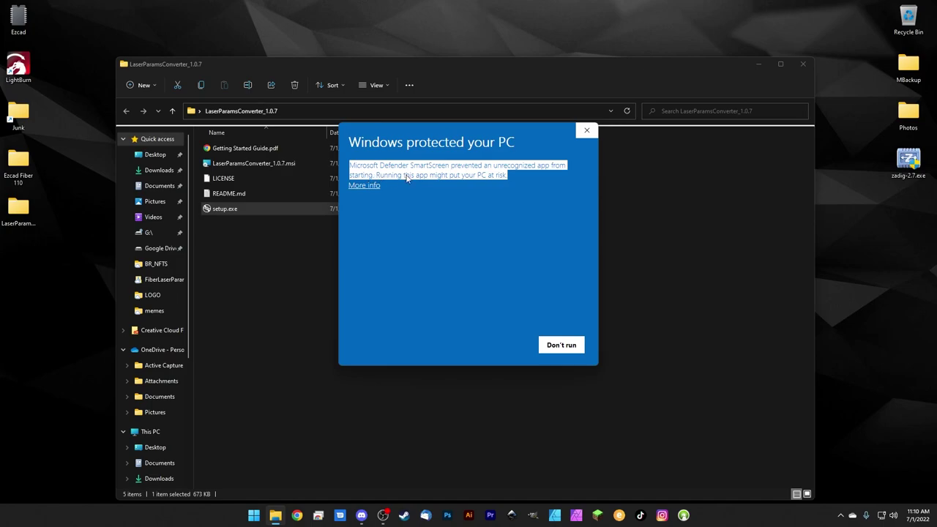
{"action": "left_click", "coordinate": [384, 181]}
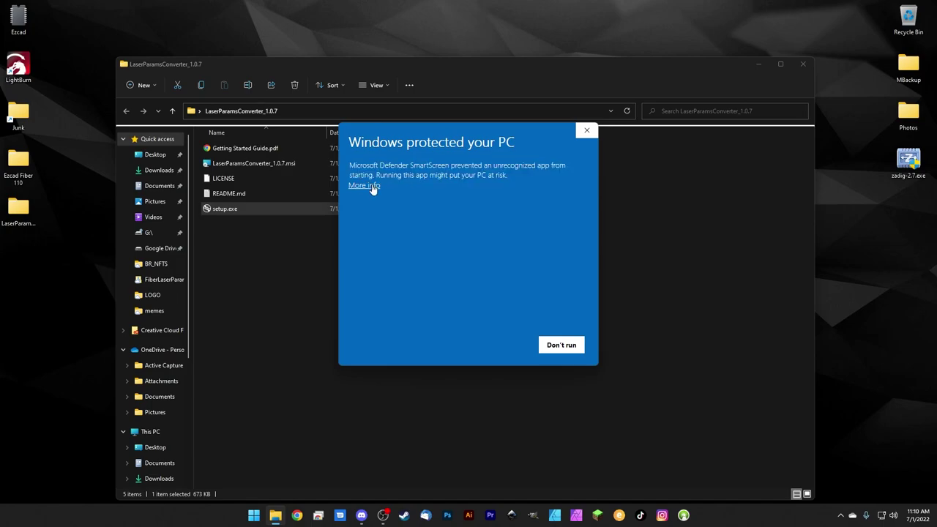
{"action": "left_click", "coordinate": [371, 187]}
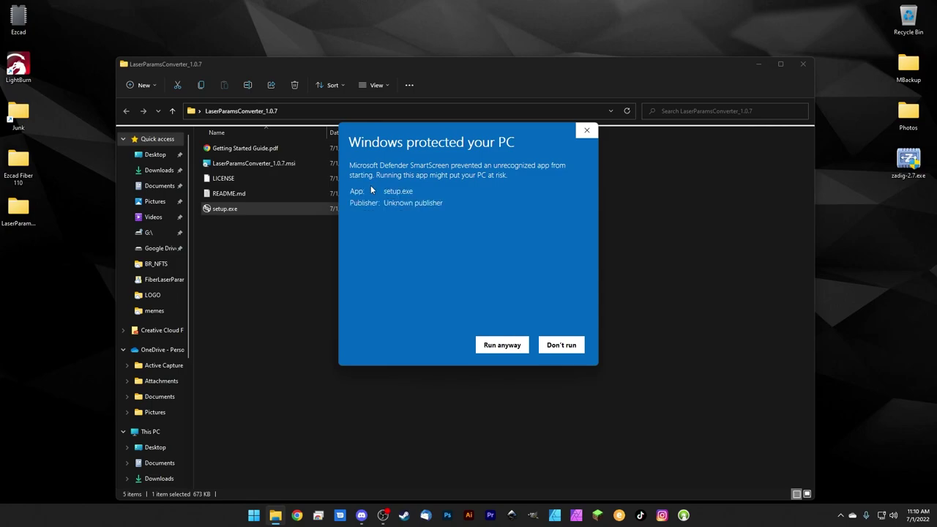
{"action": "left_click", "coordinate": [502, 345]}
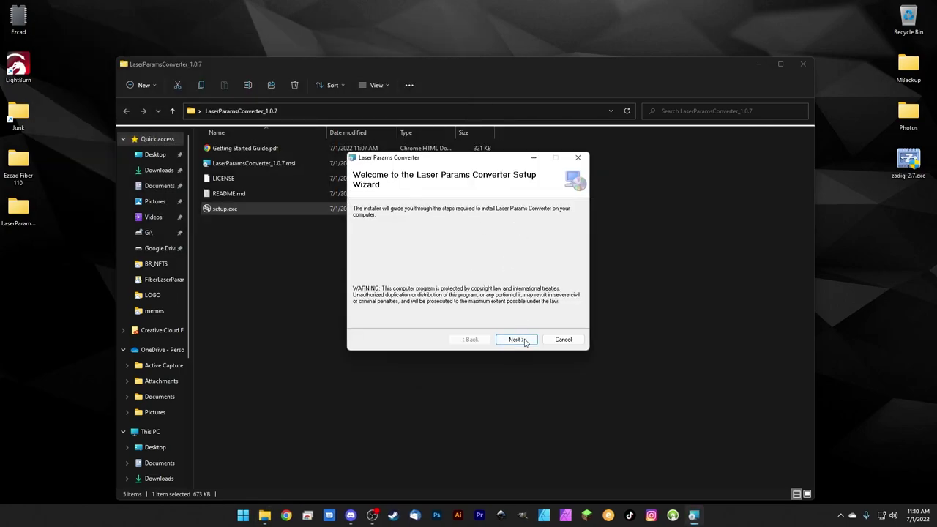
Step: Install the converter to the default folder, then close the installer and folder window
{"action": "left_click", "coordinate": [516, 339]}
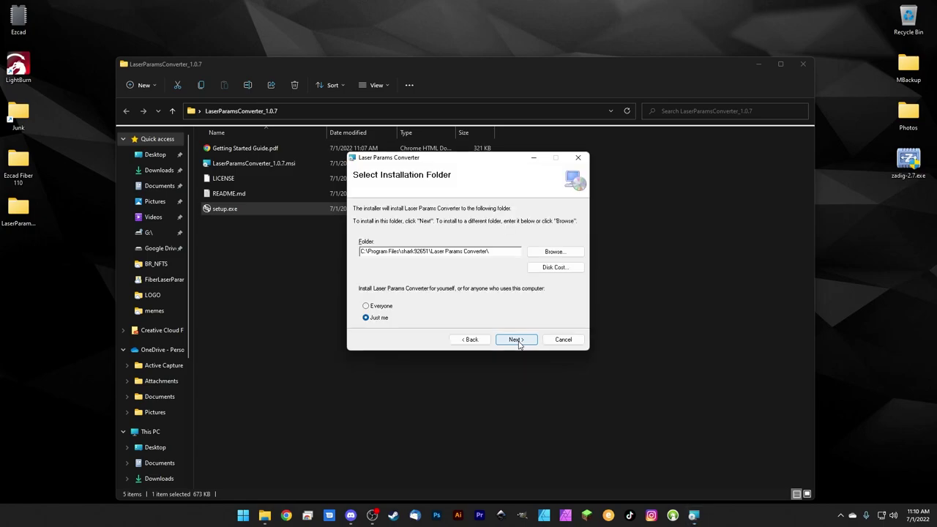
{"action": "left_click", "coordinate": [516, 341]}
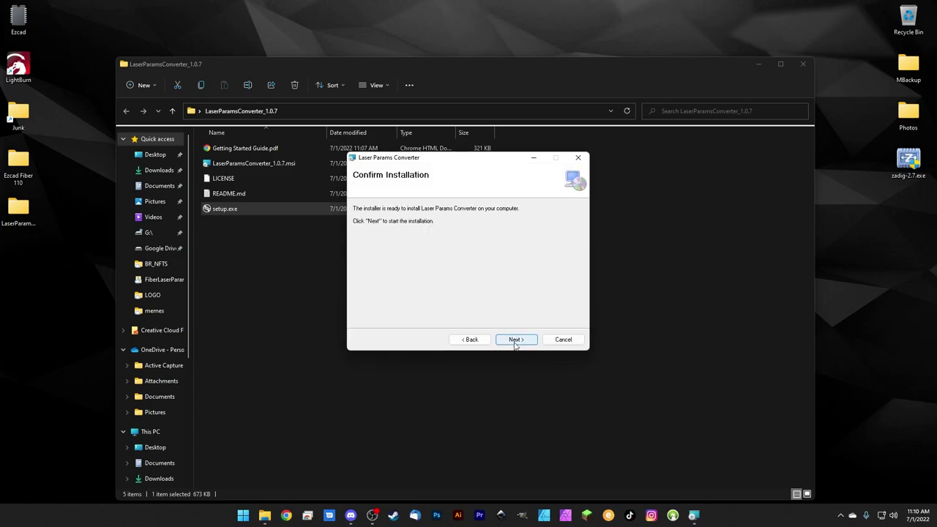
{"action": "left_click", "coordinate": [516, 340]}
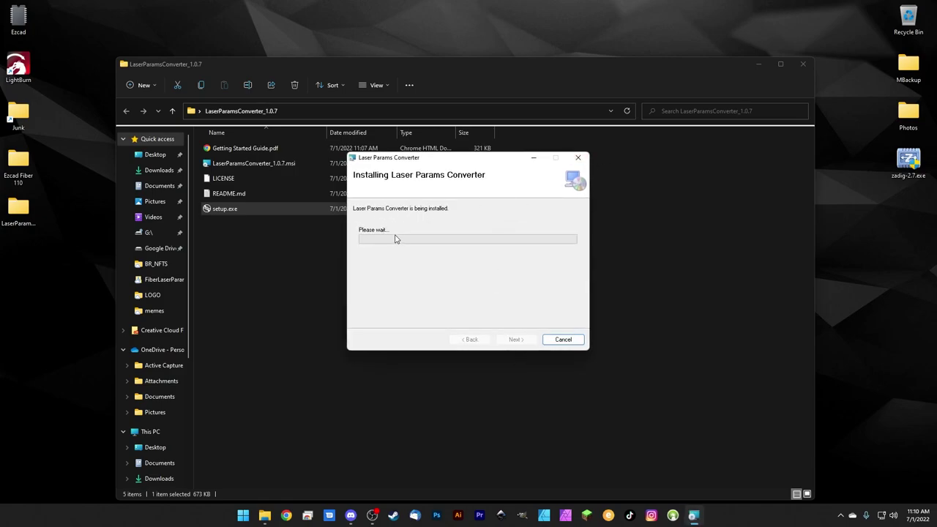
{"action": "left_click", "coordinate": [803, 64]}
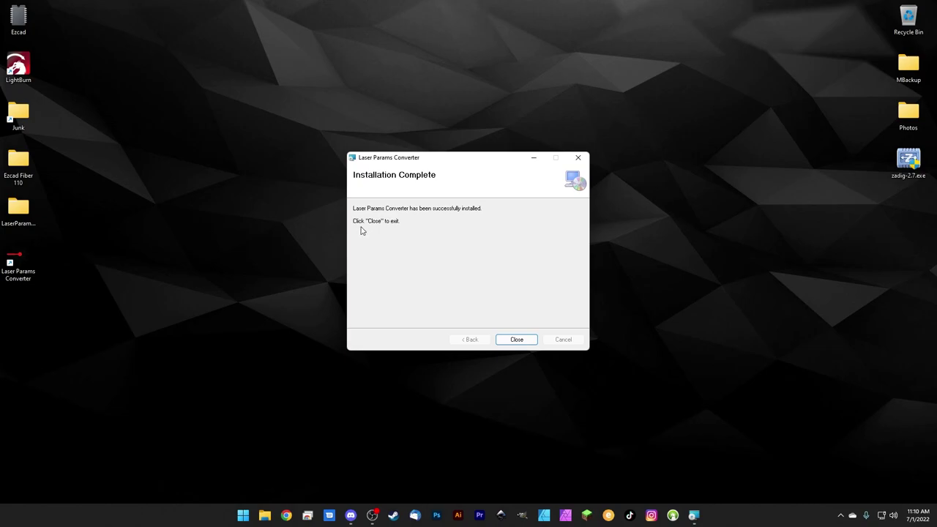
{"action": "left_click", "coordinate": [516, 340]}
{"action": "left_click", "coordinate": [18, 208]}
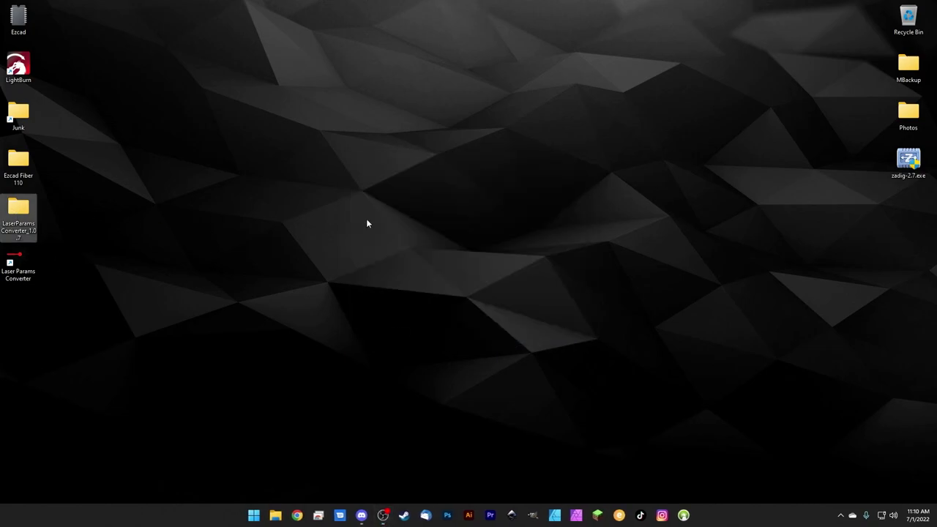
Step: Delete the extracted folder, move the converter shortcut into its slot, and launch the converter
{"action": "key", "text": "Delete"}
{"action": "left_click_drag", "start_coordinate": [20, 265], "coordinate": [16, 213]}
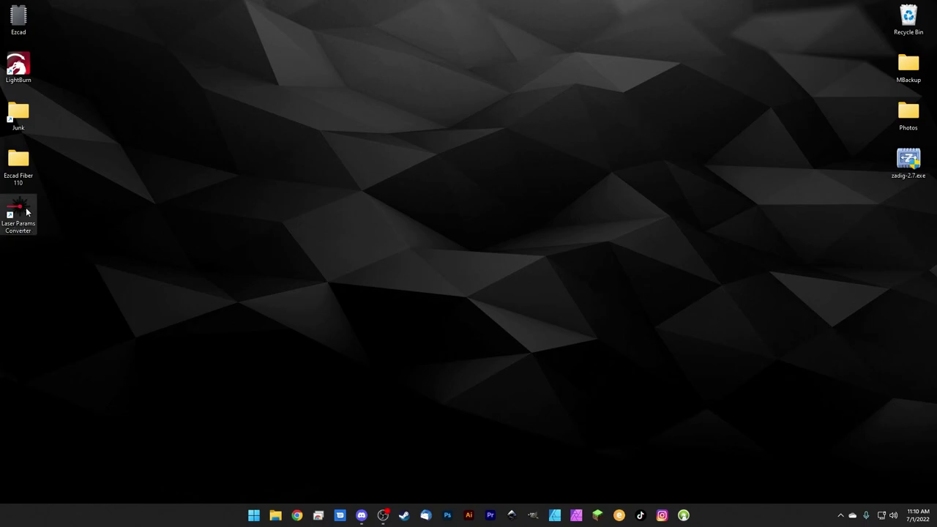
{"action": "left_click", "coordinate": [13, 165]}
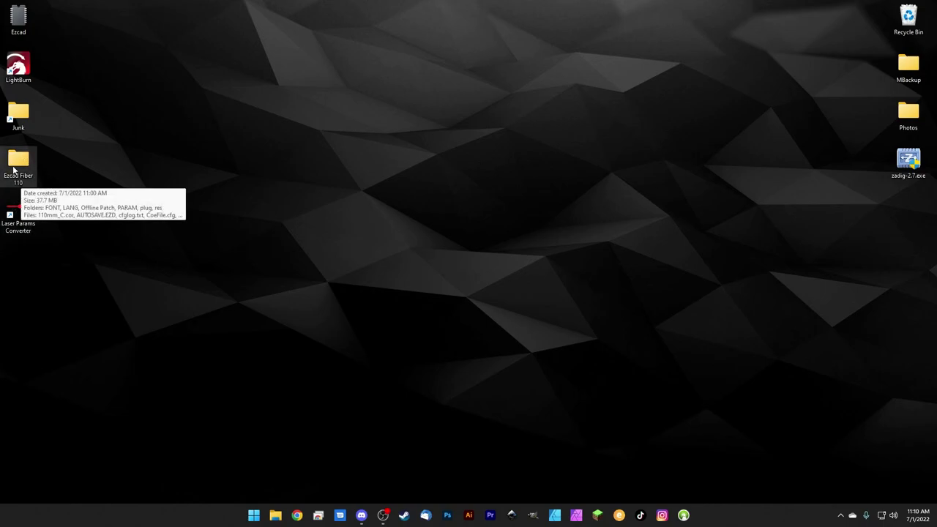
{"action": "left_click", "coordinate": [20, 223]}
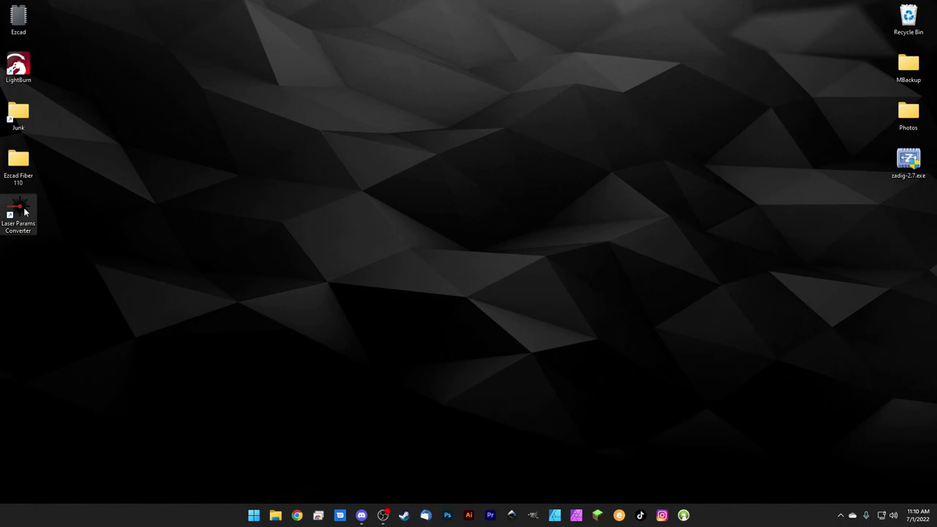
{"action": "double_click", "coordinate": [24, 212]}
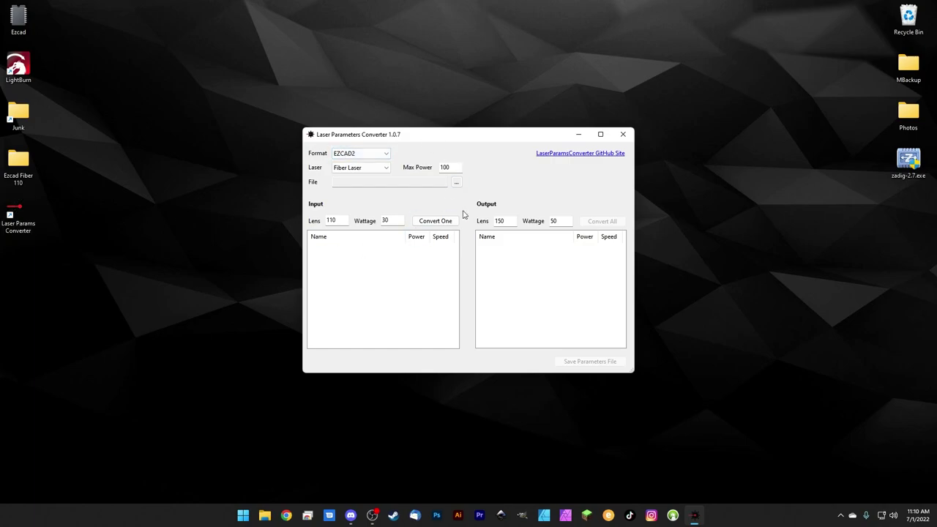
{"action": "left_click", "coordinate": [344, 154]}
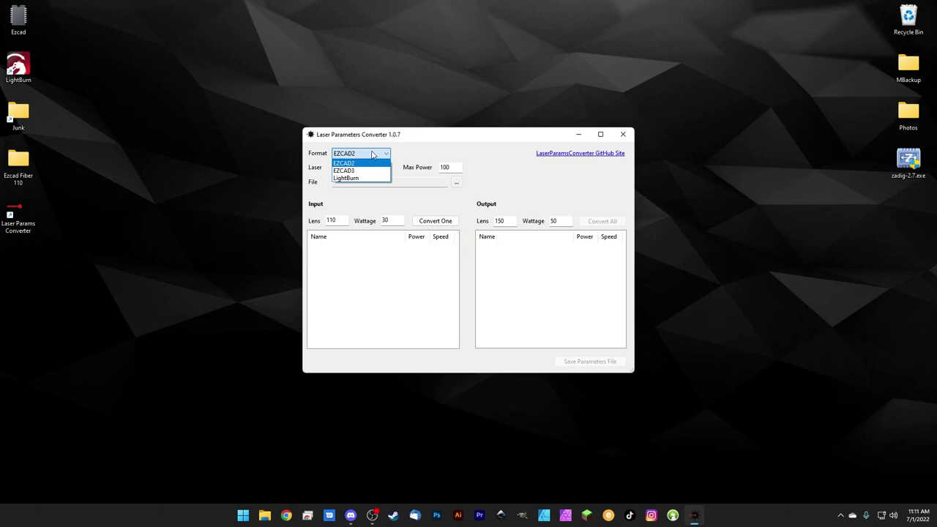
{"action": "left_click", "coordinate": [341, 164]}
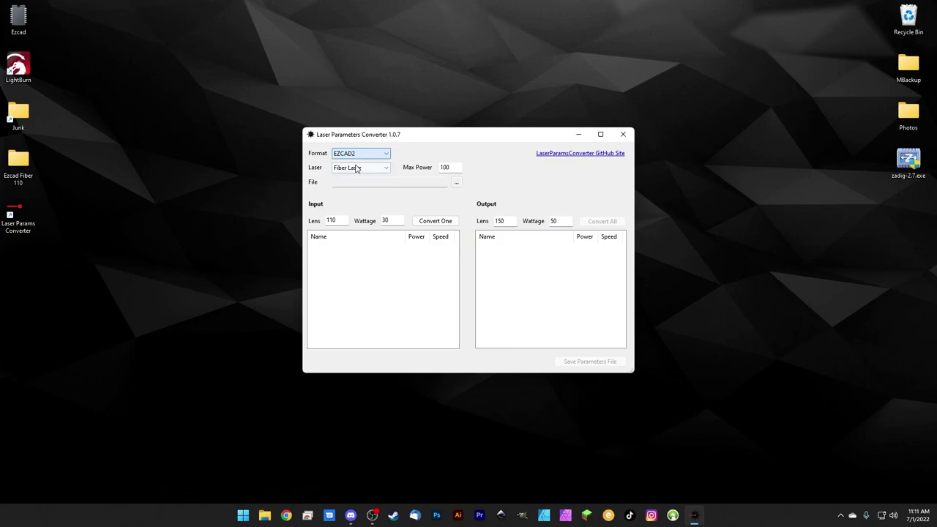
{"action": "left_click", "coordinate": [349, 168]}
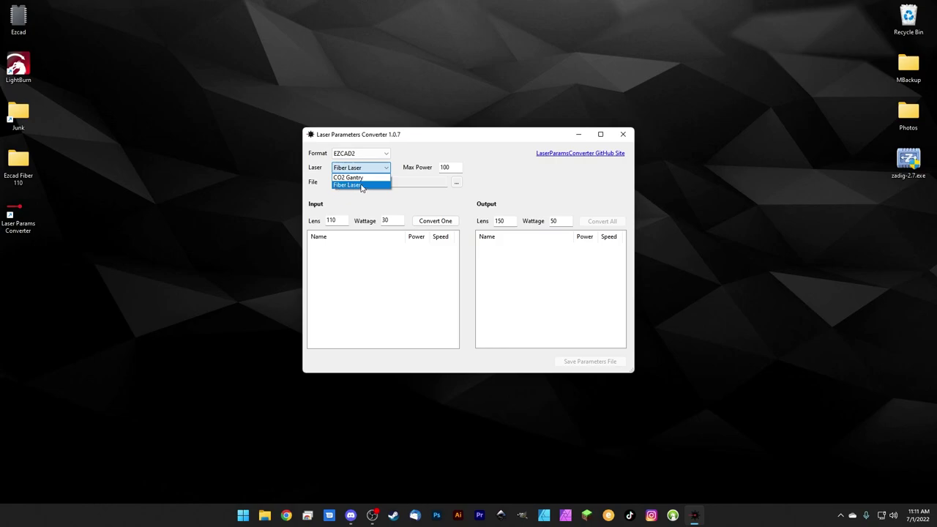
{"action": "left_click", "coordinate": [361, 188]}
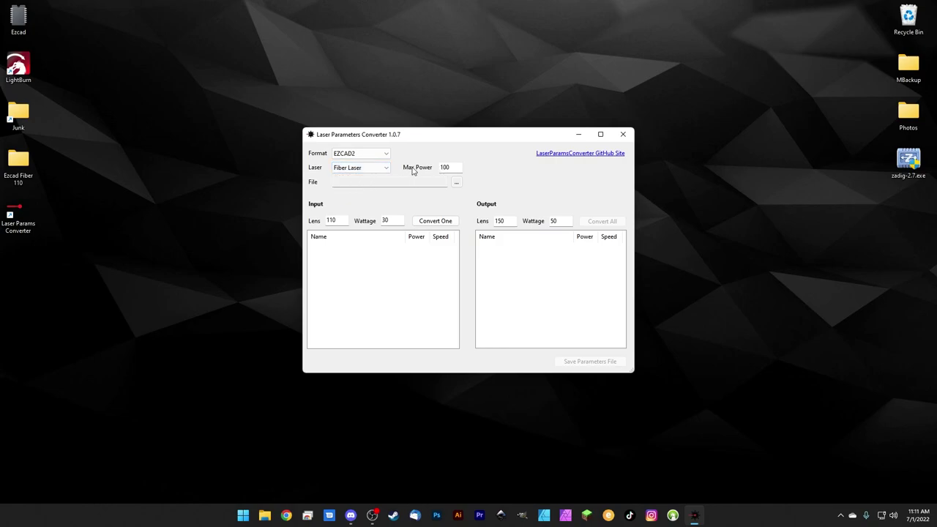
{"action": "left_click", "coordinate": [455, 167]}
{"action": "left_click_drag", "start_coordinate": [455, 167], "coordinate": [430, 167]}
{"action": "left_click", "coordinate": [451, 167]}
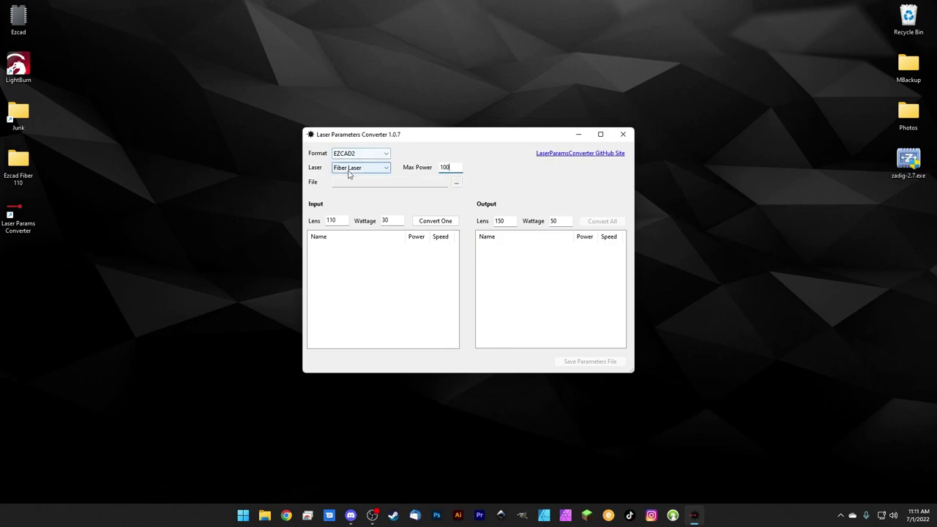
{"action": "double_click", "coordinate": [451, 167]}
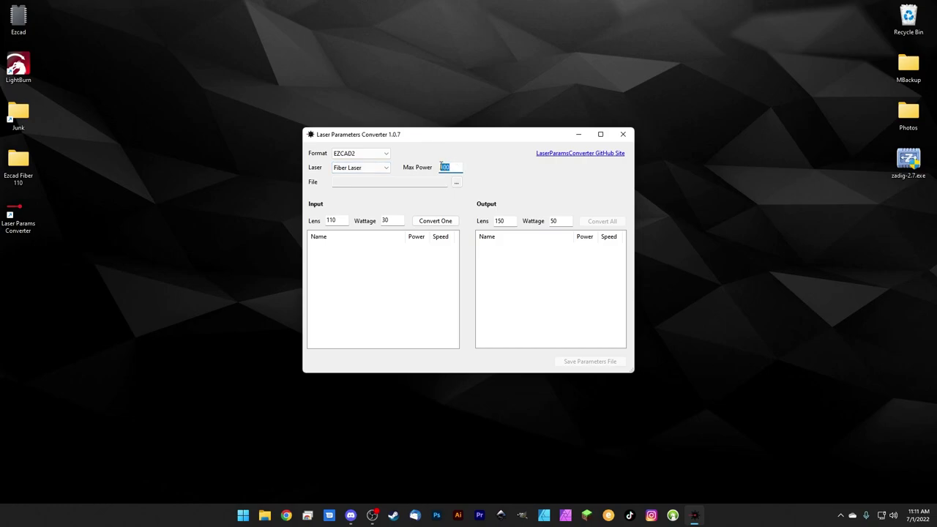
{"action": "left_click", "coordinate": [370, 168]}
{"action": "left_click", "coordinate": [357, 182]}
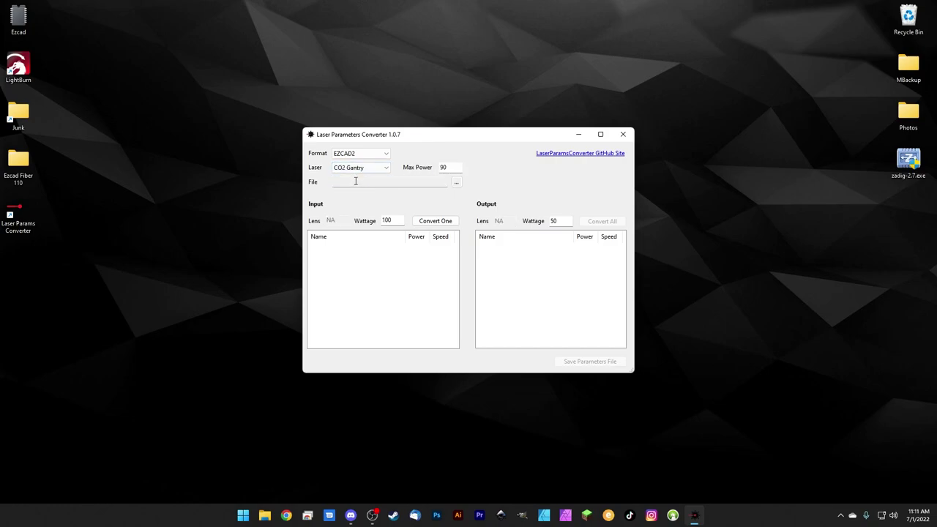
{"action": "left_click", "coordinate": [451, 167]}
{"action": "left_click", "coordinate": [360, 168]}
{"action": "left_click", "coordinate": [354, 185]}
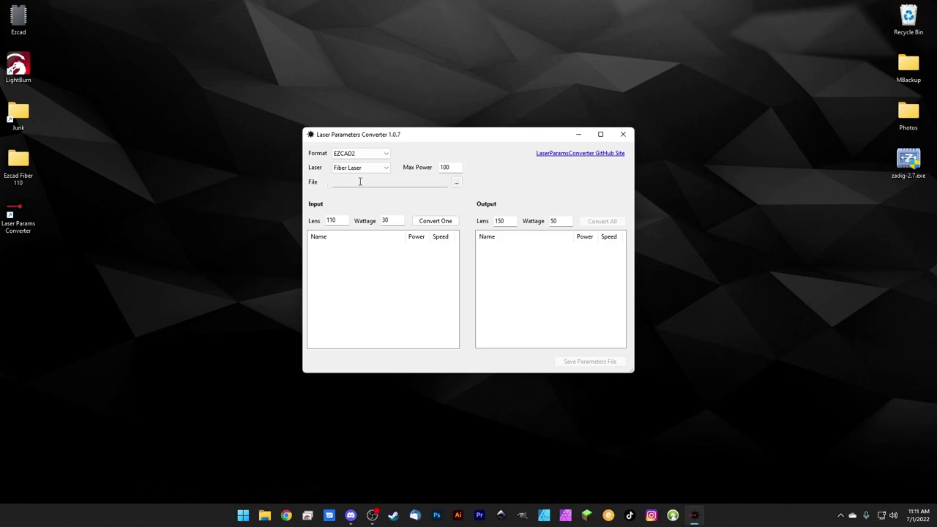
Step: Load MarkParam.lib from Desktop > Ezcad Fiber 110 > PARAM into the converter
{"action": "left_click", "coordinate": [456, 184]}
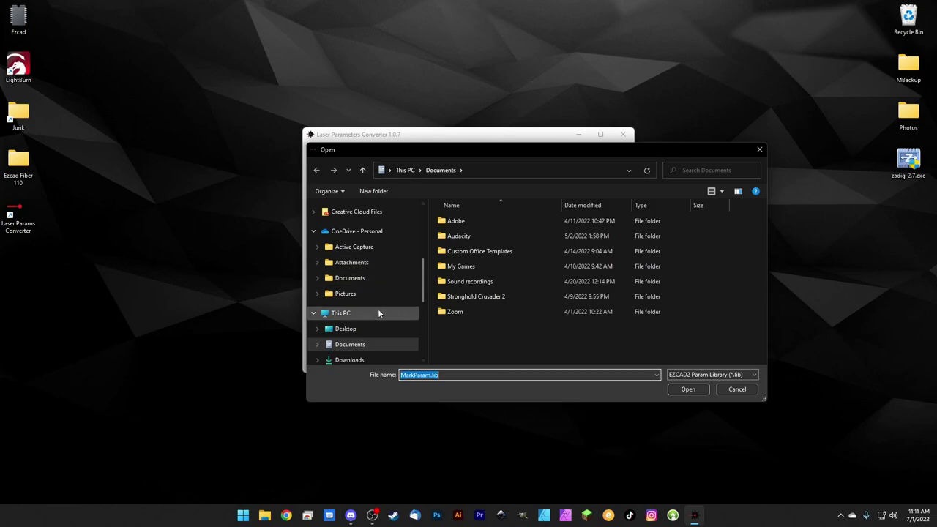
{"action": "left_click", "coordinate": [358, 332]}
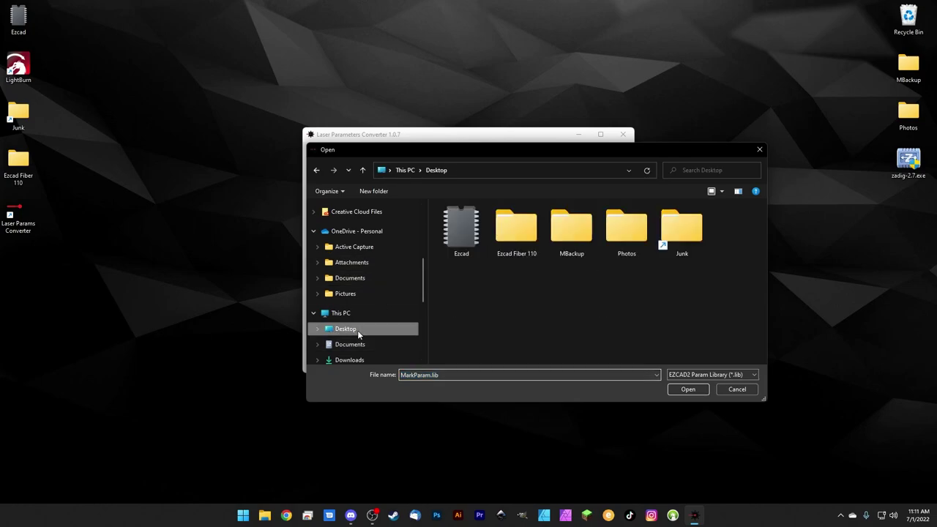
{"action": "double_click", "coordinate": [518, 232]}
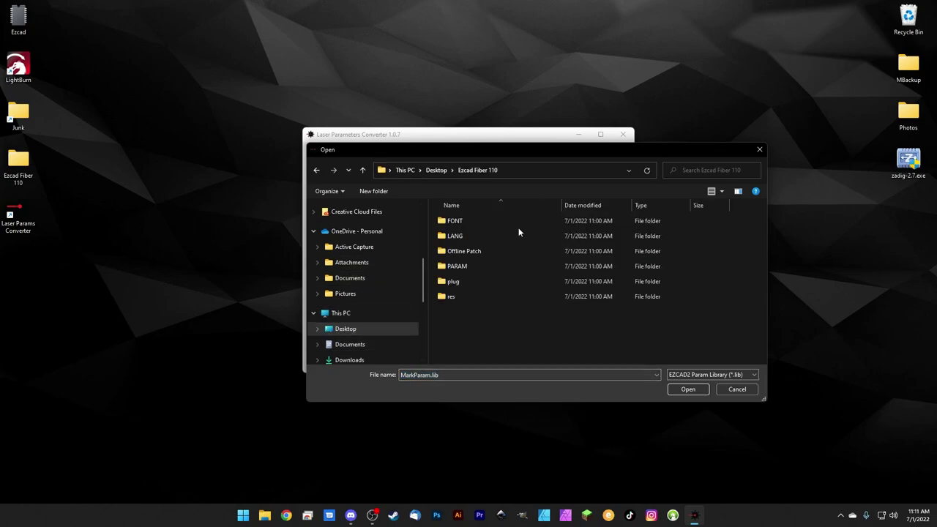
{"action": "double_click", "coordinate": [453, 266]}
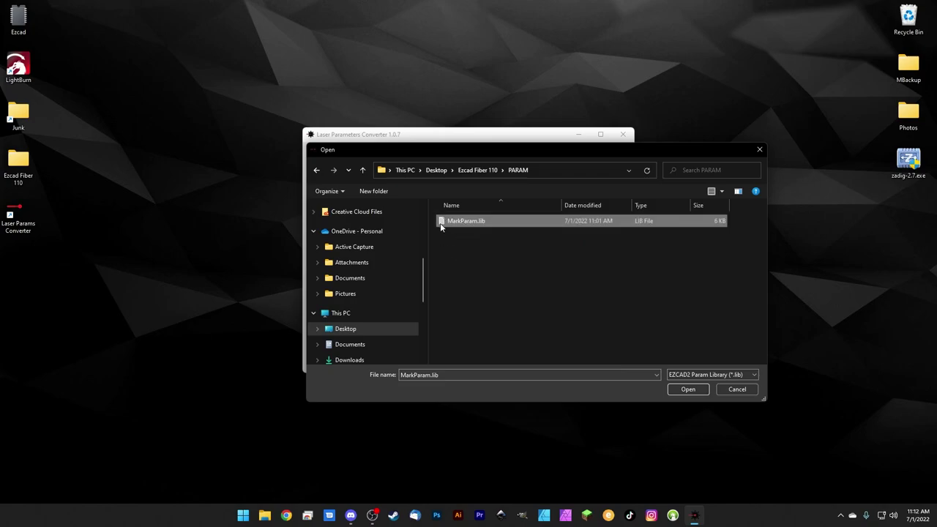
{"action": "left_click", "coordinate": [688, 389]}
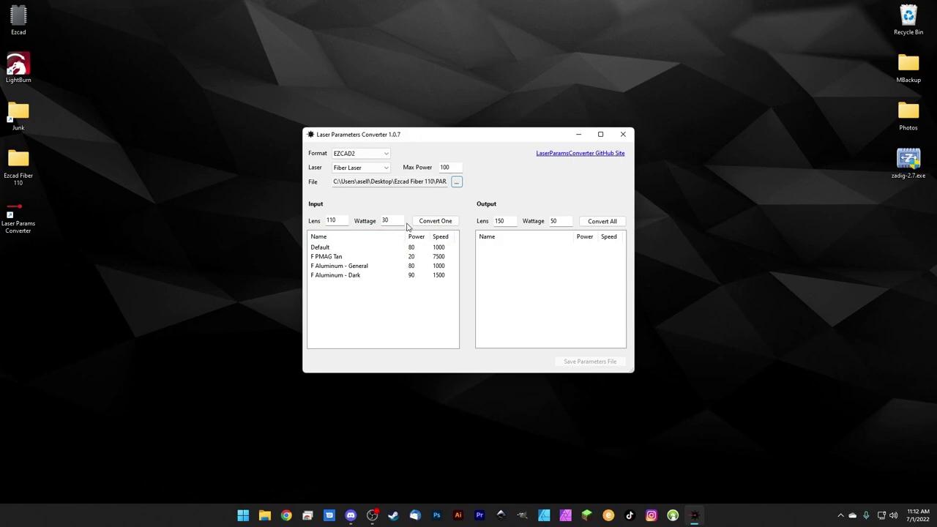
Step: Check the input lens 110 and wattage 30 fields and the output lens 150 field
{"action": "double_click", "coordinate": [340, 221]}
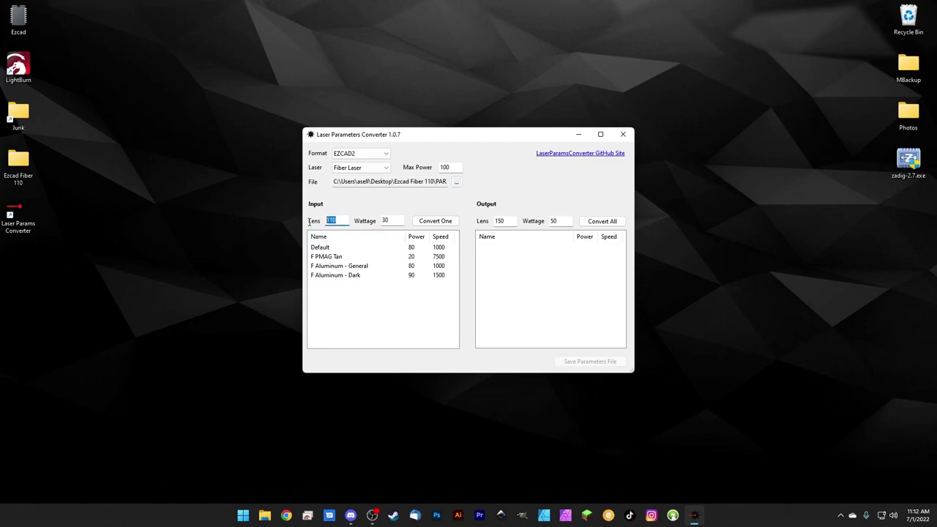
{"action": "double_click", "coordinate": [390, 221]}
{"action": "double_click", "coordinate": [347, 219]}
{"action": "left_click", "coordinate": [339, 220]}
{"action": "double_click", "coordinate": [335, 220]}
{"action": "key", "text": "Tab"}
{"action": "double_click", "coordinate": [501, 220]}
{"action": "key", "text": "Tab"}
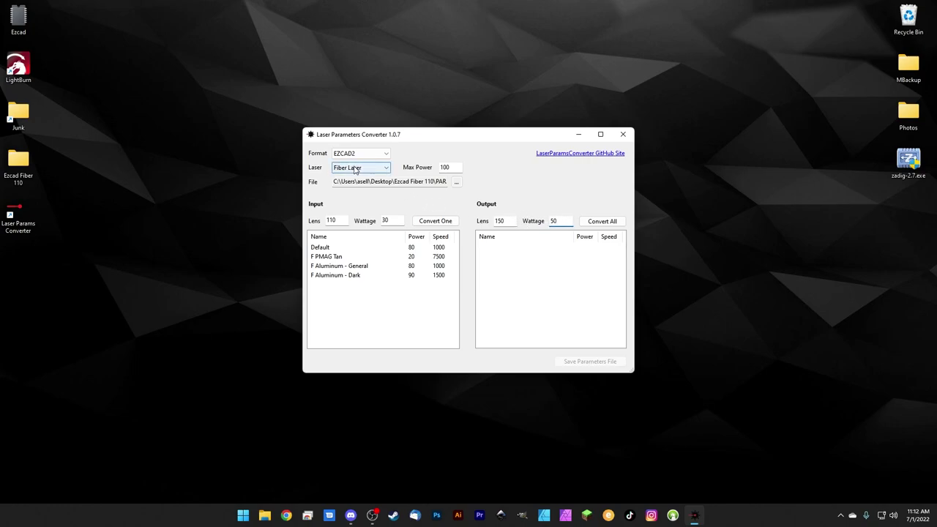
Step: Set output lens to 110 and output wattage to 30, then Convert All
{"action": "left_click", "coordinate": [499, 221]}
{"action": "double_click", "coordinate": [499, 222]}
{"action": "type", "text": "1"}
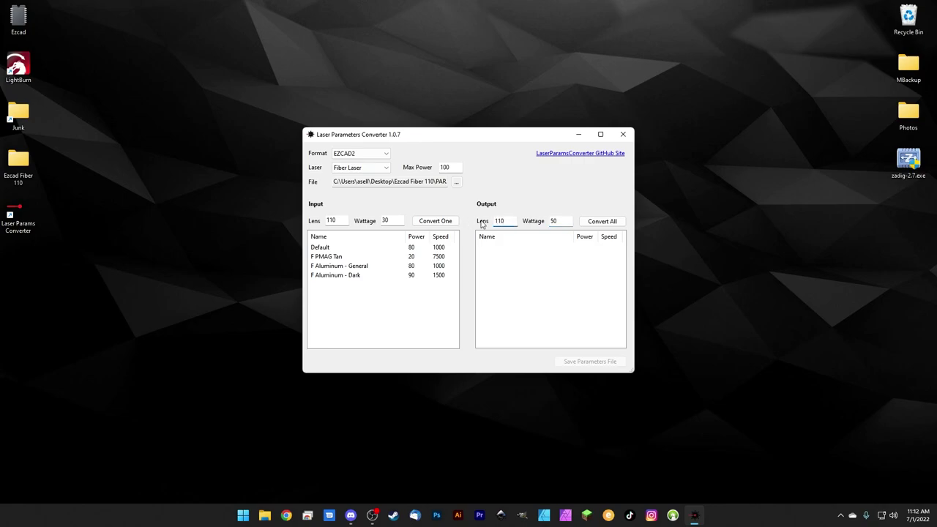
{"action": "double_click", "coordinate": [563, 222]}
{"action": "type", "text": "30"}
{"action": "left_click", "coordinate": [602, 221]}
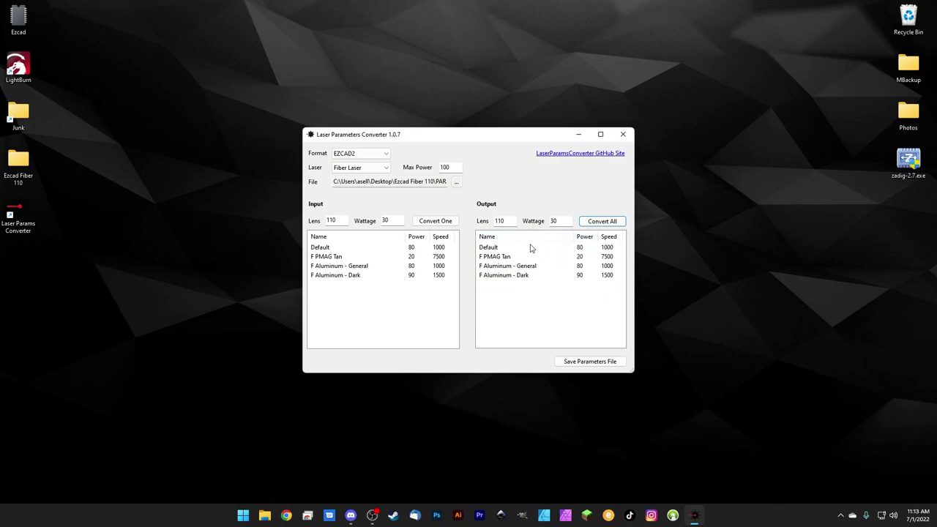
{"action": "left_click_drag", "start_coordinate": [399, 137], "coordinate": [371, 128]}
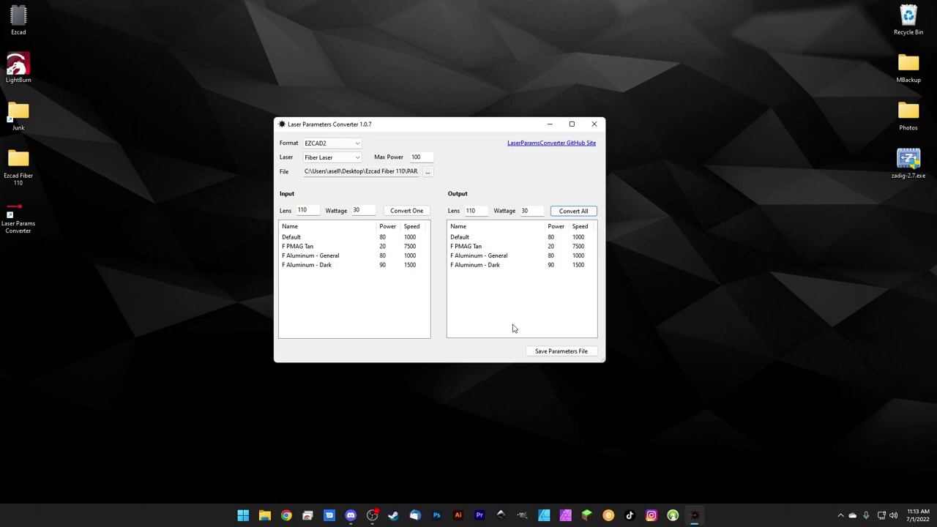
Step: Save the converted parameters to the Desktop as LightBurn Cut Library MarkParam.clb
{"action": "left_click", "coordinate": [555, 353]}
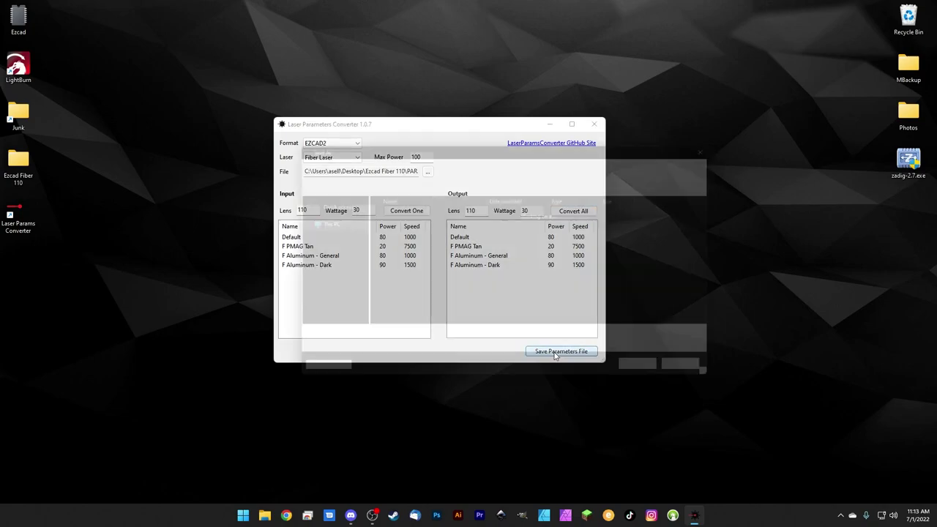
{"action": "left_click", "coordinate": [414, 357]}
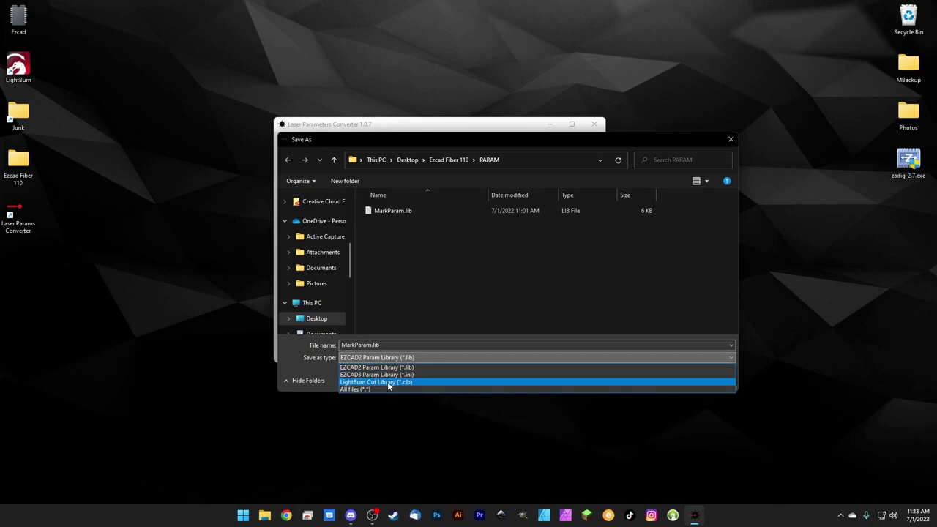
{"action": "left_click", "coordinate": [389, 382]}
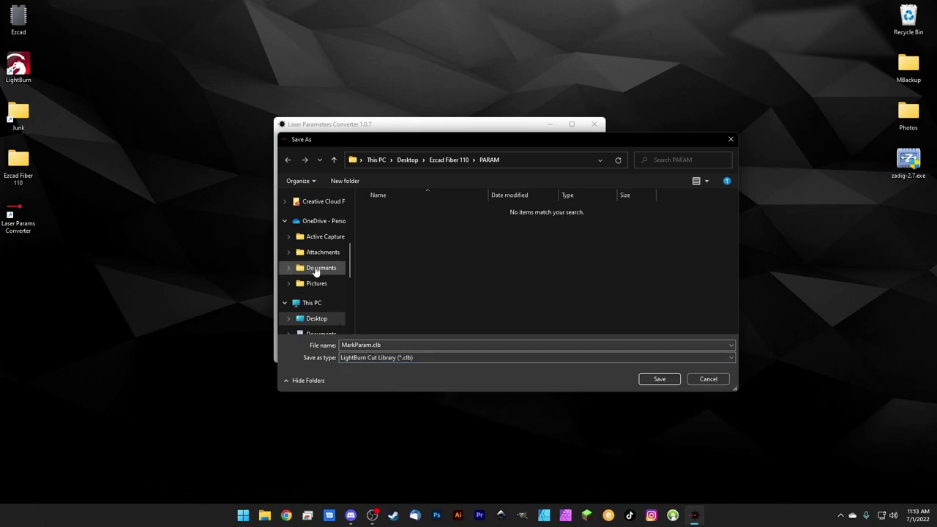
{"action": "scroll", "coordinate": [315, 271], "scroll_direction": "up", "scroll_amount": 1}
{"action": "scroll", "coordinate": [316, 272], "scroll_direction": "down", "scroll_amount": 3}
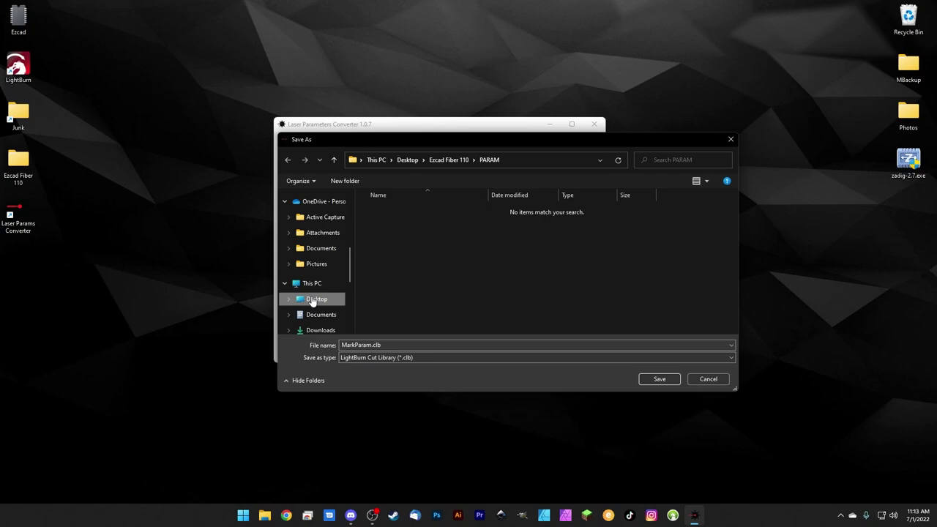
{"action": "left_click", "coordinate": [317, 299]}
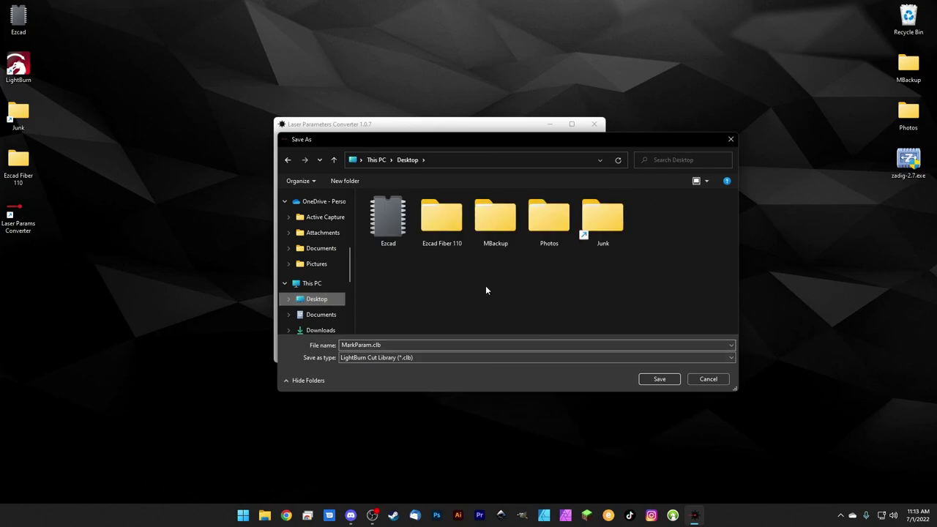
{"action": "left_click", "coordinate": [659, 379]}
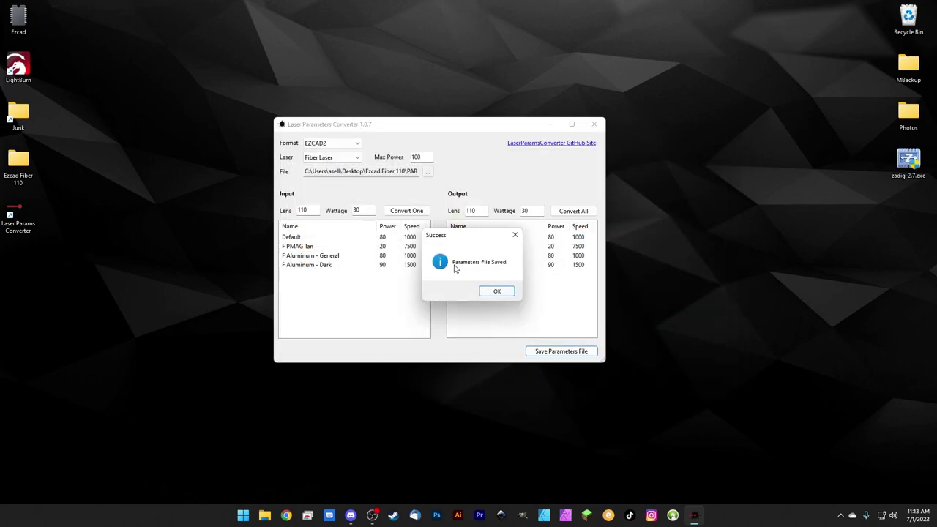
{"action": "left_click", "coordinate": [496, 291]}
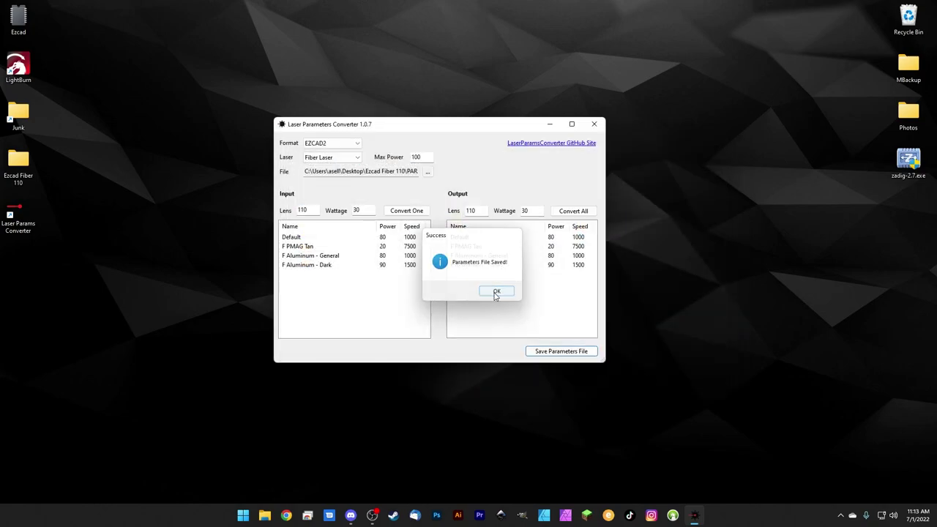
{"action": "left_click", "coordinate": [18, 258]}
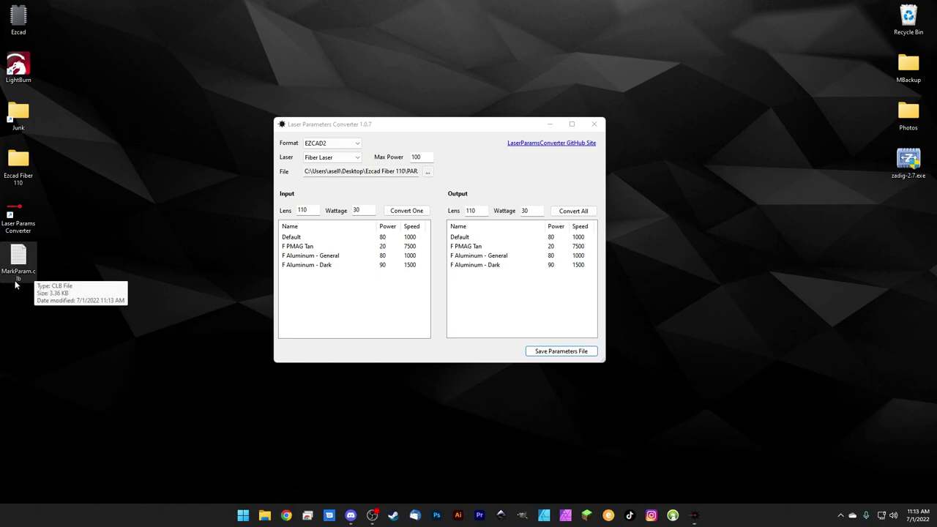
Step: Close the Laser Parameters Converter and launch LightBurn from its desktop icon
{"action": "left_click", "coordinate": [391, 129]}
{"action": "left_click_drag", "start_coordinate": [391, 130], "coordinate": [399, 128]}
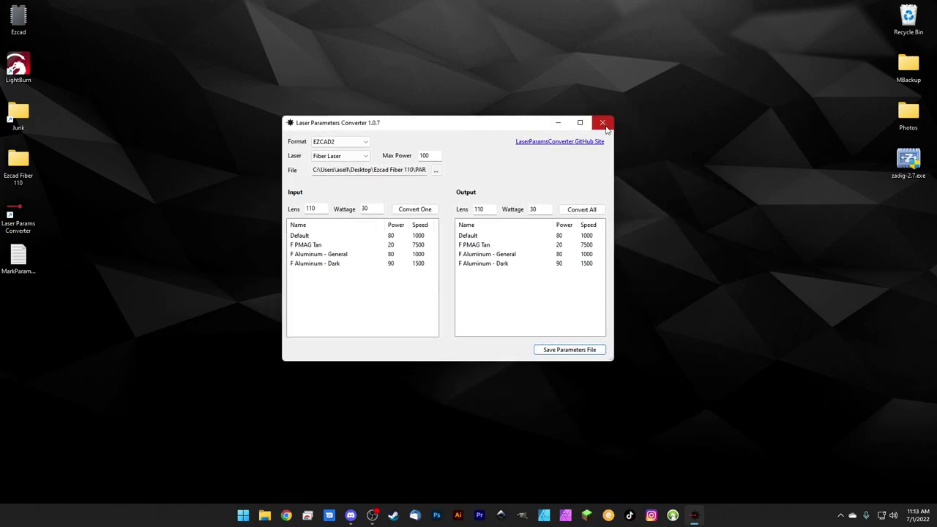
{"action": "left_click", "coordinate": [604, 126]}
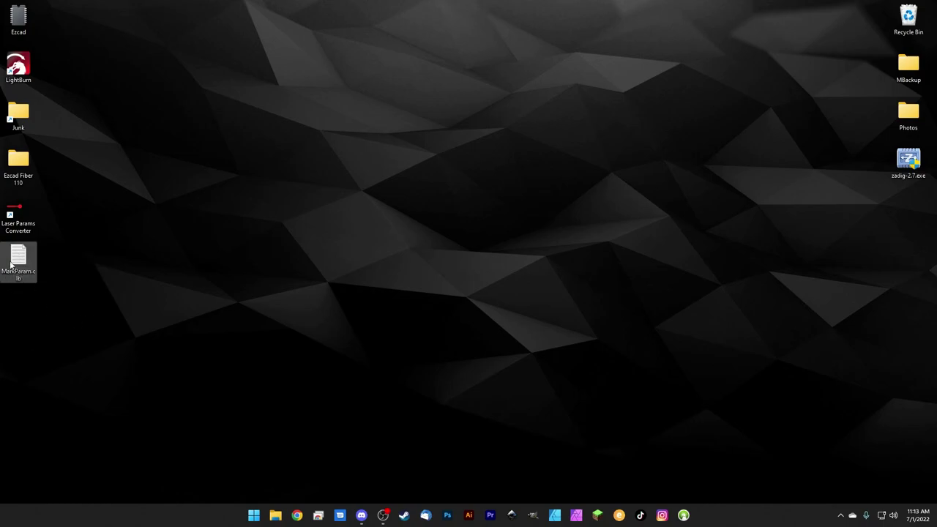
{"action": "left_click", "coordinate": [27, 67]}
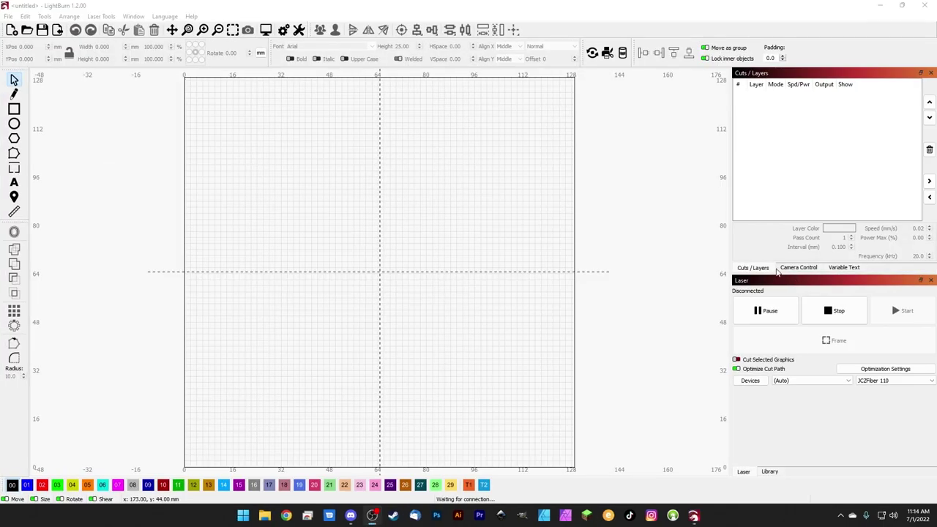
Step: Load MarkParam.clb from the Desktop into the Library panel and expand its material entries
{"action": "left_click", "coordinate": [769, 472]}
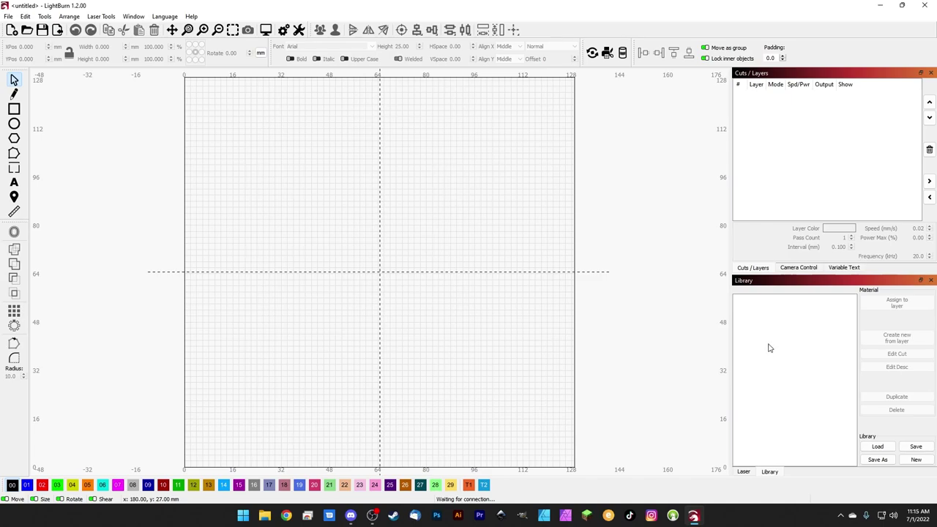
{"action": "left_click", "coordinate": [886, 449]}
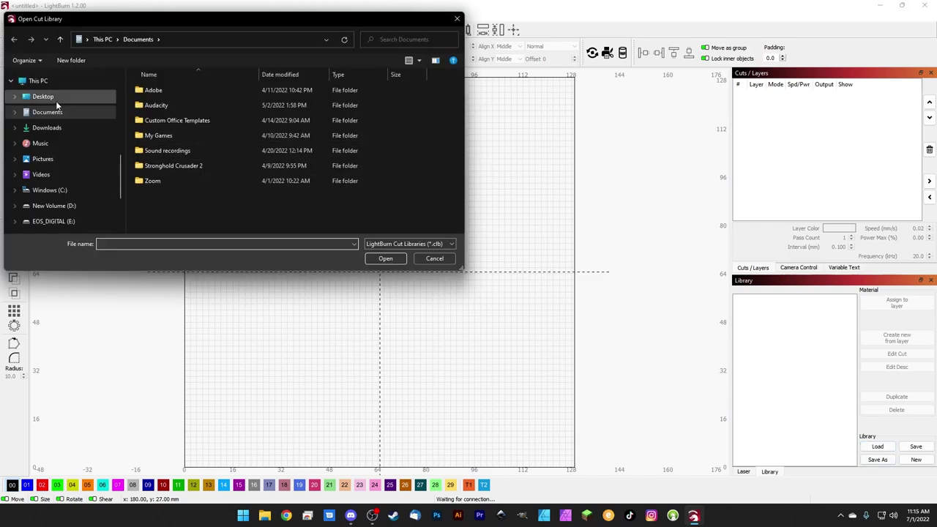
{"action": "left_click", "coordinate": [55, 101]}
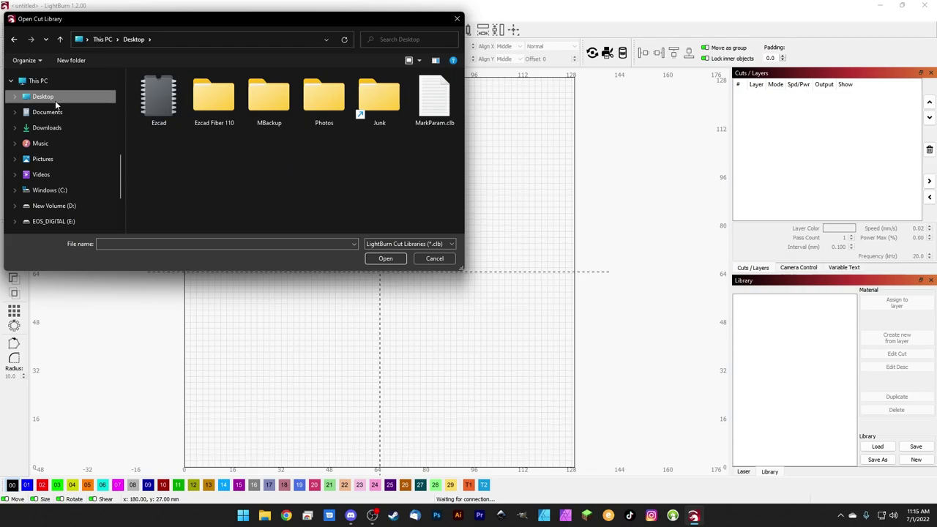
{"action": "left_click", "coordinate": [430, 108]}
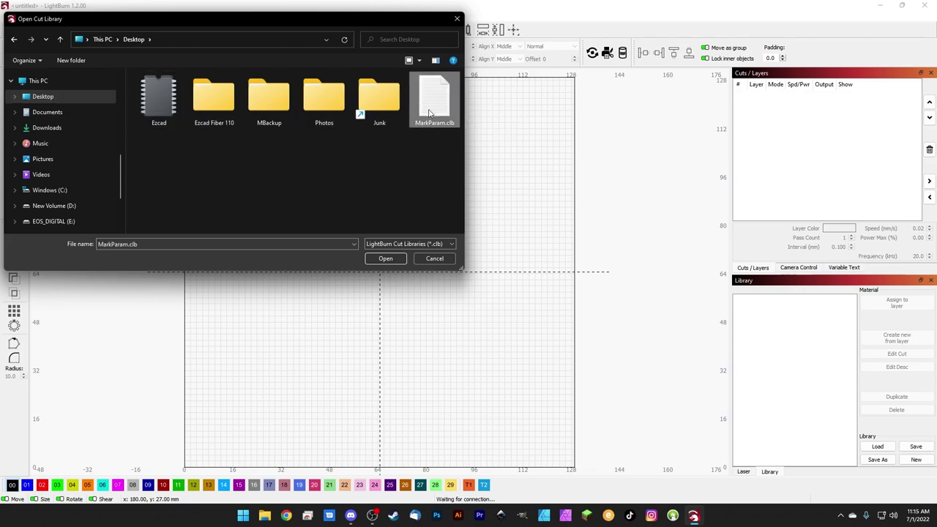
{"action": "left_click", "coordinate": [385, 259]}
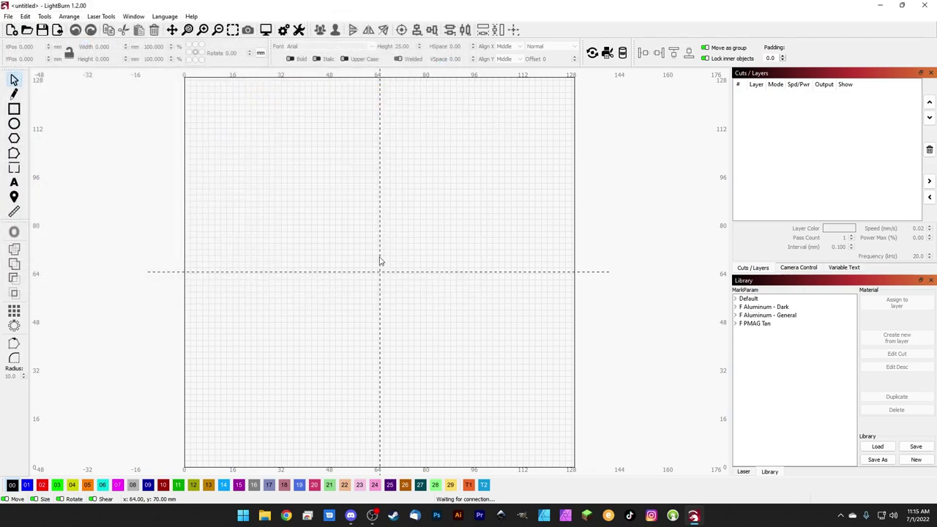
{"action": "left_click", "coordinate": [736, 307]}
Step: Expand the library tree and select the F Aluminum - Dark material's Description entry
{"action": "left_click", "coordinate": [736, 323]}
{"action": "left_click", "coordinate": [736, 339]}
{"action": "left_click", "coordinate": [740, 315]}
{"action": "left_click", "coordinate": [765, 325]}
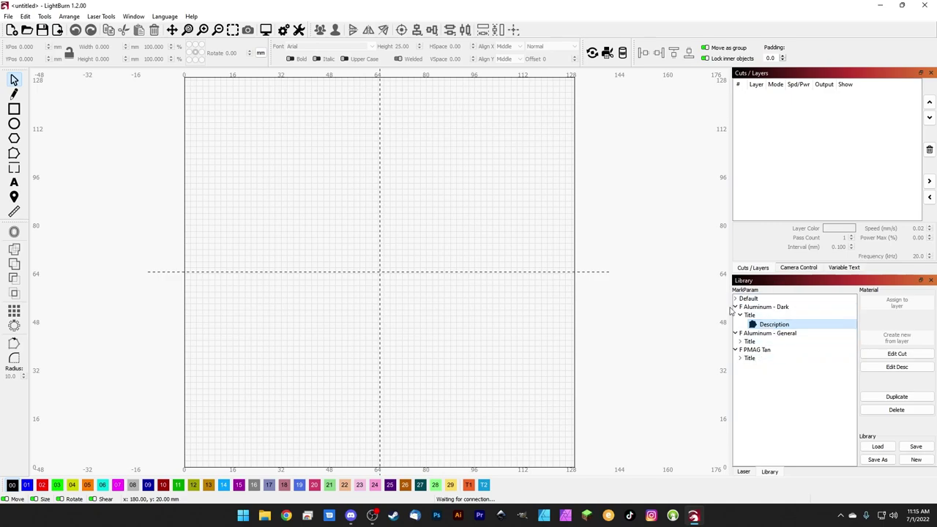
Step: Draw a 19 × 18 mm circle left of centre and assign F Aluminum - Dark's settings to its layer
{"action": "left_click", "coordinate": [14, 124]}
{"action": "left_click_drag", "start_coordinate": [299, 225], "coordinate": [357, 281]}
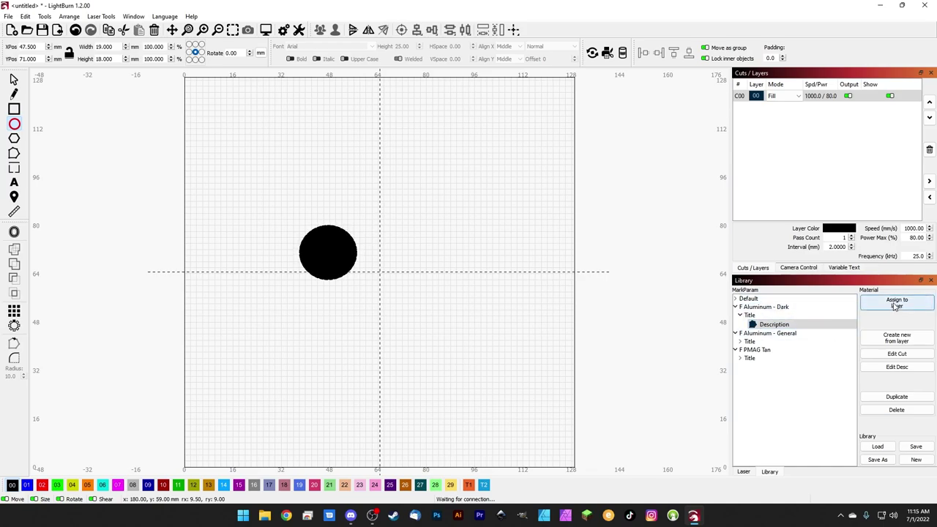
{"action": "left_click", "coordinate": [895, 304]}
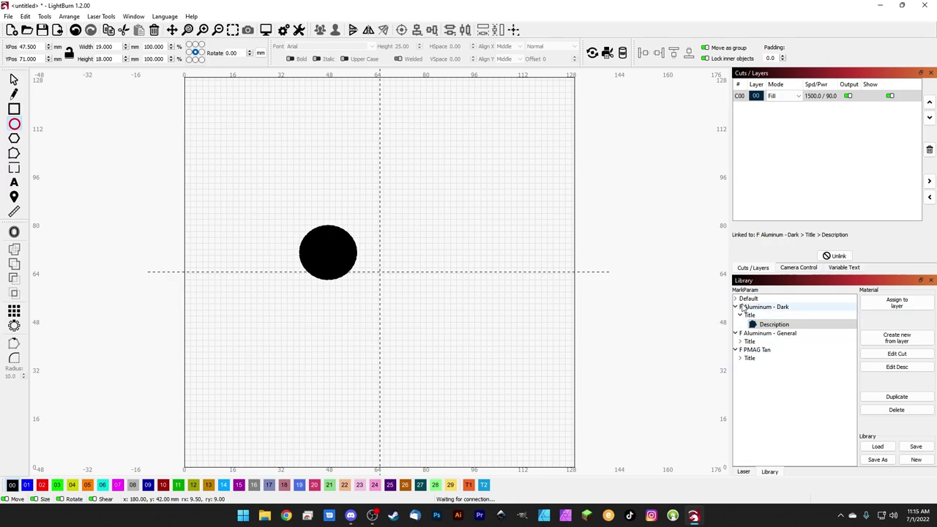
Step: Expand the library entries and select the Default material's Description item
{"action": "left_click", "coordinate": [739, 341]}
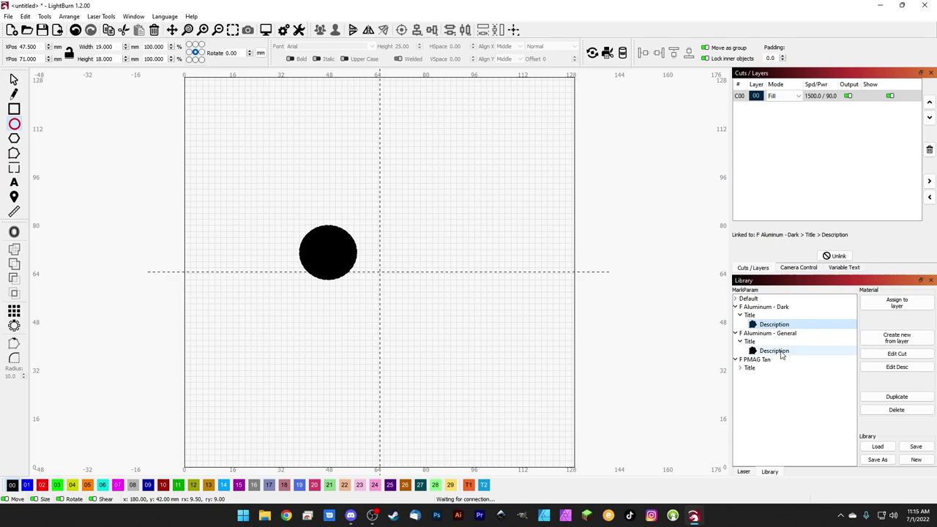
{"action": "double_click", "coordinate": [741, 360]}
{"action": "left_click", "coordinate": [736, 360]}
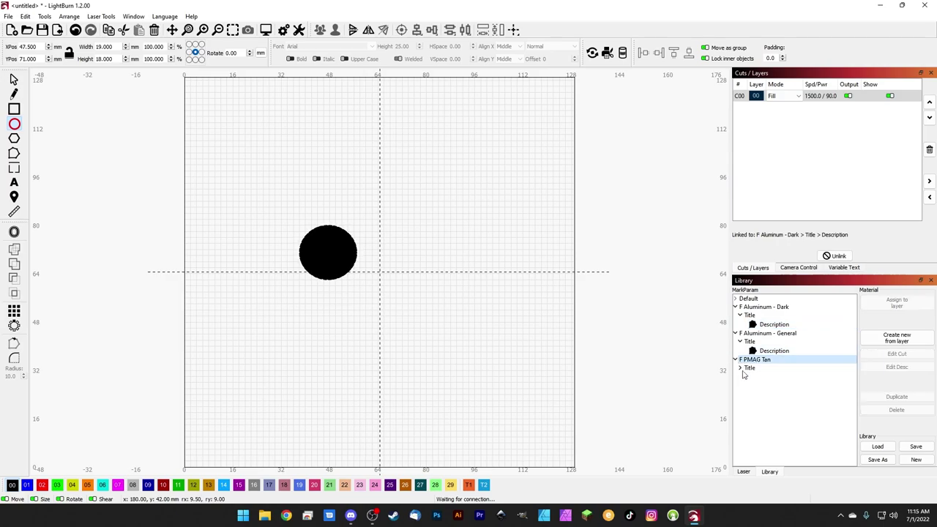
{"action": "left_click", "coordinate": [739, 368]}
{"action": "left_click", "coordinate": [770, 379]}
{"action": "left_click", "coordinate": [773, 351]}
{"action": "left_click", "coordinate": [773, 324]}
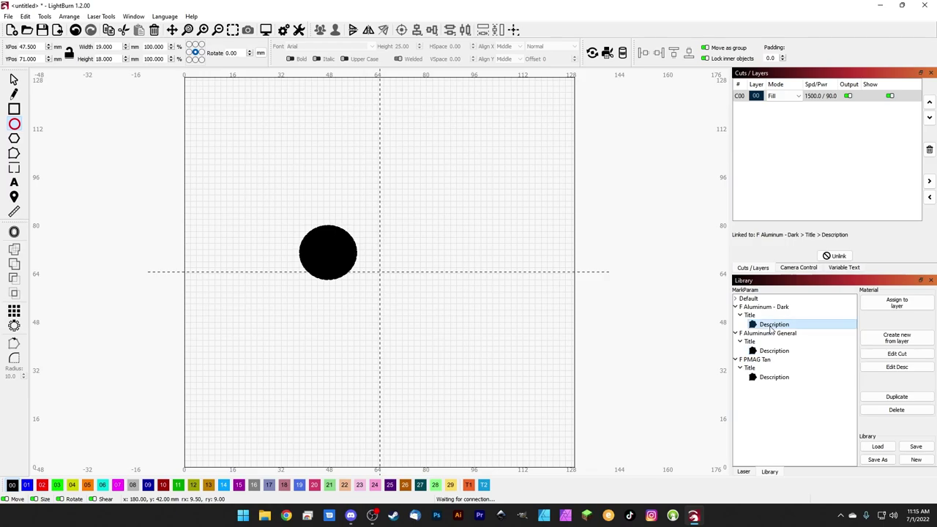
{"action": "left_click", "coordinate": [734, 299]}
{"action": "left_click", "coordinate": [752, 307]}
{"action": "left_click", "coordinate": [740, 307]}
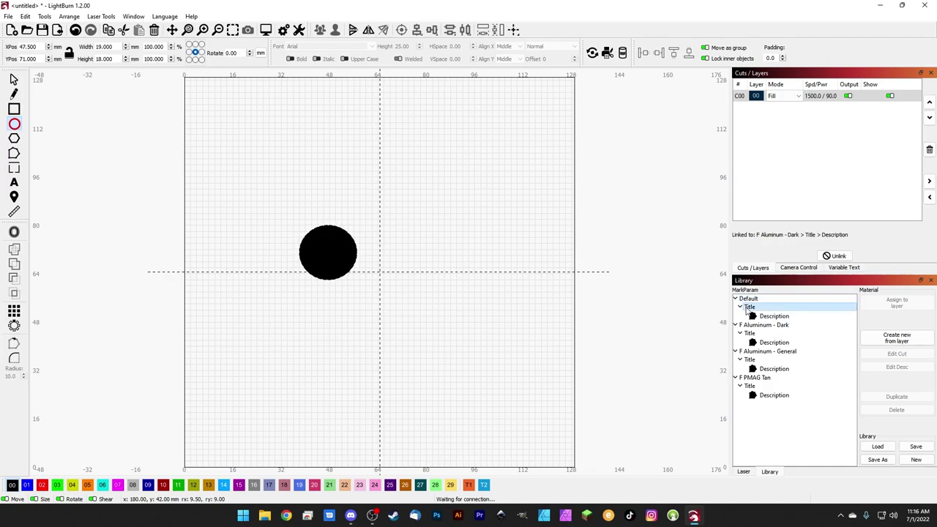
{"action": "left_click", "coordinate": [779, 318]}
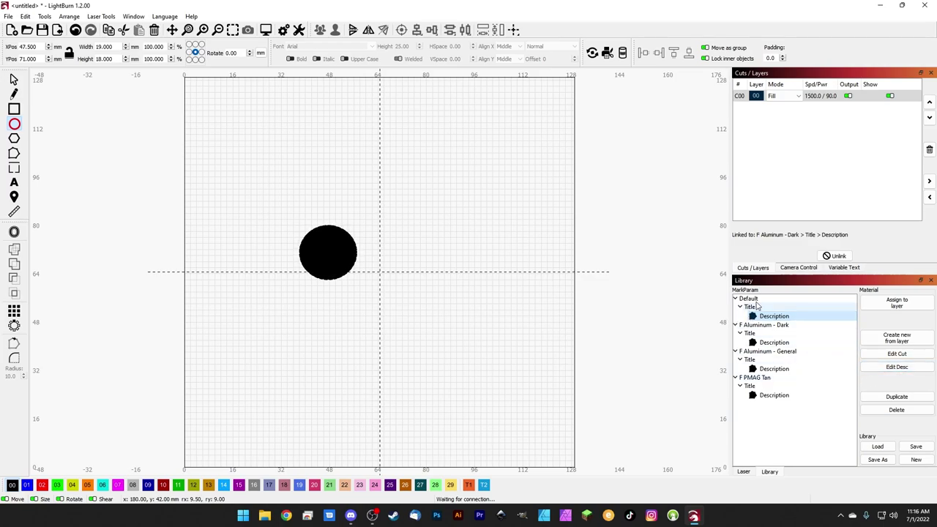
Step: Edit the Default entry so its title and description both read Default
{"action": "left_click", "coordinate": [898, 368]}
{"action": "left_click_drag", "start_coordinate": [883, 300], "coordinate": [797, 292]}
{"action": "type", "text": "A"}
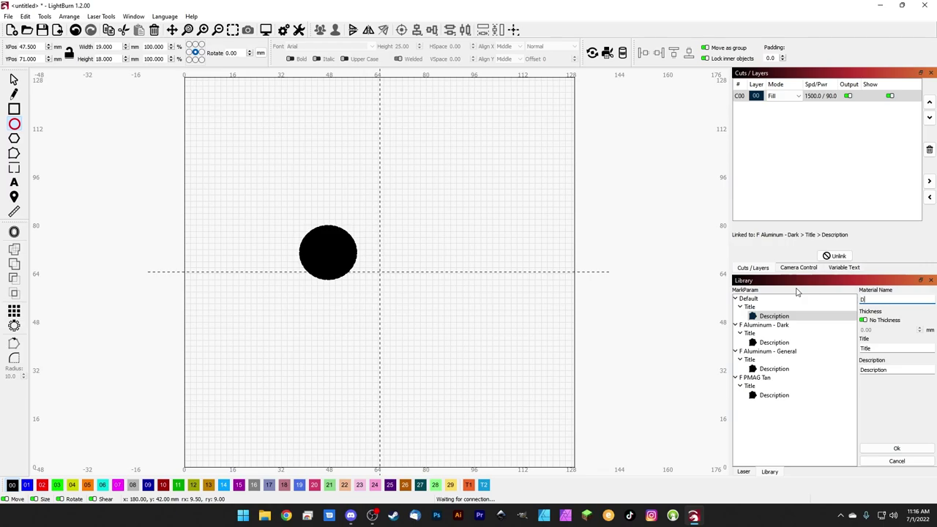
{"action": "double_click", "coordinate": [868, 349]}
{"action": "type", "text": "Default"}
{"action": "key", "text": "Tab"}
{"action": "type", "text": "De"}
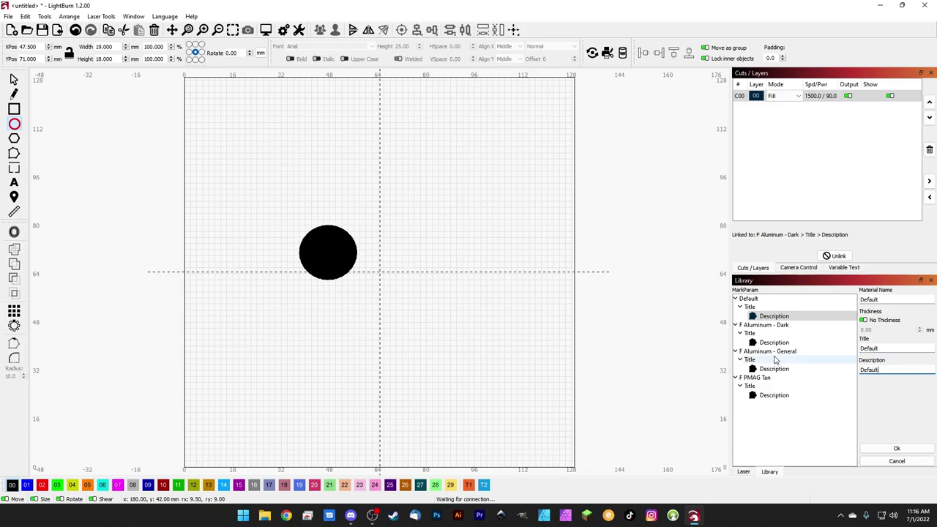
{"action": "left_click", "coordinate": [896, 448]}
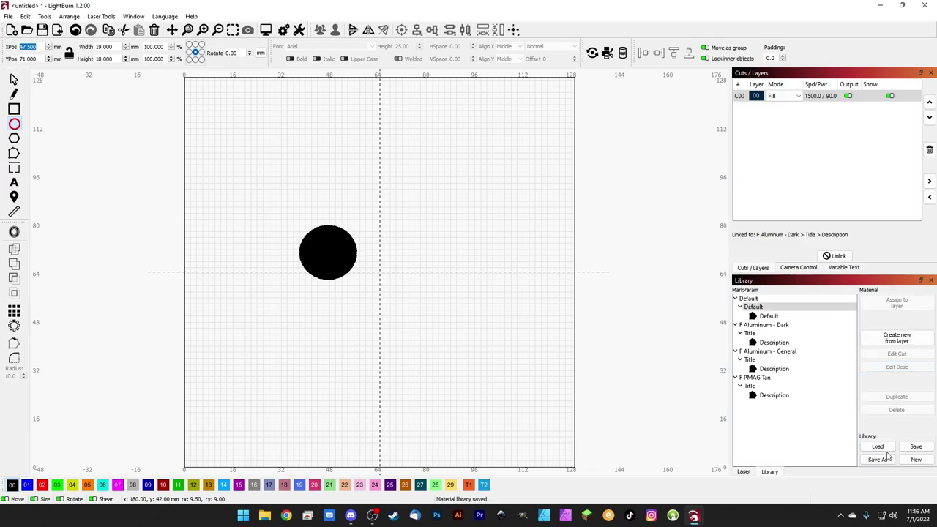
{"action": "left_click", "coordinate": [740, 306]}
Step: Check the renamed Default entry, then select the F Aluminum - Dark material
{"action": "left_click", "coordinate": [736, 298]}
{"action": "left_click", "coordinate": [735, 299]}
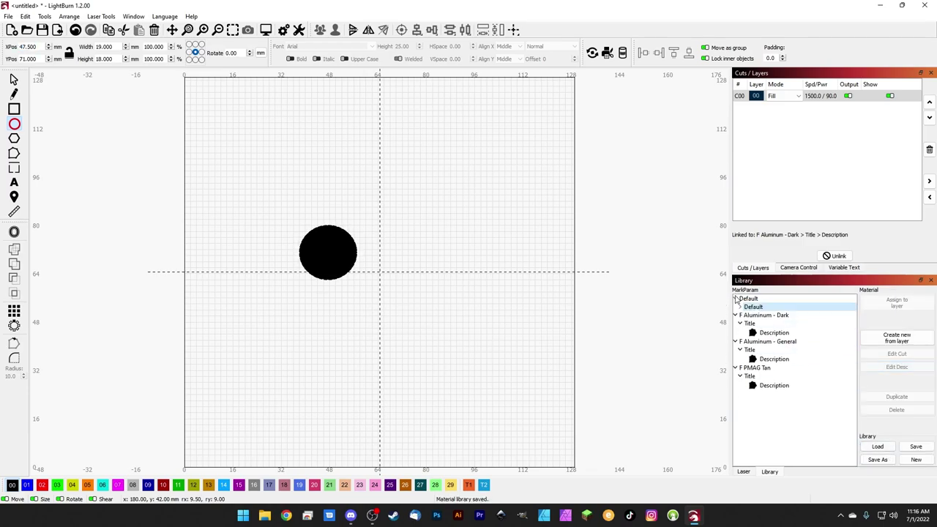
{"action": "left_click", "coordinate": [740, 306]}
{"action": "left_click", "coordinate": [761, 316]}
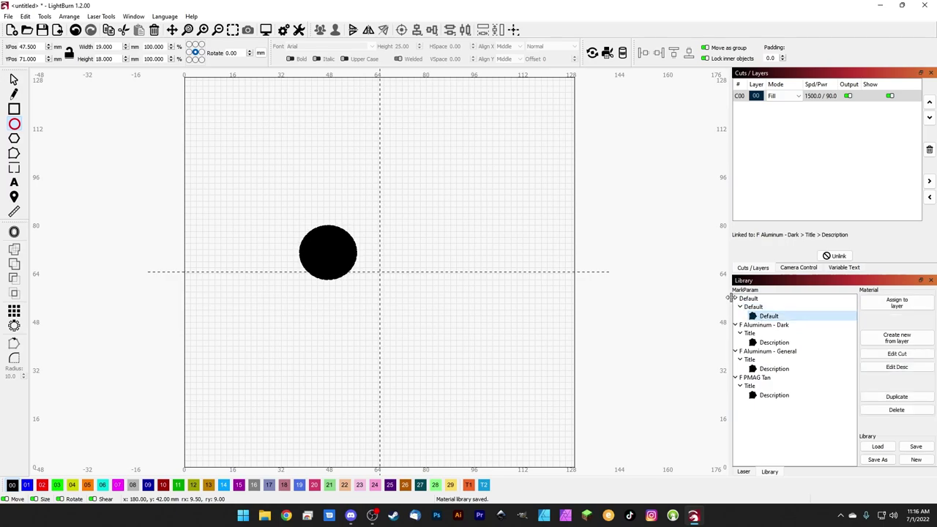
{"action": "left_click", "coordinate": [735, 299]}
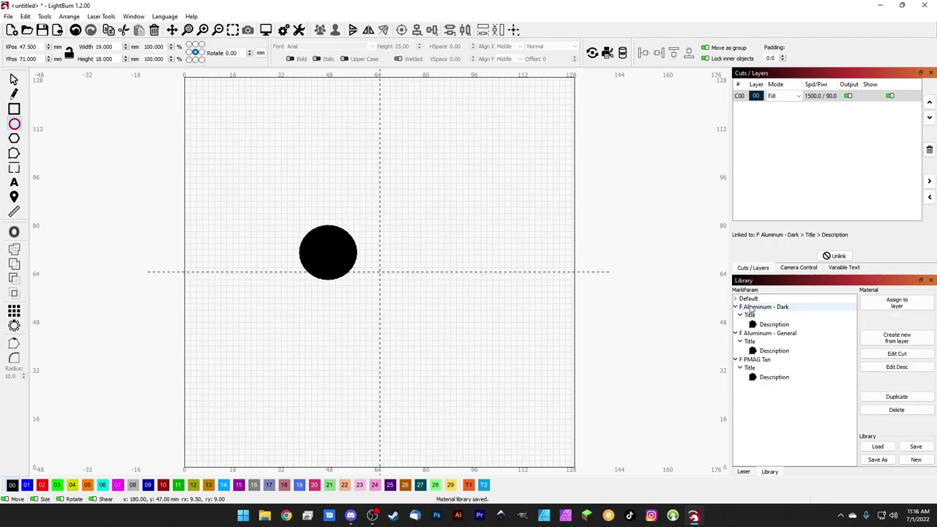
{"action": "left_click", "coordinate": [770, 335]}
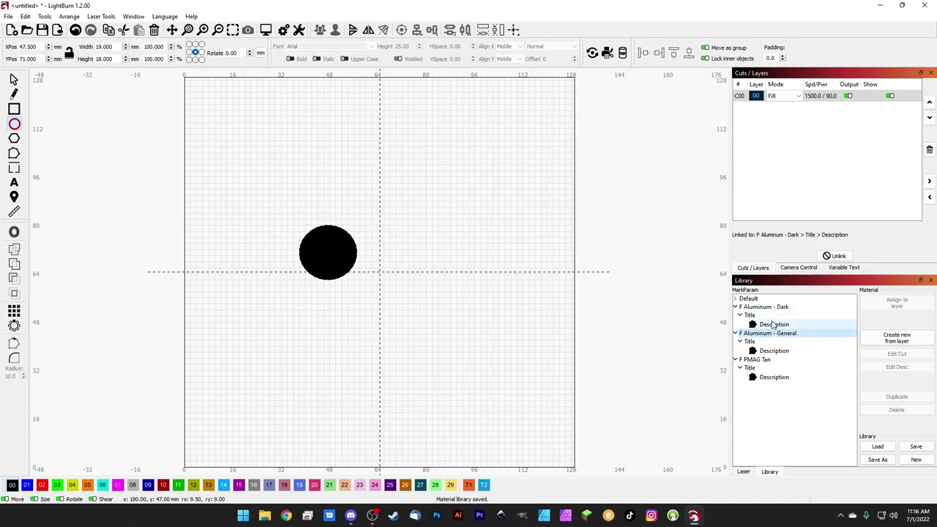
{"action": "left_click", "coordinate": [775, 325]}
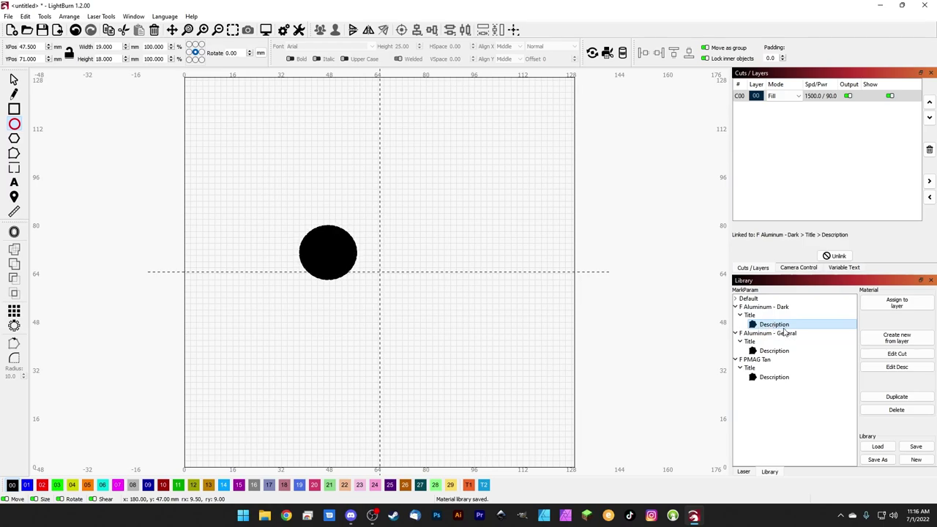
Step: Rename F Aluminum - Dark to material Aluminum, title Ablate, description Dark, and collapse the group
{"action": "left_click", "coordinate": [889, 368]}
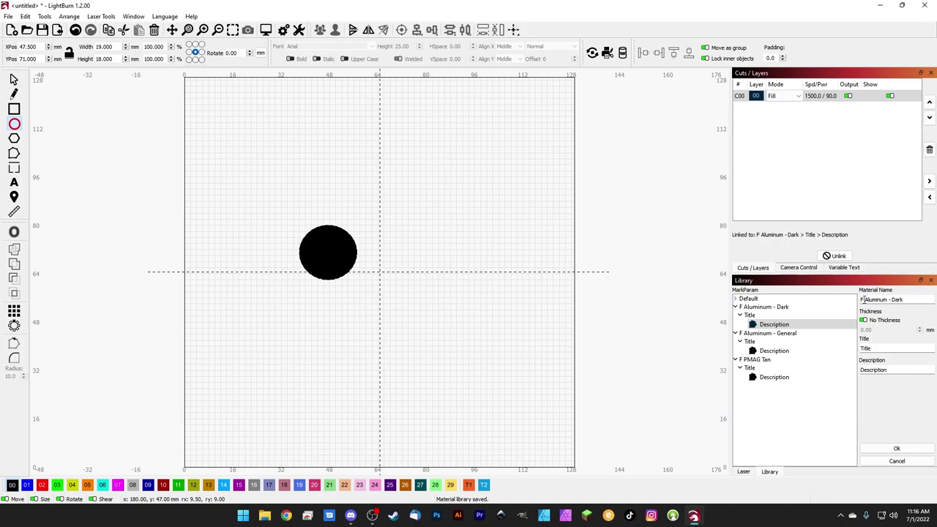
{"action": "left_click_drag", "start_coordinate": [915, 299], "coordinate": [774, 298]}
{"action": "type", "text": "Aluminum"}
{"action": "key", "text": "Tab"}
{"action": "key", "text": "Tab"}
{"action": "type", "text": "A"}
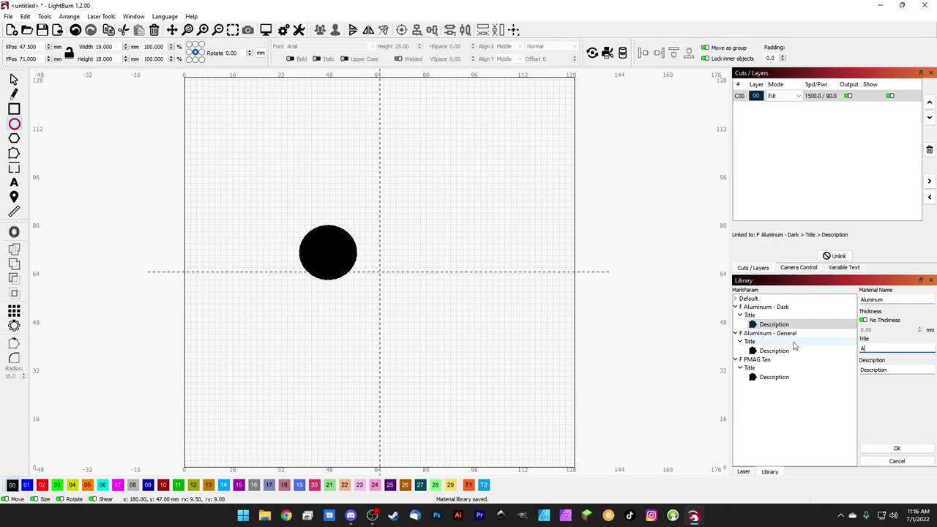
{"action": "key", "text": "Tab"}
{"action": "type", "text": "Da"}
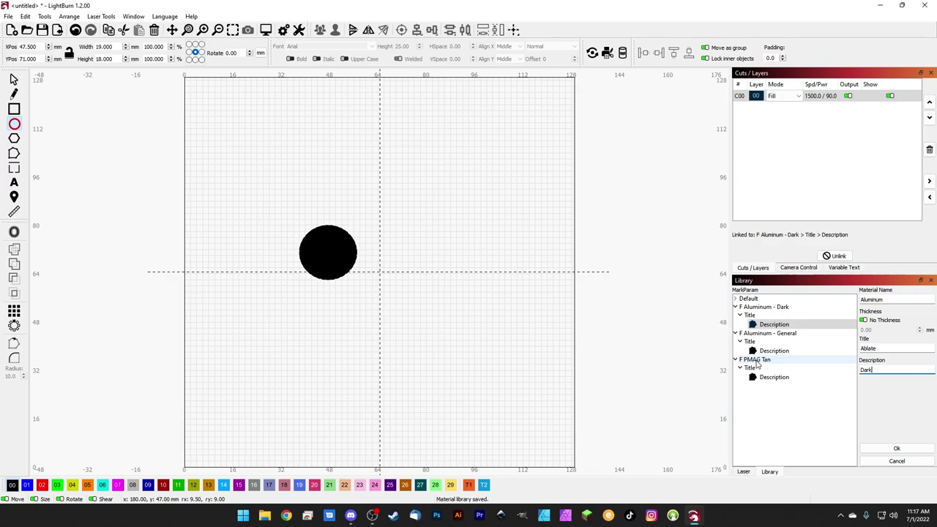
{"action": "left_click", "coordinate": [897, 448]}
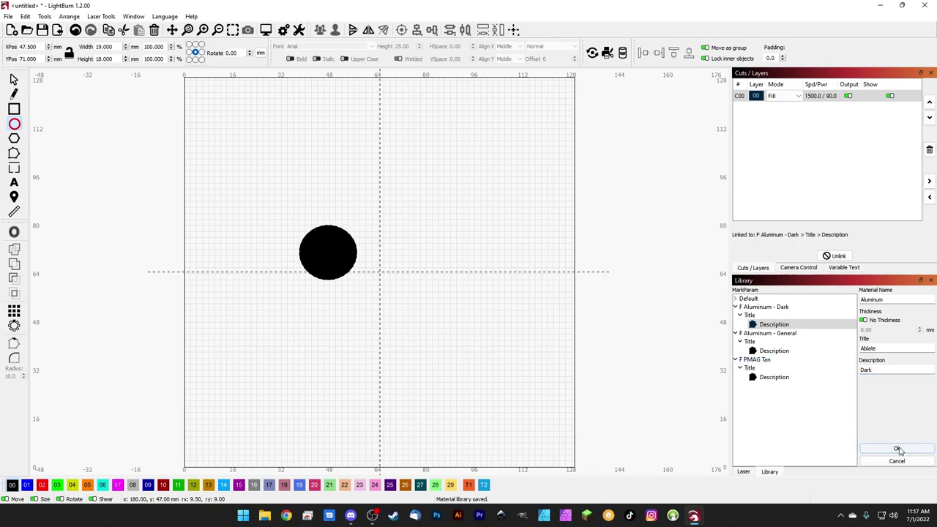
{"action": "left_click", "coordinate": [735, 300]}
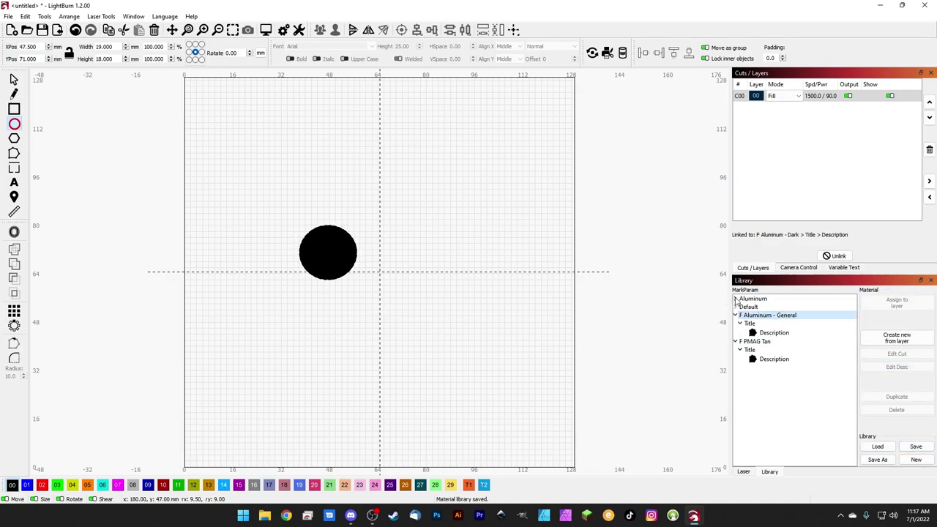
Step: Check the Aluminum group, then select F Aluminum - General's Description item
{"action": "left_click", "coordinate": [736, 300]}
{"action": "left_click", "coordinate": [735, 299]}
{"action": "left_click", "coordinate": [736, 300]}
{"action": "left_click", "coordinate": [736, 299]}
{"action": "left_click", "coordinate": [769, 333]}
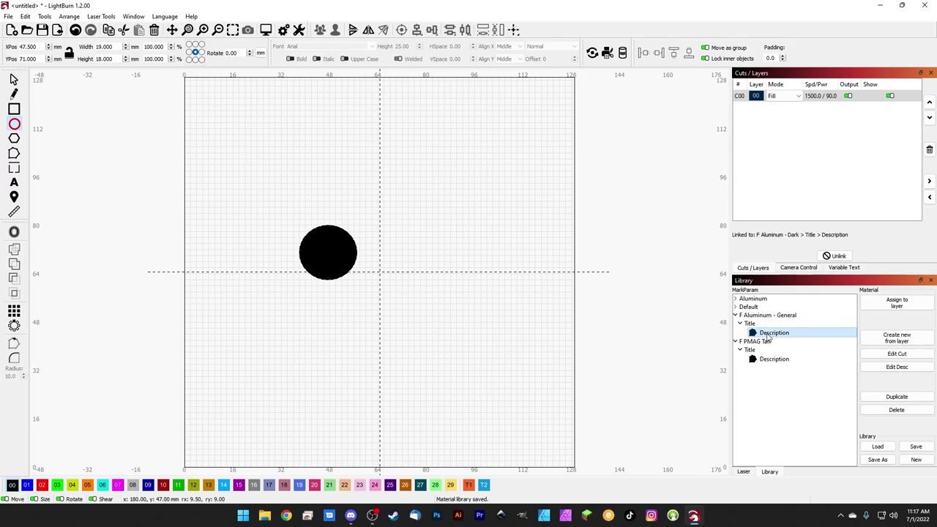
Step: Rename the general aluminum entry to material Aluminum, title Ablate, description General
{"action": "left_click", "coordinate": [891, 367]}
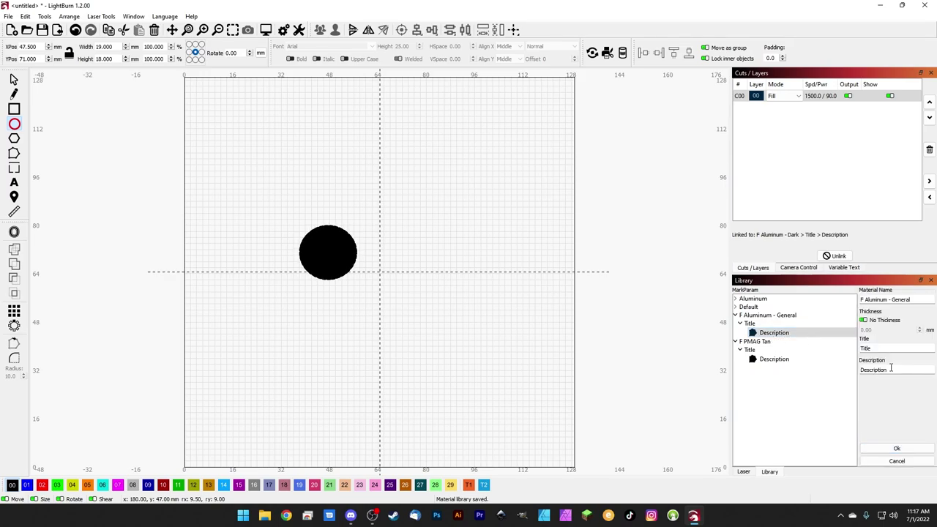
{"action": "left_click_drag", "start_coordinate": [914, 299], "coordinate": [835, 300]}
{"action": "type", "text": "Aluminum"}
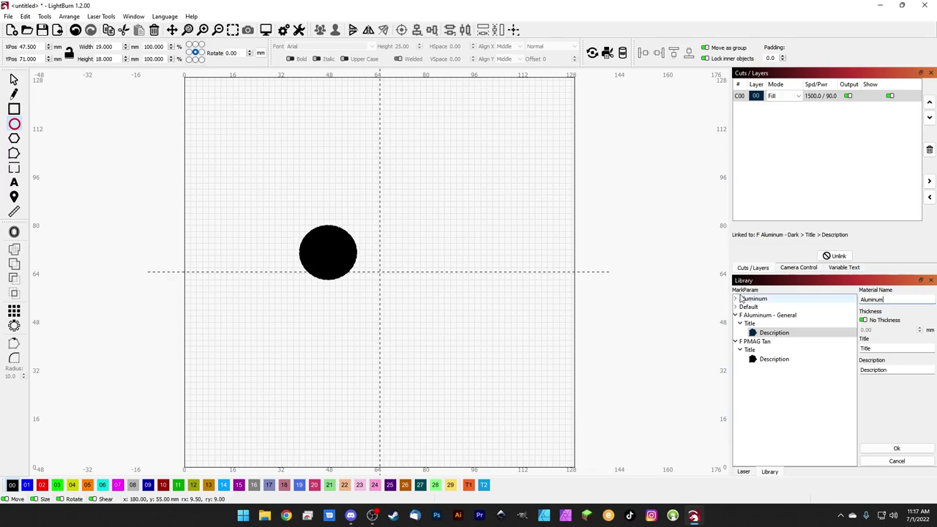
{"action": "double_click", "coordinate": [868, 348]}
{"action": "type", "text": "Abl"}
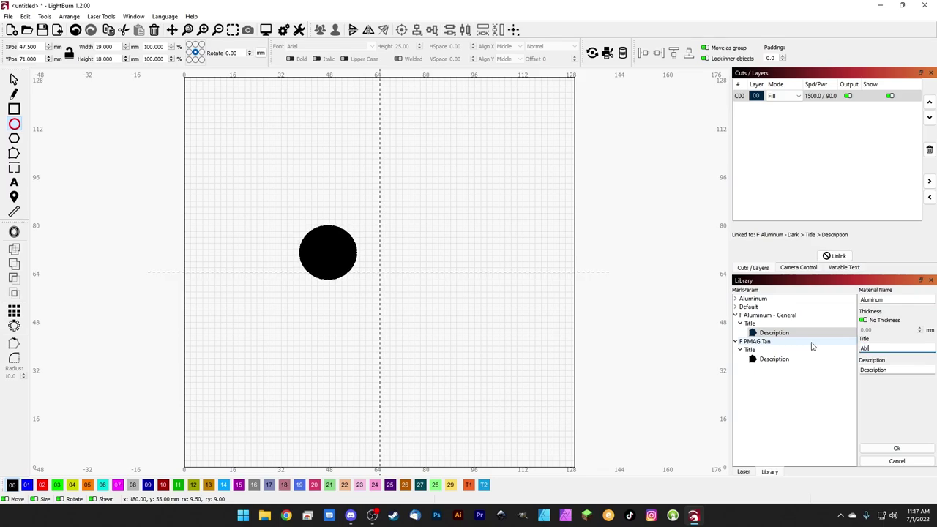
{"action": "type", "text": "ate"}
{"action": "key", "text": "Tab"}
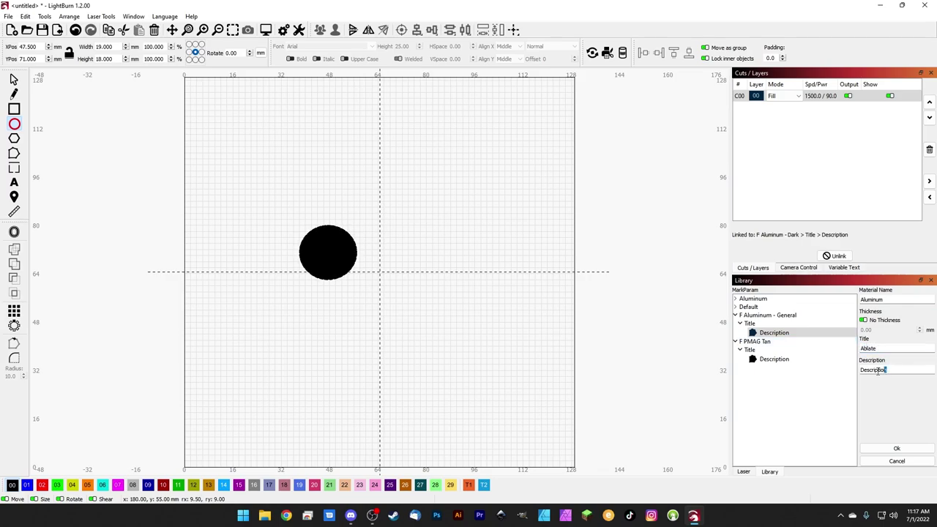
{"action": "type", "text": "General"}
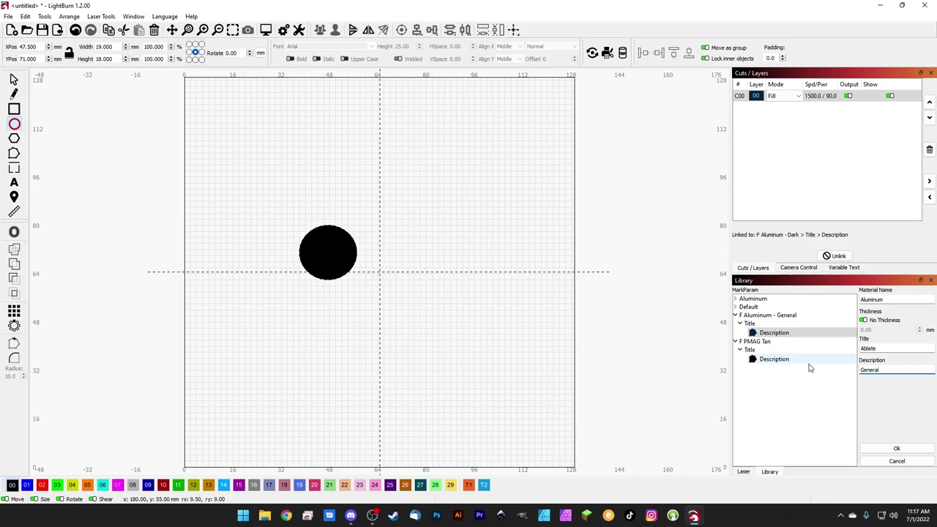
{"action": "left_click", "coordinate": [897, 448]}
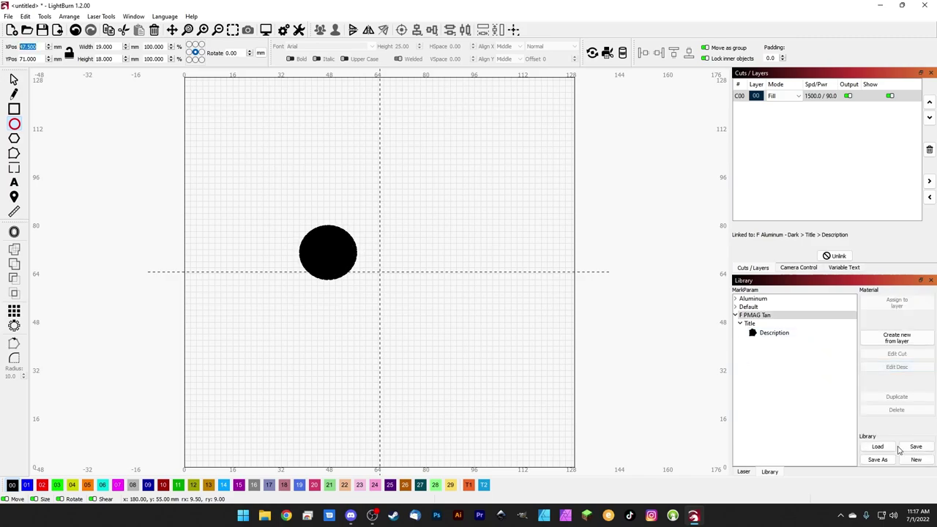
{"action": "left_click", "coordinate": [735, 299]}
{"action": "left_click", "coordinate": [740, 307]}
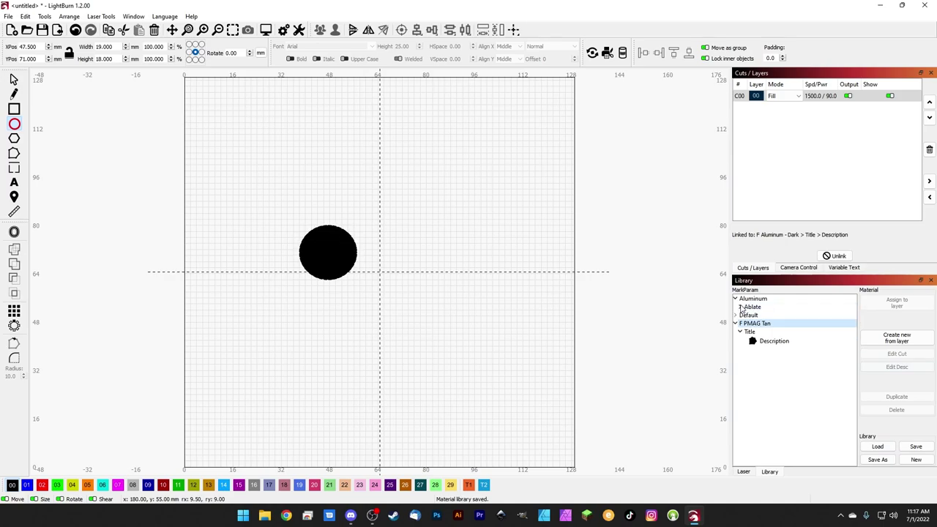
{"action": "left_click", "coordinate": [740, 307]}
{"action": "left_click", "coordinate": [765, 316]}
{"action": "left_click", "coordinate": [767, 326]}
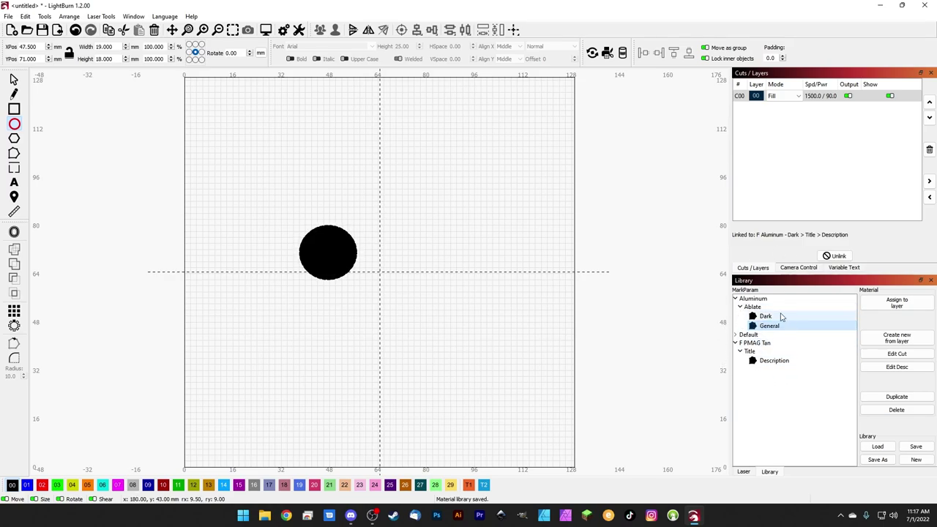
{"action": "left_click", "coordinate": [734, 344]}
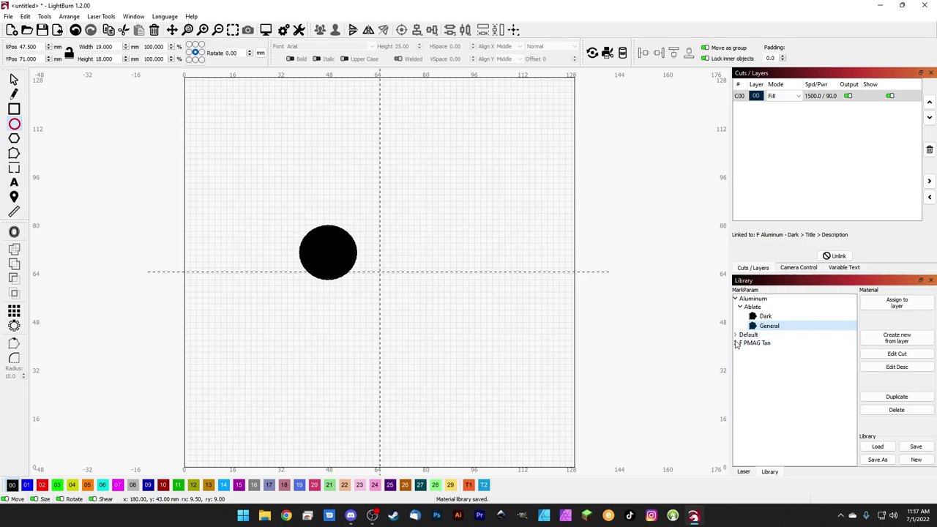
{"action": "left_click", "coordinate": [736, 343]}
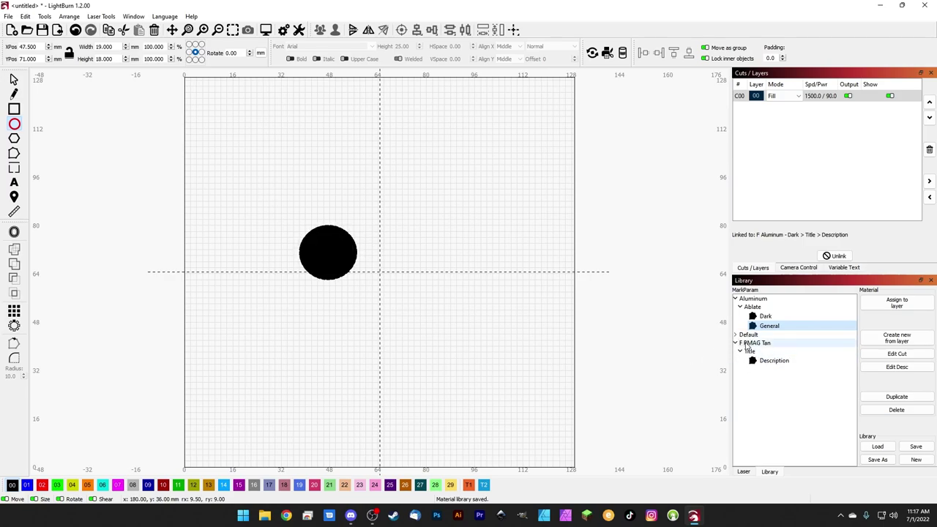
{"action": "left_click", "coordinate": [736, 300]}
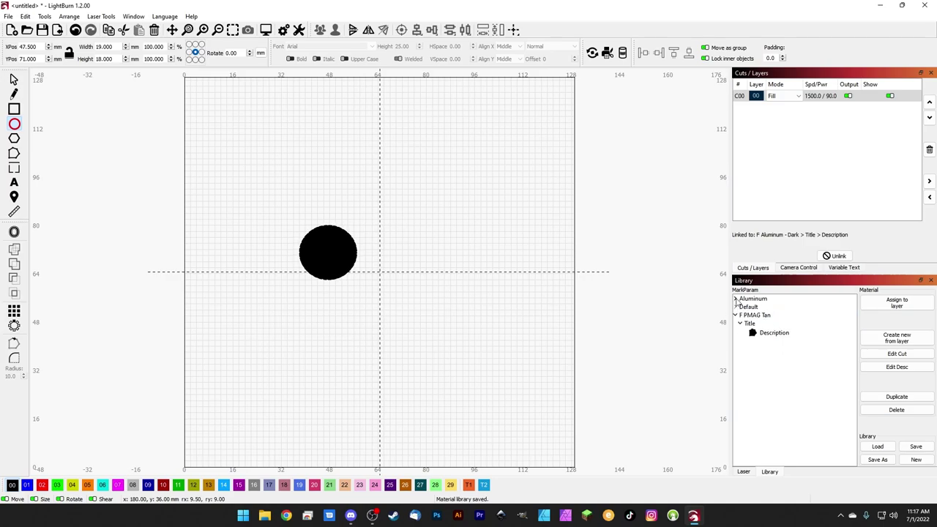
{"action": "left_click", "coordinate": [752, 335]}
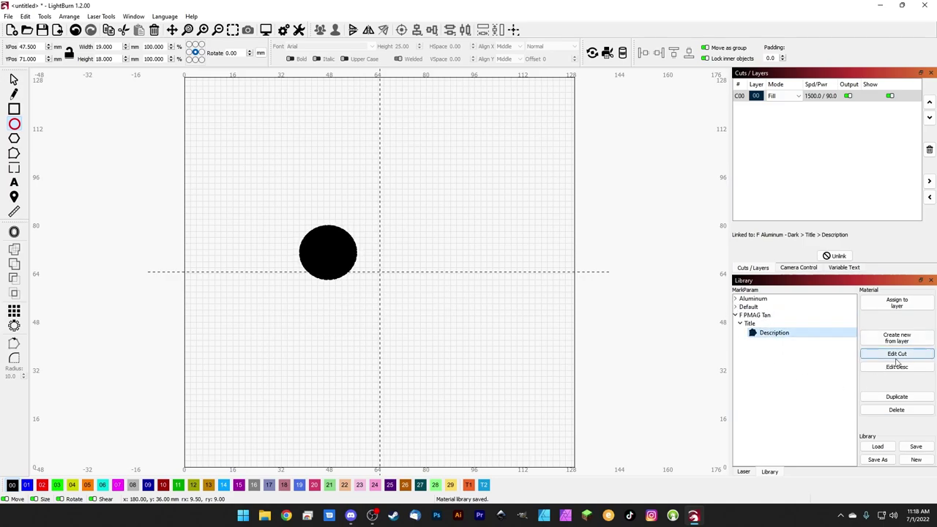
Step: Rename F PMAG Tan to material PMAG, title Tan, description Tan
{"action": "left_click", "coordinate": [896, 367]}
{"action": "triple_click", "coordinate": [895, 302]}
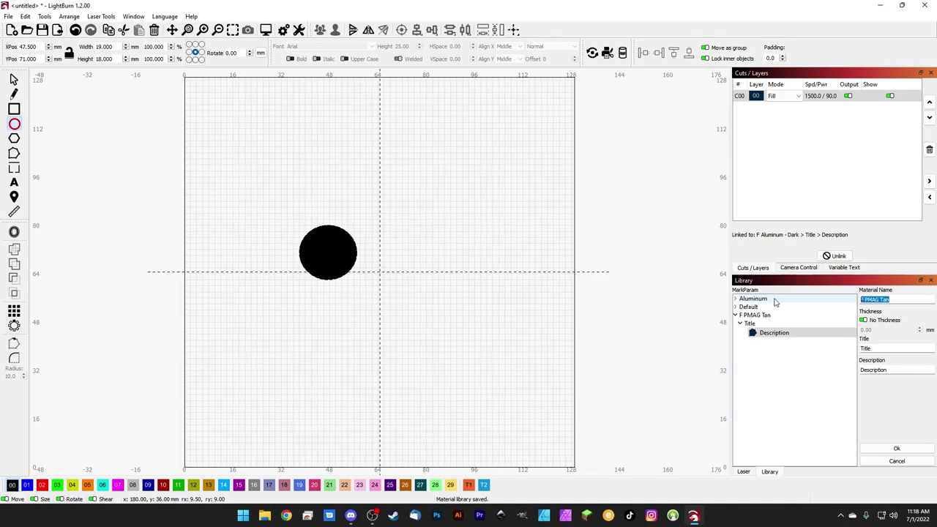
{"action": "type", "text": "PMAG"}
{"action": "double_click", "coordinate": [880, 347]}
{"action": "type", "text": "Tan"}
{"action": "key", "text": "Tab"}
{"action": "type", "text": "Ta"}
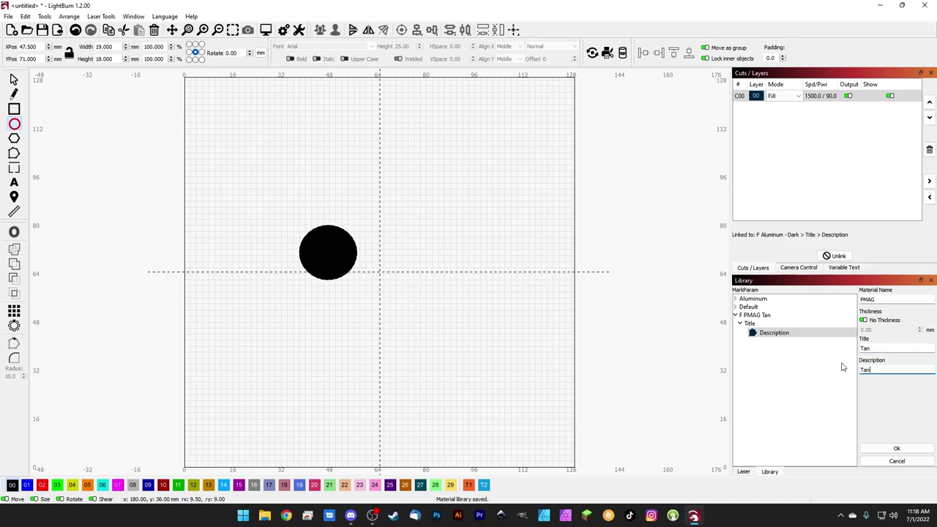
{"action": "type", "text": "n"}
{"action": "left_click", "coordinate": [896, 448]}
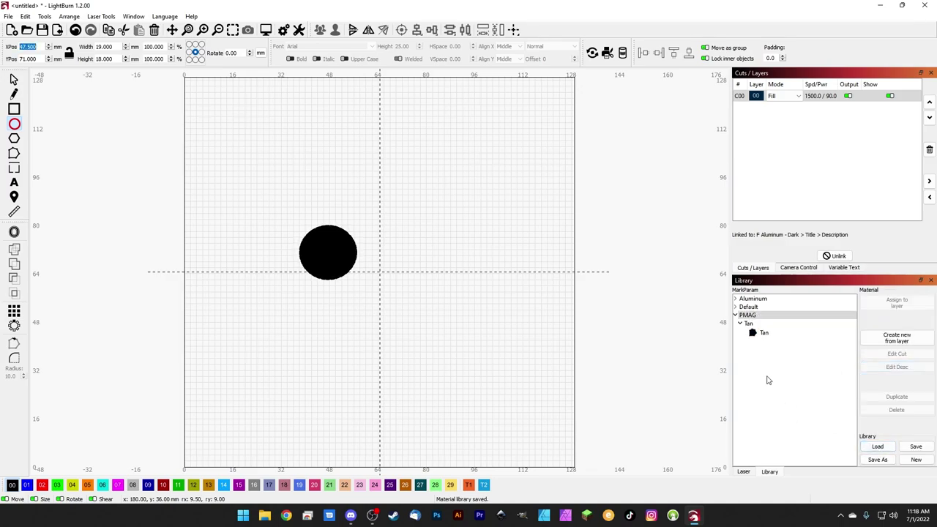
Step: Check the Tan entry under PMAG, then collapse the PMAG tree nodes
{"action": "left_click", "coordinate": [739, 323]}
{"action": "left_click", "coordinate": [739, 324]}
{"action": "left_click", "coordinate": [764, 333]}
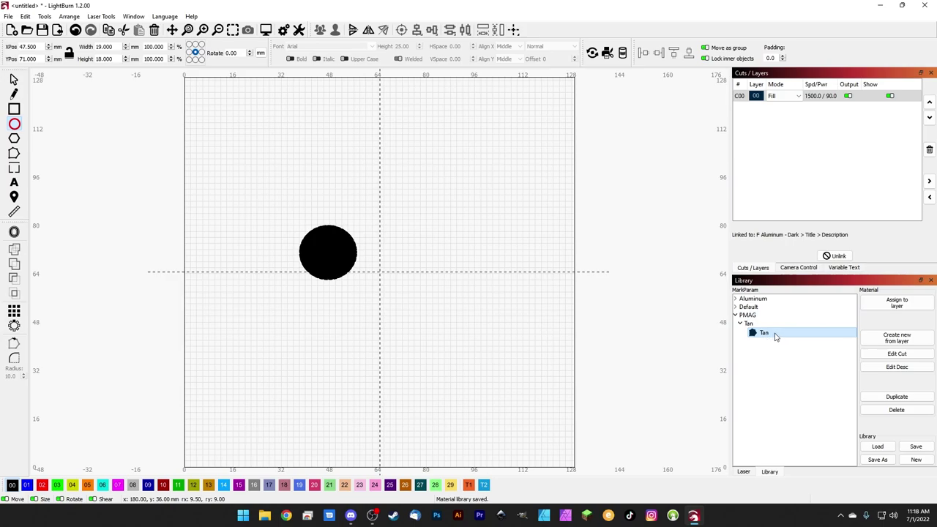
{"action": "left_click", "coordinate": [739, 324]}
{"action": "left_click", "coordinate": [735, 315]}
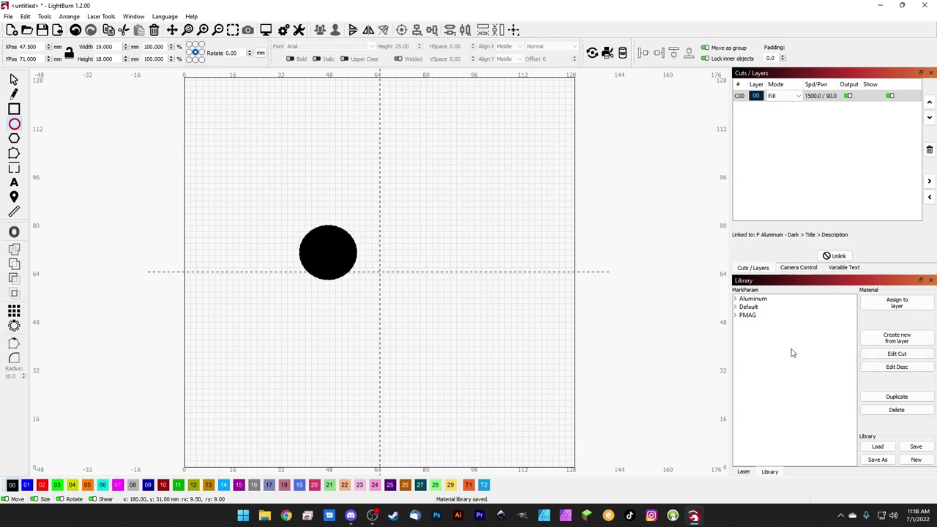
Step: Select the circle and move it to the page centre
{"action": "key", "text": "Escape"}
{"action": "left_click_drag", "start_coordinate": [422, 307], "coordinate": [242, 208]}
{"action": "left_click_drag", "start_coordinate": [316, 263], "coordinate": [369, 283]}
Step: Unlink layer C00 from the library and set 200 mm/s speed, 60% max power, 75 kHz frequency
{"action": "double_click", "coordinate": [817, 96]}
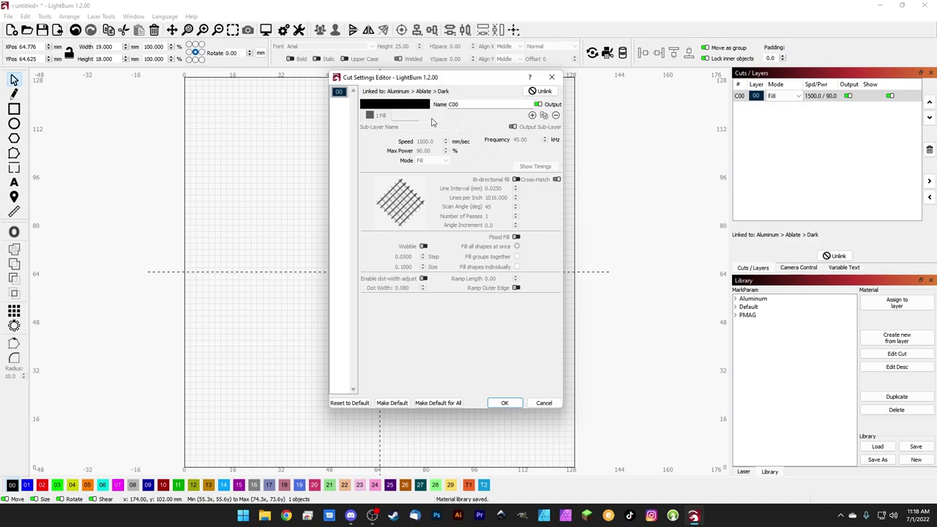
{"action": "left_click", "coordinate": [541, 91]}
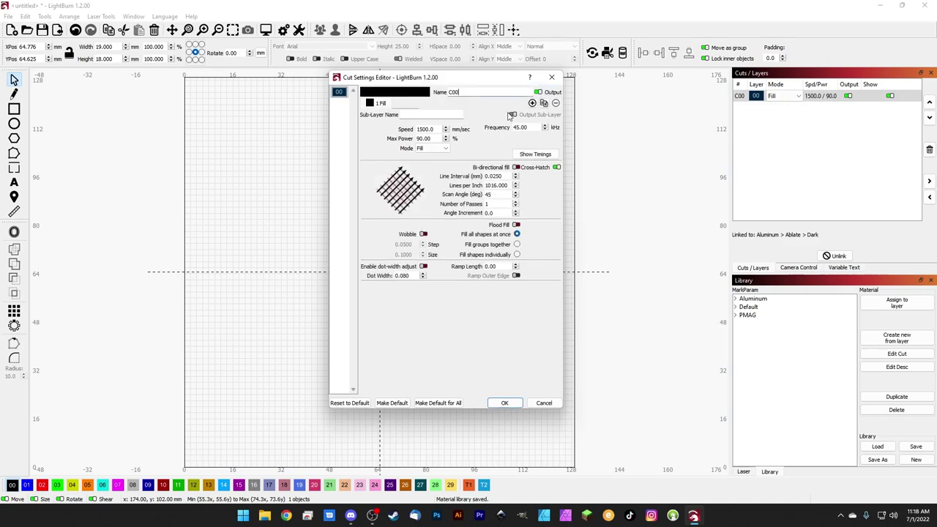
{"action": "left_click_drag", "start_coordinate": [437, 129], "coordinate": [399, 126]}
{"action": "type", "text": "200"}
{"action": "left_click_drag", "start_coordinate": [431, 138], "coordinate": [385, 134]}
{"action": "type", "text": "60"}
{"action": "left_click_drag", "start_coordinate": [528, 127], "coordinate": [486, 122]}
{"action": "key", "text": "BackSpace"}
{"action": "left_click", "coordinate": [501, 404]}
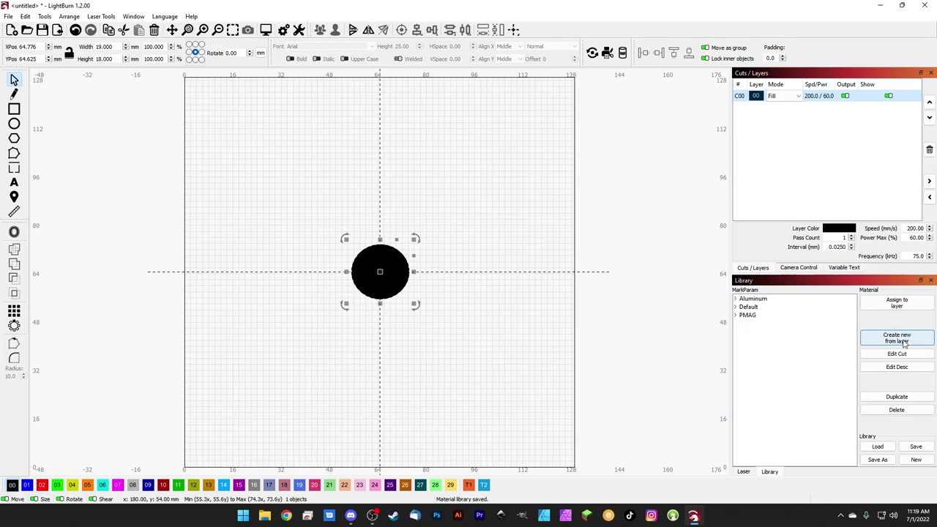
Step: Create a new library entry from the circle's layer with material name Steel
{"action": "left_click", "coordinate": [904, 341]}
{"action": "double_click", "coordinate": [880, 299]}
{"action": "type", "text": "Steel"}
{"action": "left_click", "coordinate": [882, 347]}
{"action": "left_click", "coordinate": [865, 321]}
{"action": "left_click", "coordinate": [865, 321]}
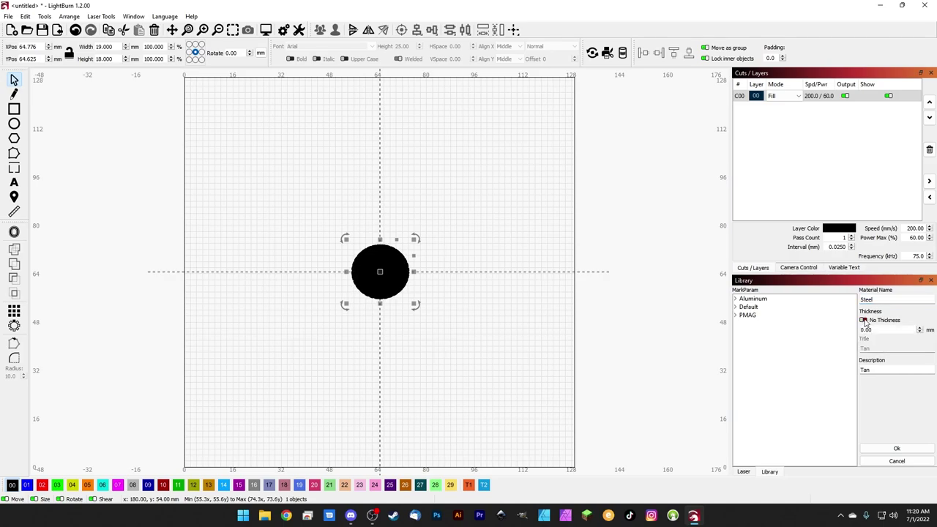
{"action": "left_click", "coordinate": [865, 321]}
{"action": "double_click", "coordinate": [875, 330]}
Step: Give the Steel entry title Ablate and description General with No Thickness on, and save it
{"action": "left_click", "coordinate": [885, 367]}
{"action": "type", "text": "Cut"}
{"action": "left_click", "coordinate": [863, 320]}
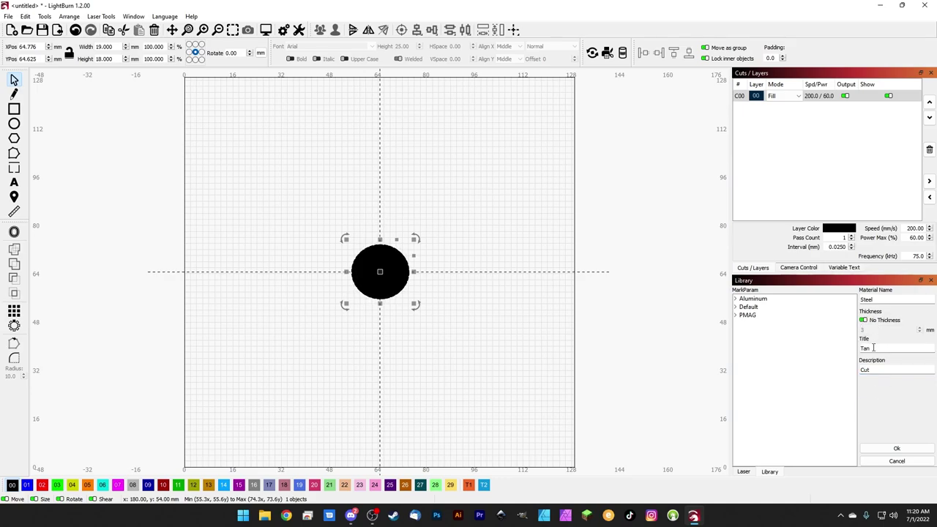
{"action": "double_click", "coordinate": [875, 349]}
{"action": "type", "text": "Ablate"}
{"action": "double_click", "coordinate": [871, 369]}
{"action": "type", "text": "General"}
{"action": "left_click", "coordinate": [897, 448]}
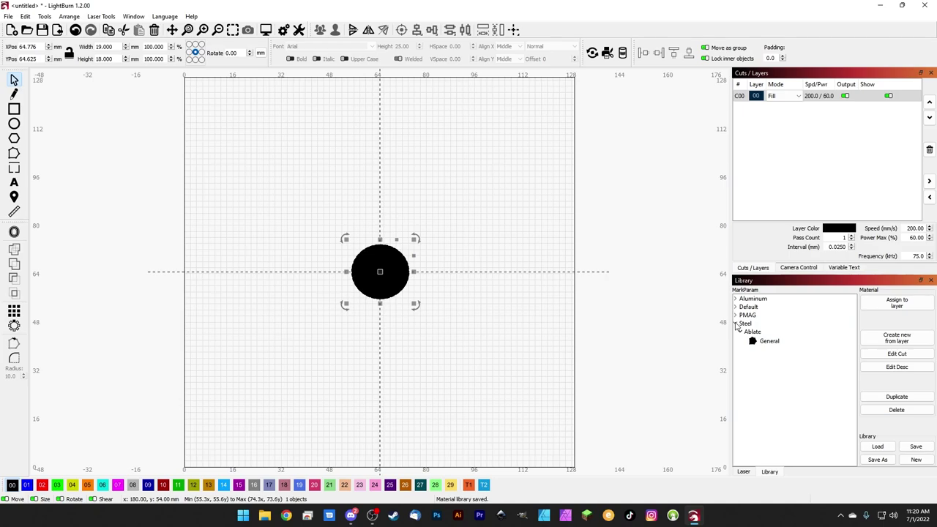
{"action": "left_click", "coordinate": [736, 324]}
{"action": "left_click", "coordinate": [736, 324]}
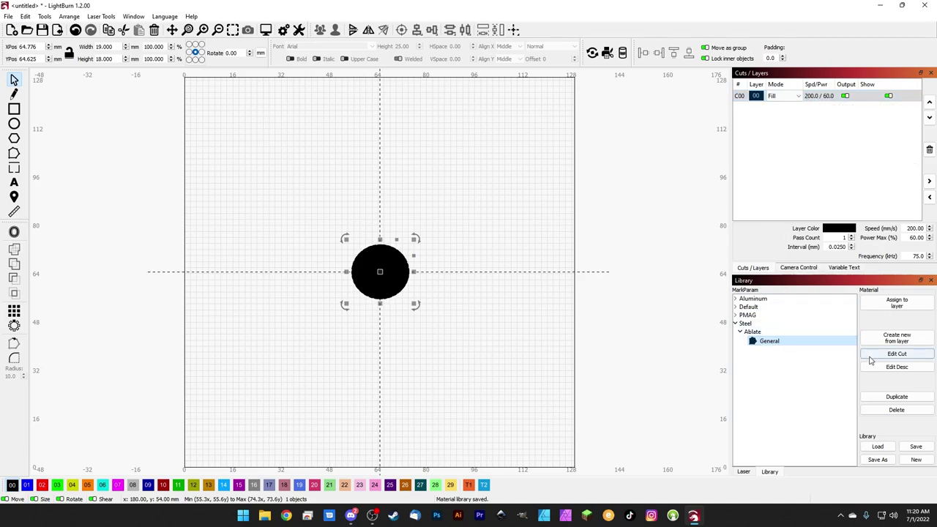
Step: Change the Steel > Ablate > General entry's cut speed to 300
{"action": "left_click", "coordinate": [898, 356]}
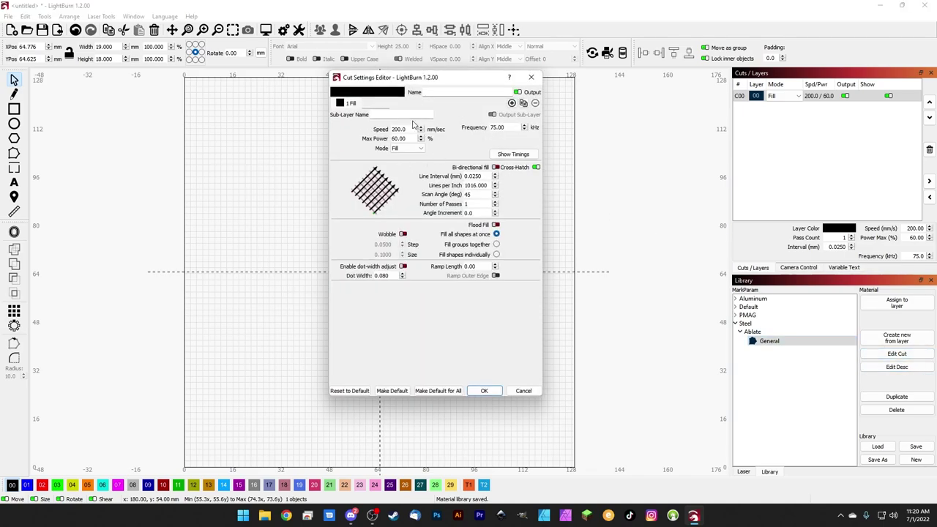
{"action": "left_click_drag", "start_coordinate": [412, 130], "coordinate": [344, 121]}
{"action": "type", "text": "300"}
{"action": "left_click", "coordinate": [483, 390]}
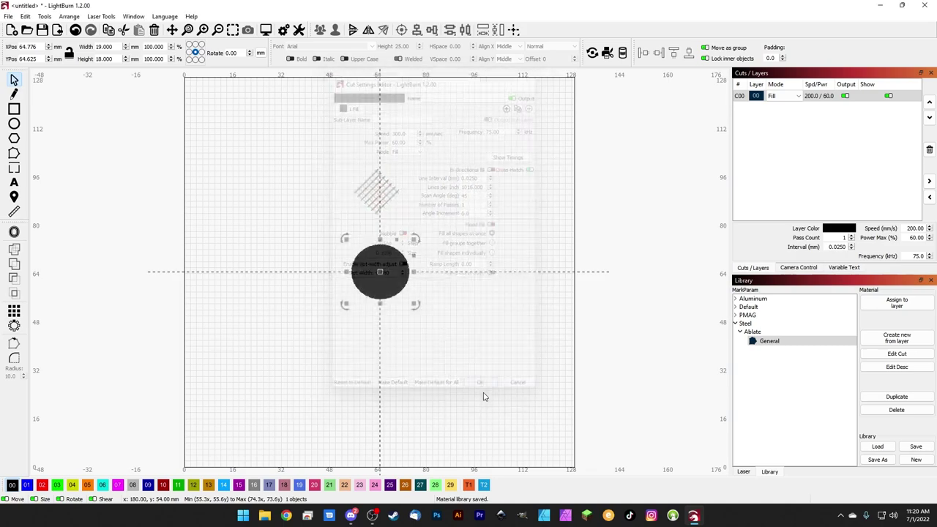
Step: Assign Steel > Ablate > General to layer C00
{"action": "left_click", "coordinate": [785, 340]}
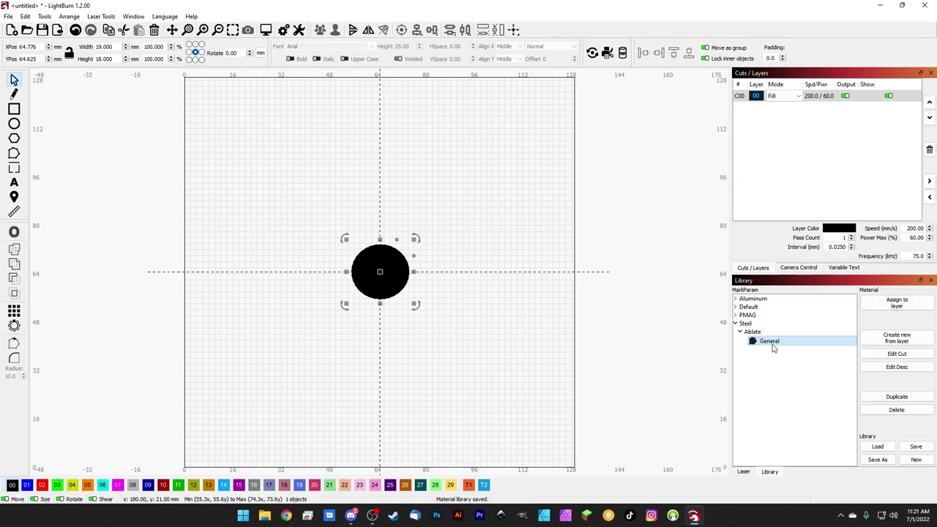
{"action": "left_click", "coordinate": [898, 303]}
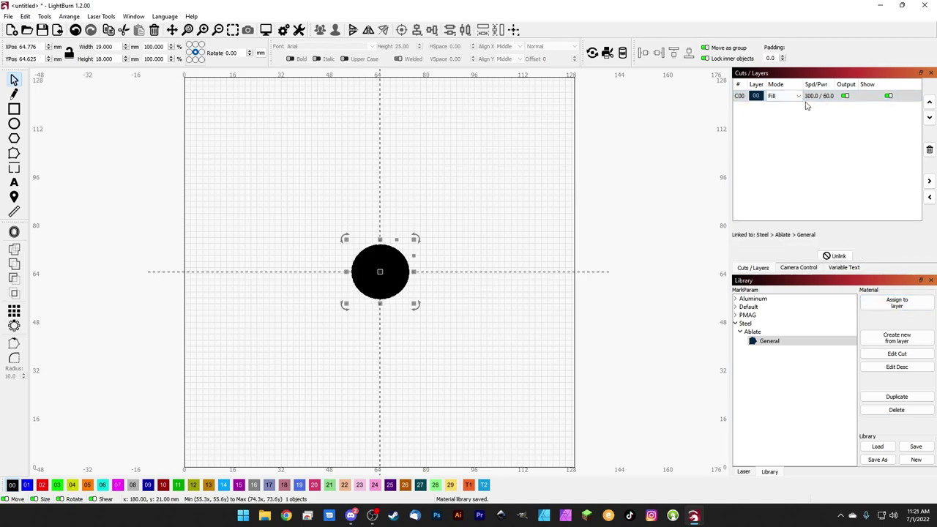
{"action": "left_click", "coordinate": [764, 343]}
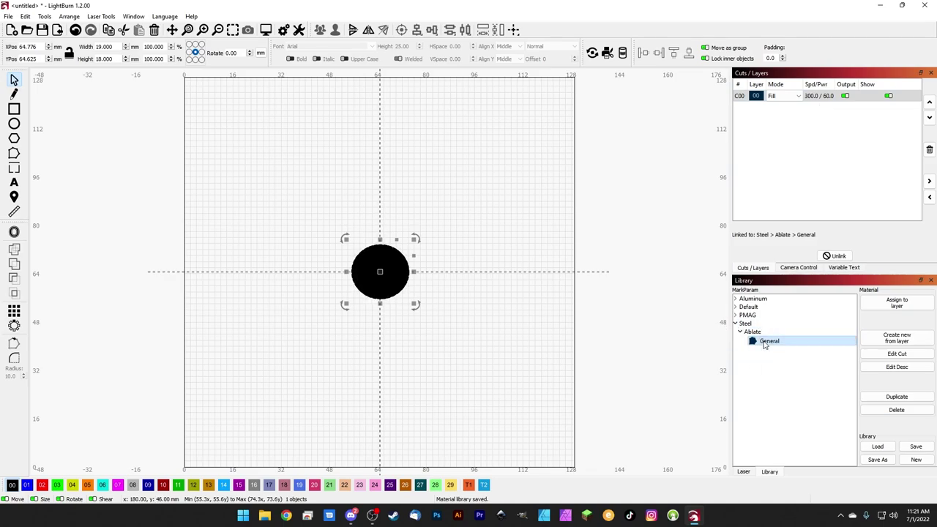
Step: Duplicate the Steel General entry and rename the copy's description to White Finish
{"action": "left_click", "coordinate": [895, 396]}
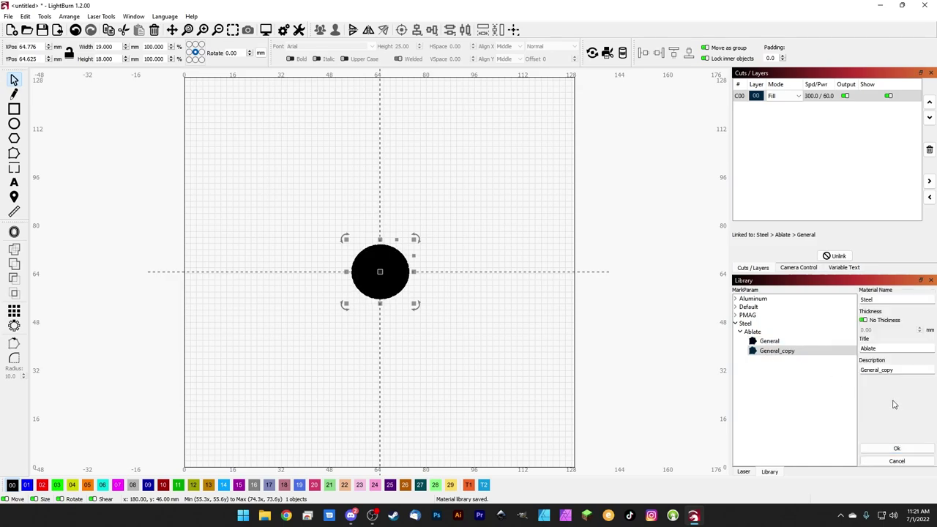
{"action": "double_click", "coordinate": [875, 300]}
{"action": "double_click", "coordinate": [873, 348]}
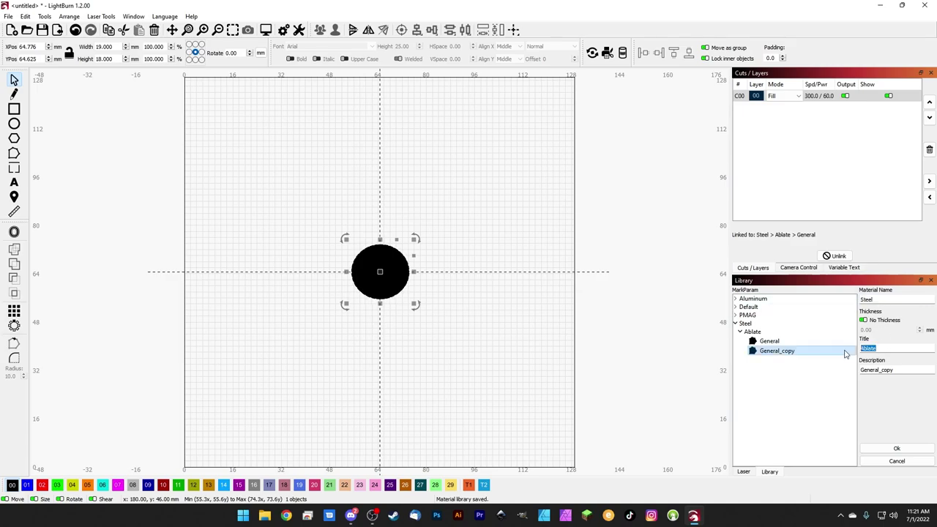
{"action": "double_click", "coordinate": [884, 371]}
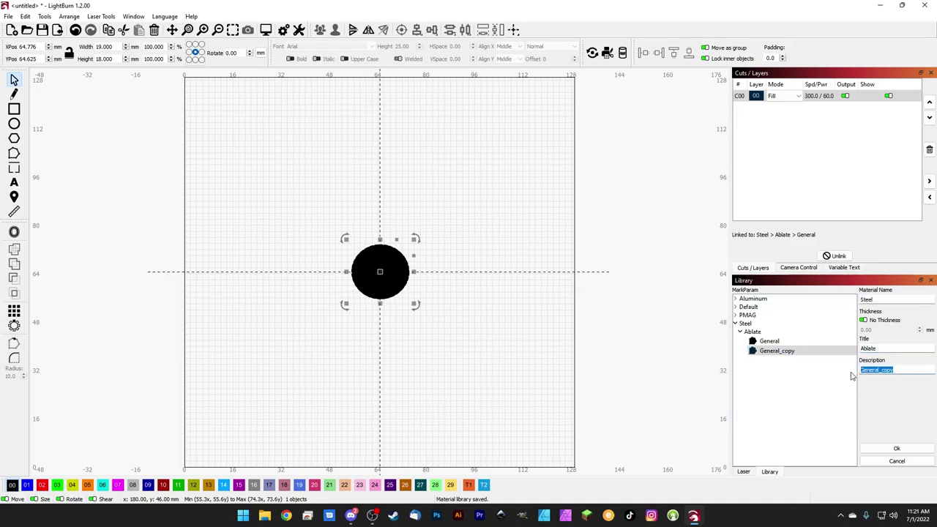
{"action": "type", "text": "White Finish"}
{"action": "left_click", "coordinate": [878, 448]}
{"action": "left_click", "coordinate": [795, 352]}
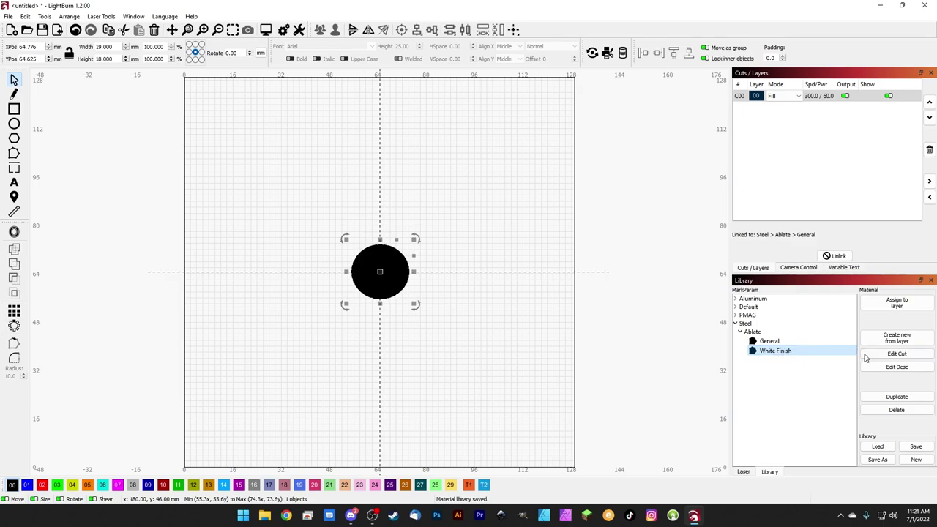
Step: Set White Finish's cut settings to 750 mm/s speed, 40% max power and 45 kHz
{"action": "left_click", "coordinate": [876, 357]}
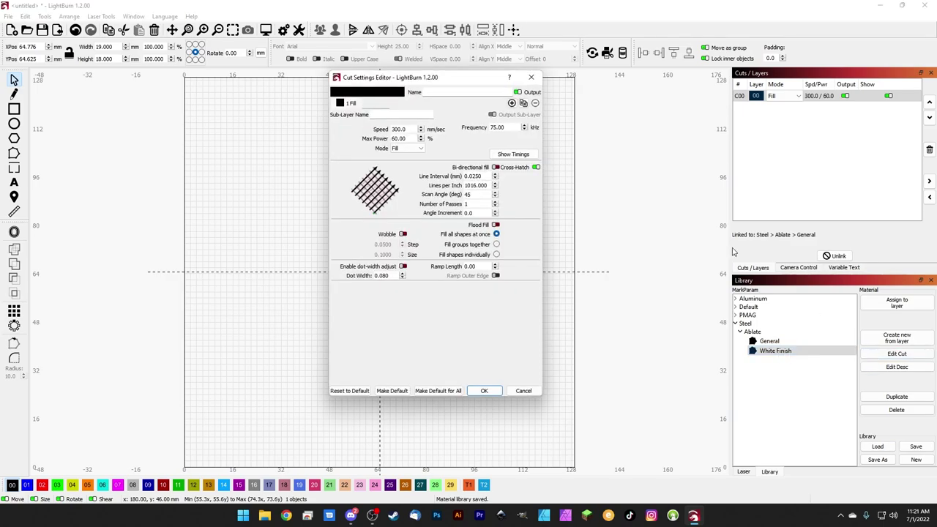
{"action": "left_click_drag", "start_coordinate": [408, 128], "coordinate": [361, 126]}
{"action": "type", "text": "75"}
{"action": "key", "text": "Tab"}
{"action": "type", "text": "40"}
{"action": "left_click_drag", "start_coordinate": [511, 127], "coordinate": [437, 128]}
{"action": "type", "text": "45"}
{"action": "left_click", "coordinate": [484, 390]}
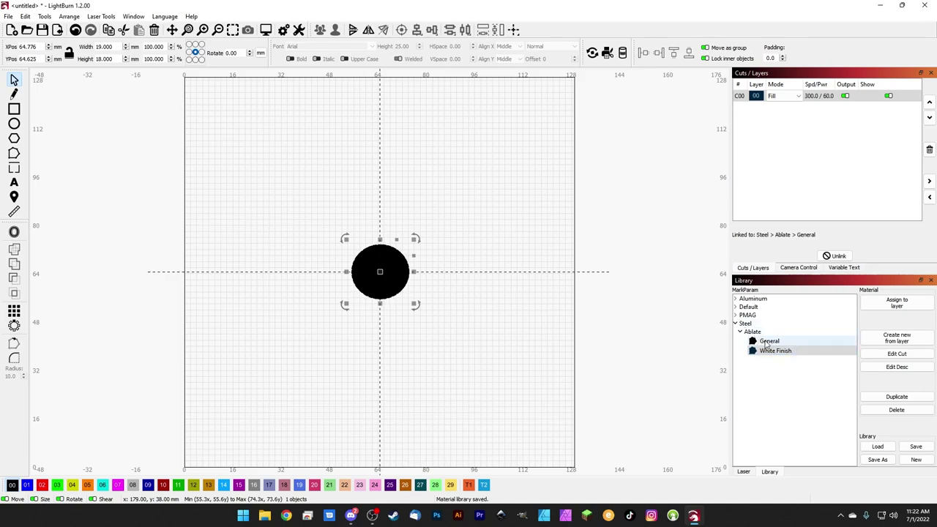
Step: Assign White Finish to layer C00, then relink the layer to General
{"action": "left_click", "coordinate": [769, 353]}
{"action": "left_click", "coordinate": [897, 303]}
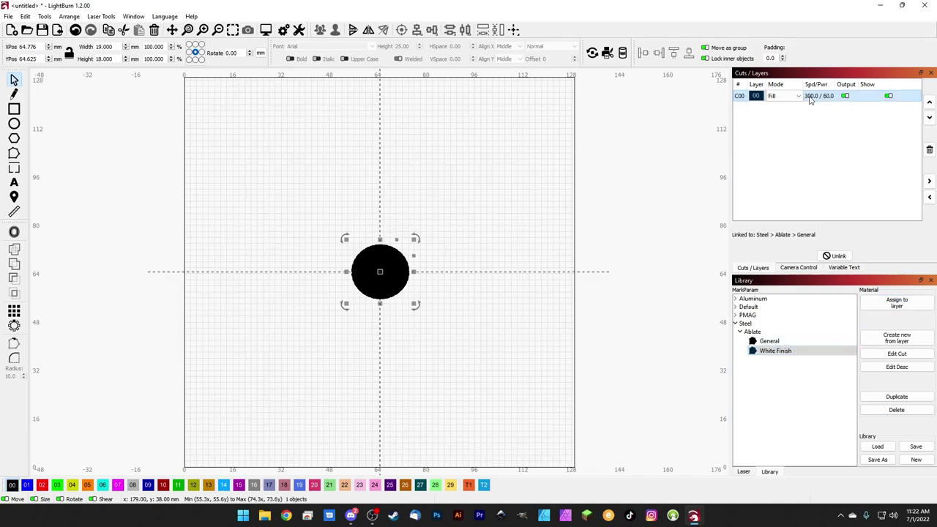
{"action": "left_click", "coordinate": [897, 309]}
{"action": "left_click", "coordinate": [770, 342]}
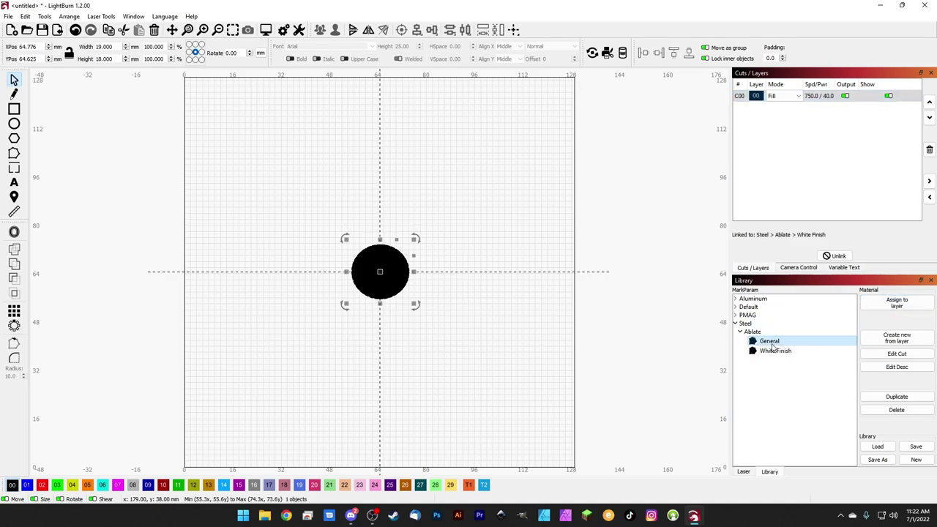
{"action": "left_click", "coordinate": [901, 306]}
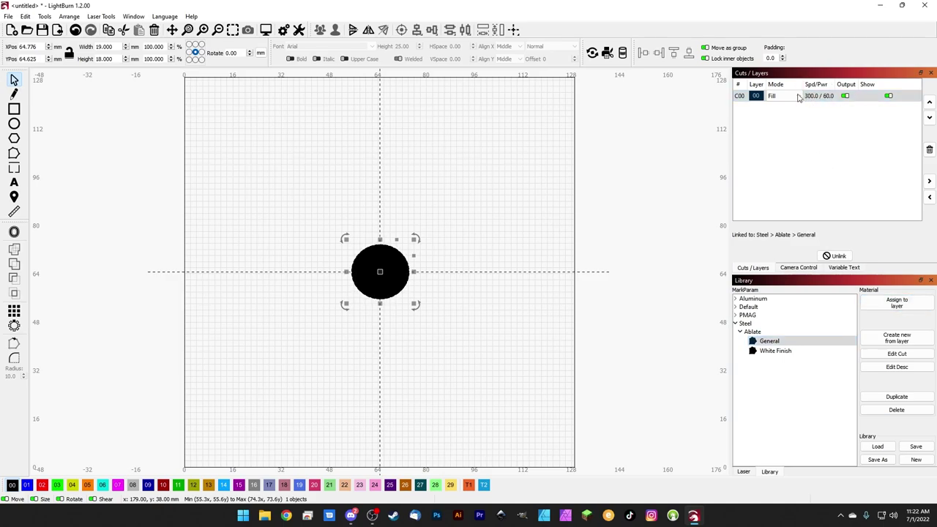
Step: Delete the Tan material from the PMAG group, confirming the deletion
{"action": "left_click", "coordinate": [735, 323]}
{"action": "left_click", "coordinate": [735, 315]}
{"action": "left_click", "coordinate": [740, 323]}
{"action": "left_click", "coordinate": [754, 332]}
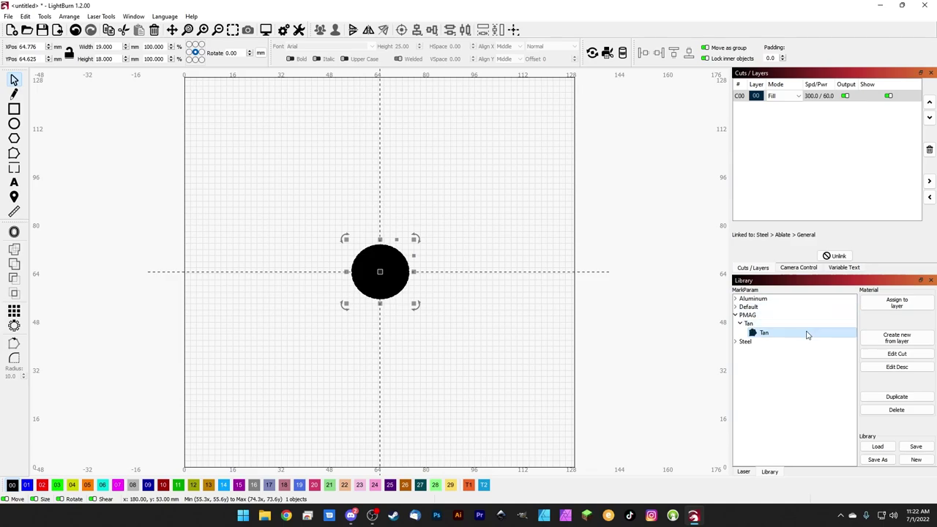
{"action": "left_click", "coordinate": [882, 411]}
{"action": "left_click", "coordinate": [517, 268]}
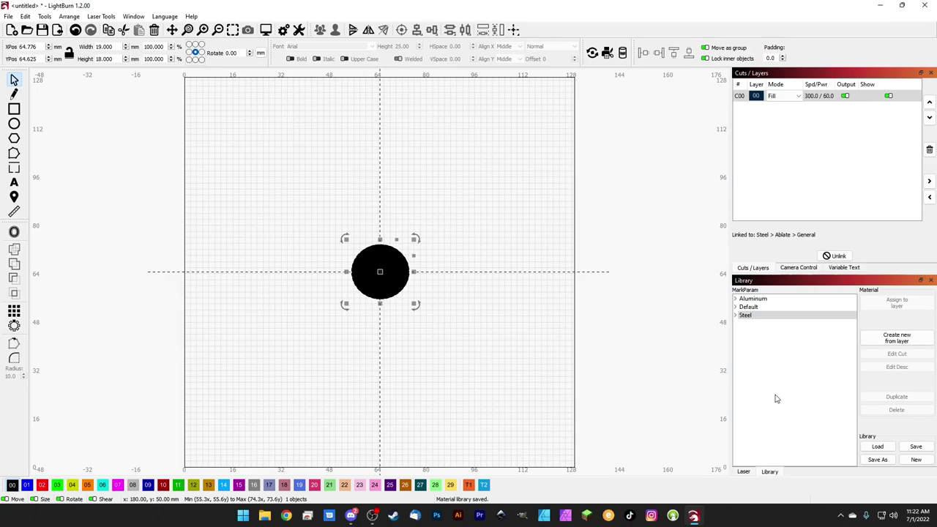
Step: Expand and collapse the remaining Aluminum, Default and Steel groups to check their contents
{"action": "left_click", "coordinate": [734, 315]}
{"action": "left_click", "coordinate": [735, 307]}
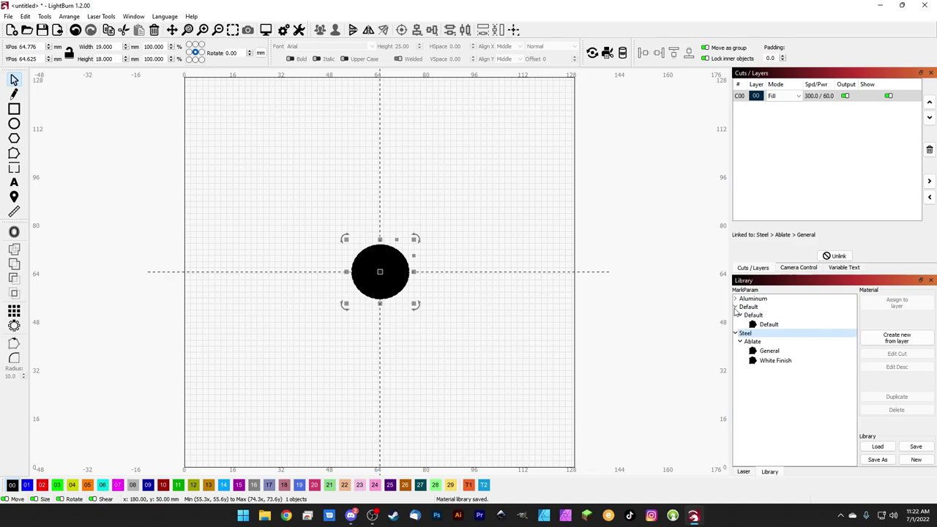
{"action": "left_click", "coordinate": [735, 298]}
{"action": "left_click", "coordinate": [747, 307]}
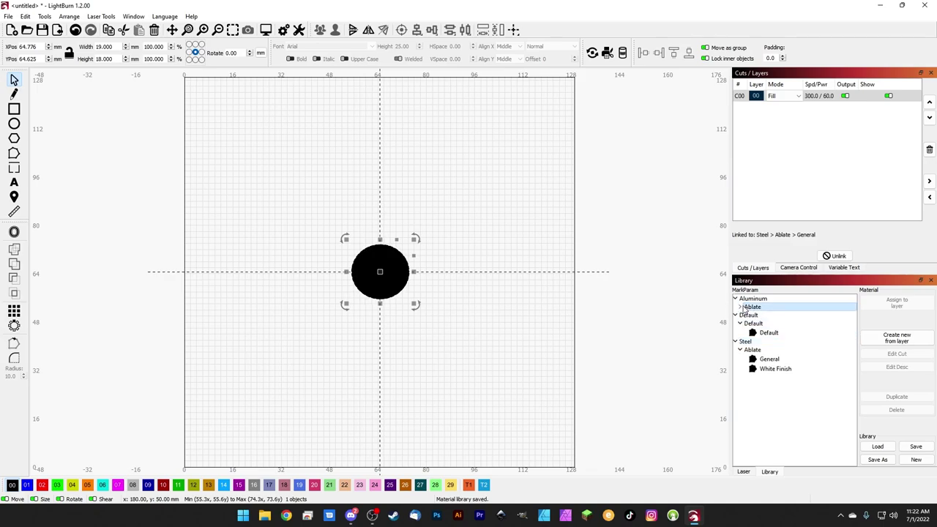
{"action": "left_click", "coordinate": [740, 307]}
{"action": "left_click", "coordinate": [734, 299]}
{"action": "left_click", "coordinate": [735, 307]}
{"action": "left_click", "coordinate": [735, 314]}
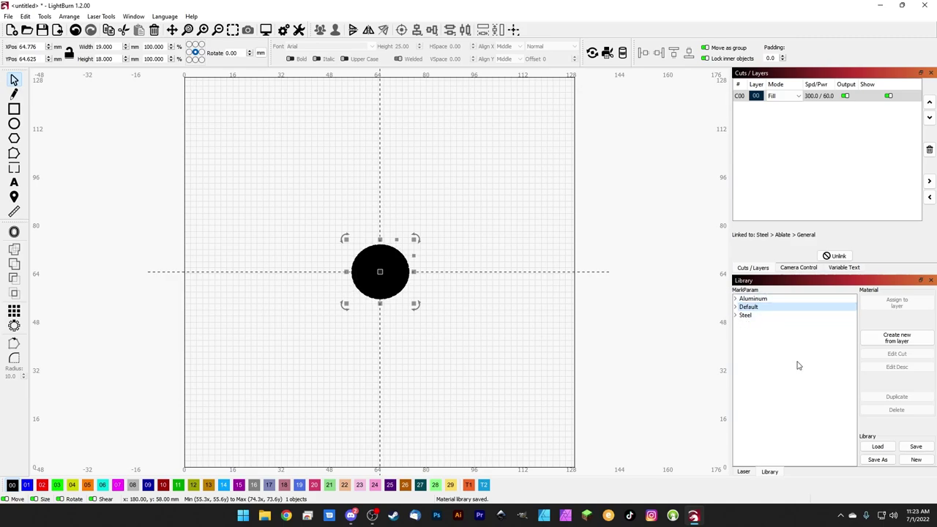
Step: Save the cut library to the Desktop as MarkParamCorrected, then show the Laser panel
{"action": "left_click", "coordinate": [915, 448]}
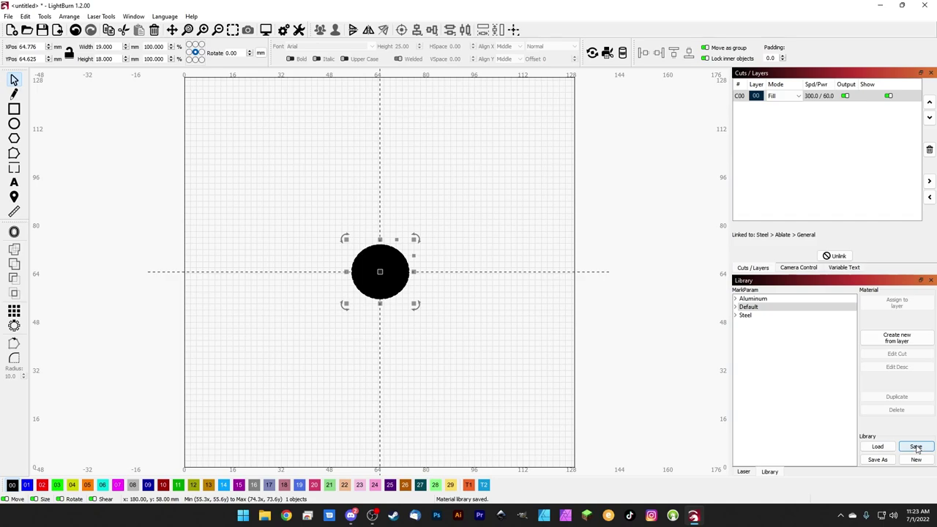
{"action": "left_click", "coordinate": [872, 464]}
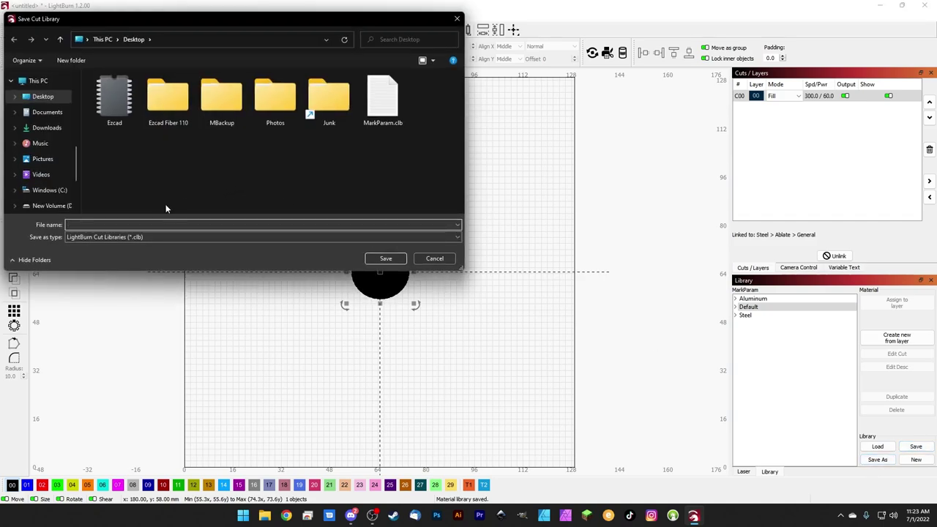
{"action": "type", "text": "M"}
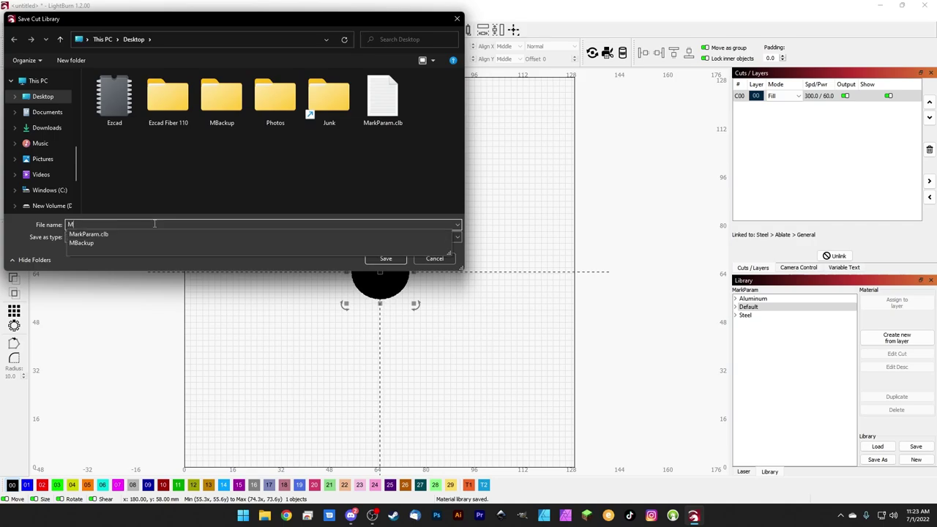
{"action": "type", "text": "arkParamCon"}
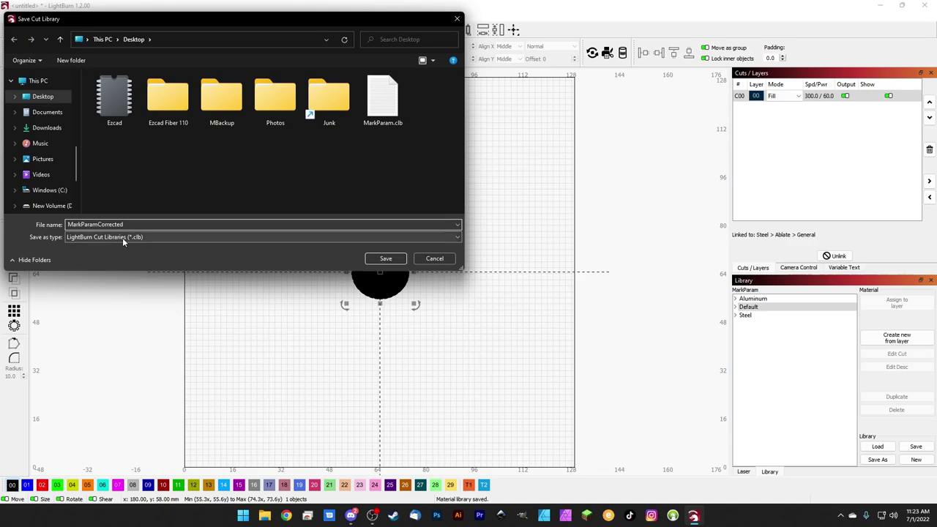
{"action": "left_click", "coordinate": [371, 257]}
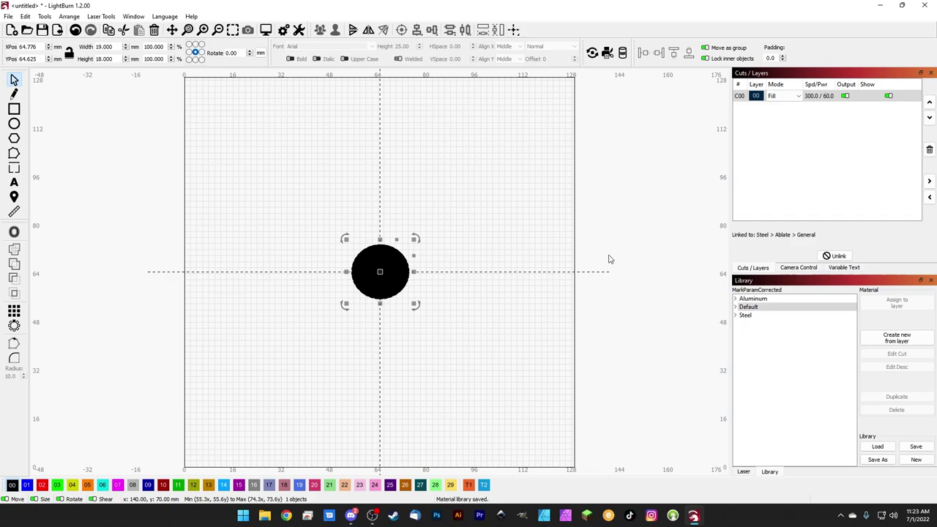
{"action": "left_click", "coordinate": [743, 471]}
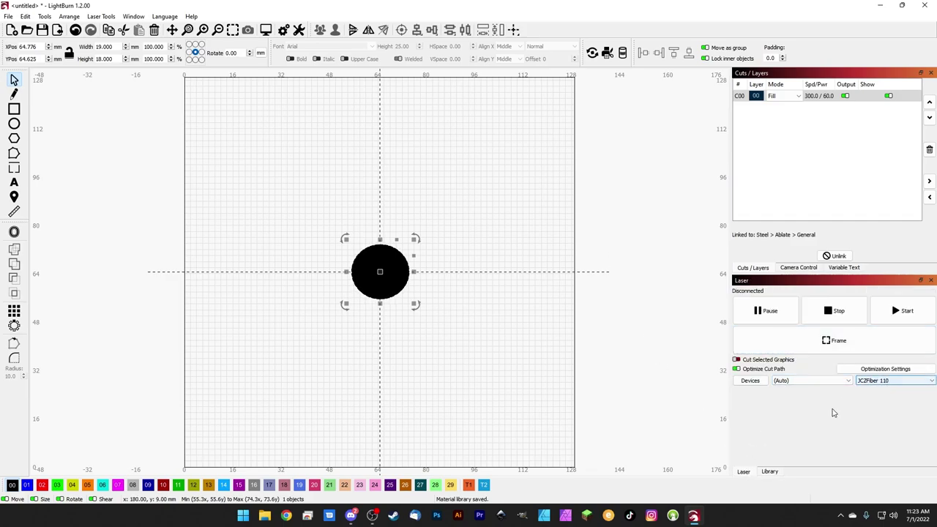
Step: Return to the Library panel, deselect the circle, and bring Chrome to the front
{"action": "left_click", "coordinate": [769, 471]}
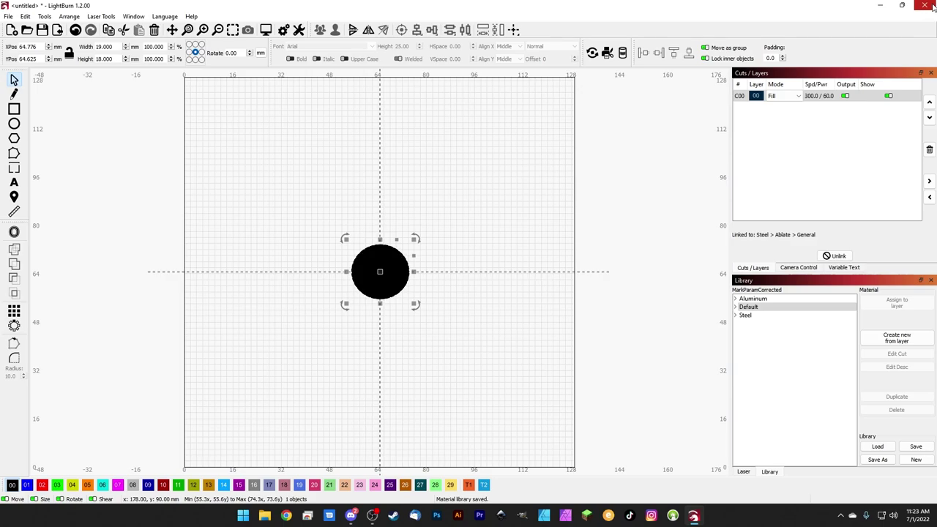
{"action": "left_click", "coordinate": [434, 383]}
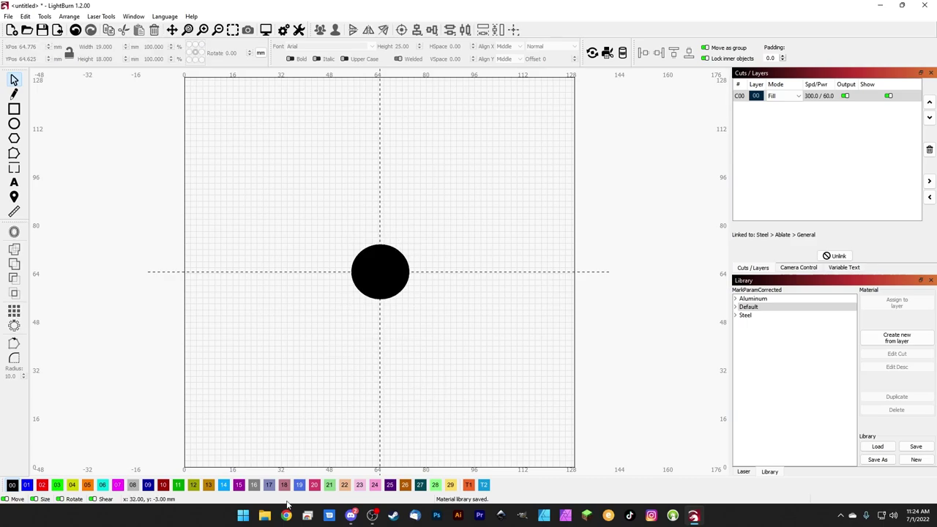
{"action": "left_click", "coordinate": [287, 516]}
{"action": "left_click", "coordinate": [197, 25]}
{"action": "type", "text": "masters.lasereverything.net"}
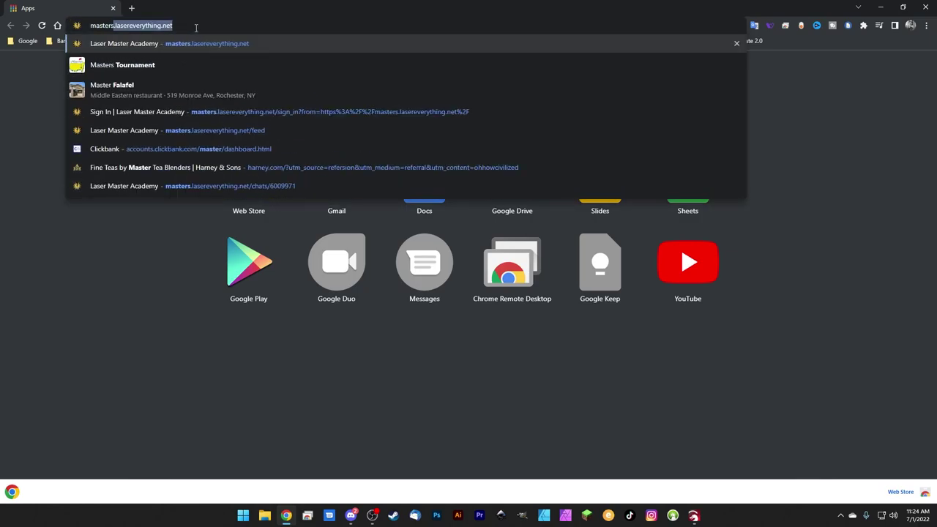
{"action": "key", "text": "Return"}
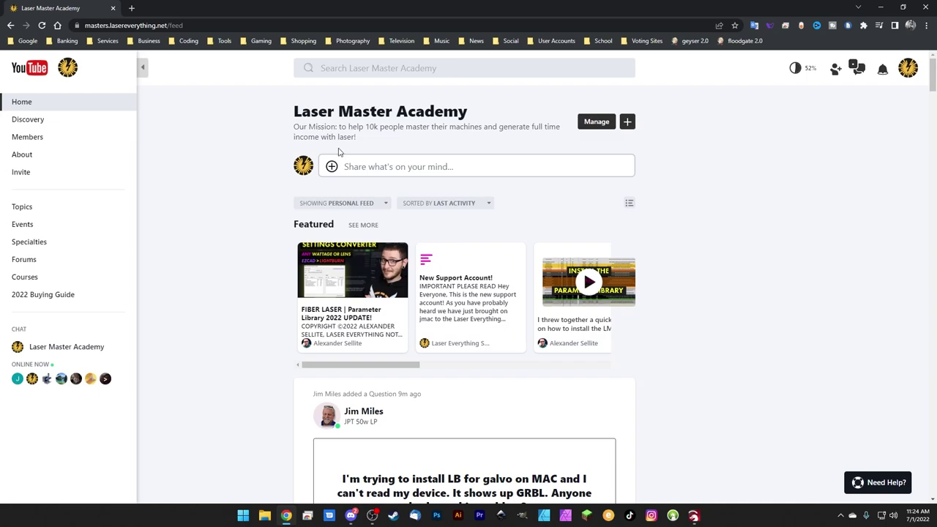
{"action": "left_click_drag", "start_coordinate": [295, 111], "coordinate": [469, 118]}
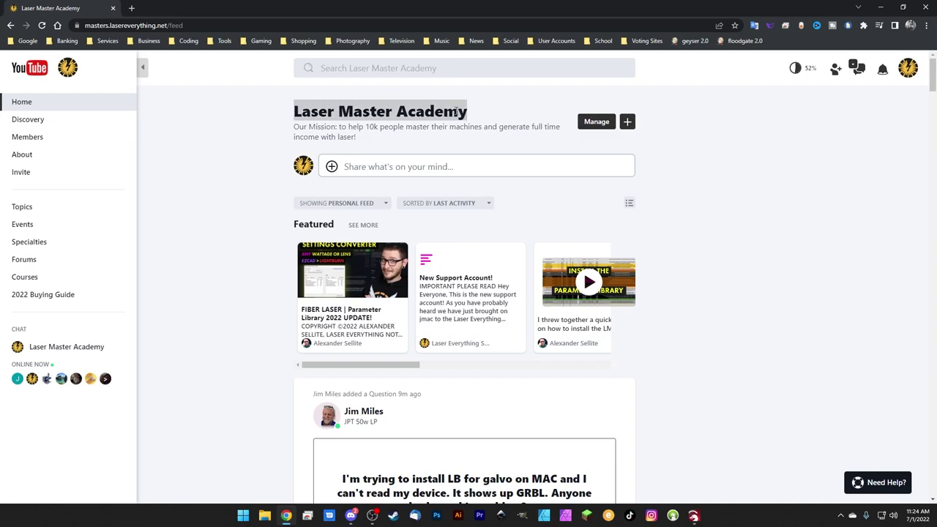
{"action": "left_click", "coordinate": [295, 127]}
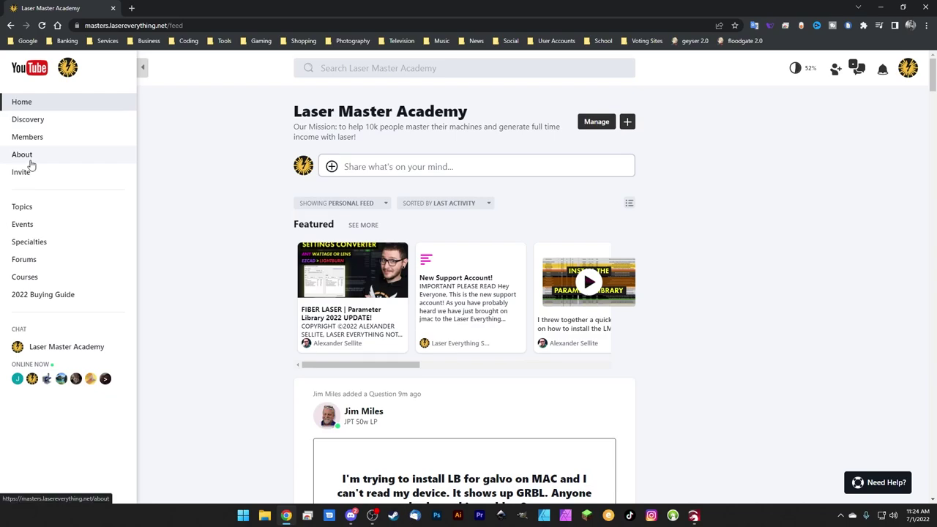
{"action": "left_click", "coordinate": [26, 161]}
{"action": "scroll", "coordinate": [469, 344], "scroll_direction": "down", "scroll_amount": 3}
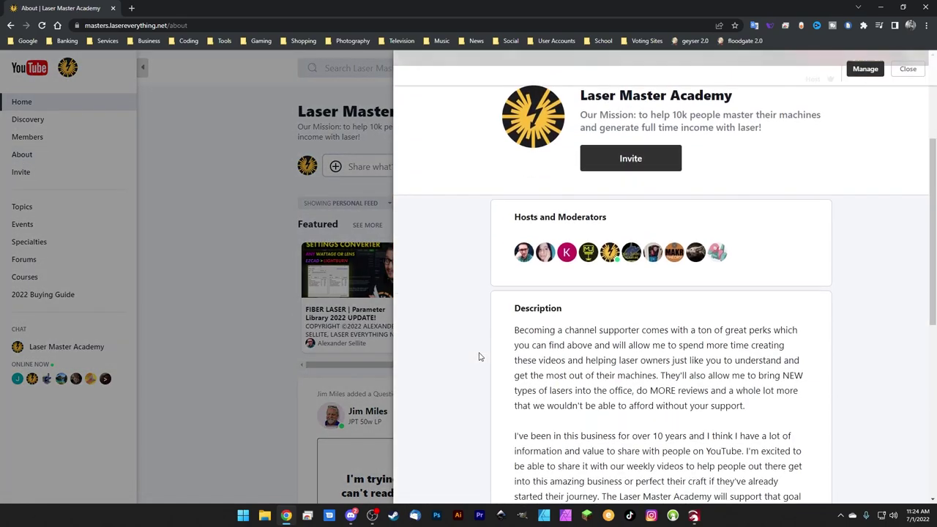
{"action": "scroll", "coordinate": [480, 356], "scroll_direction": "down", "scroll_amount": 4}
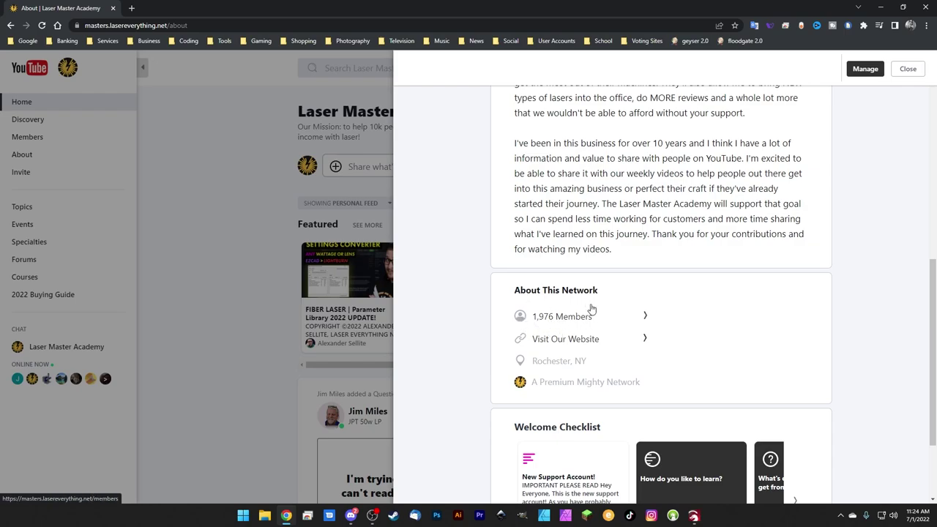
{"action": "left_click", "coordinate": [908, 70]}
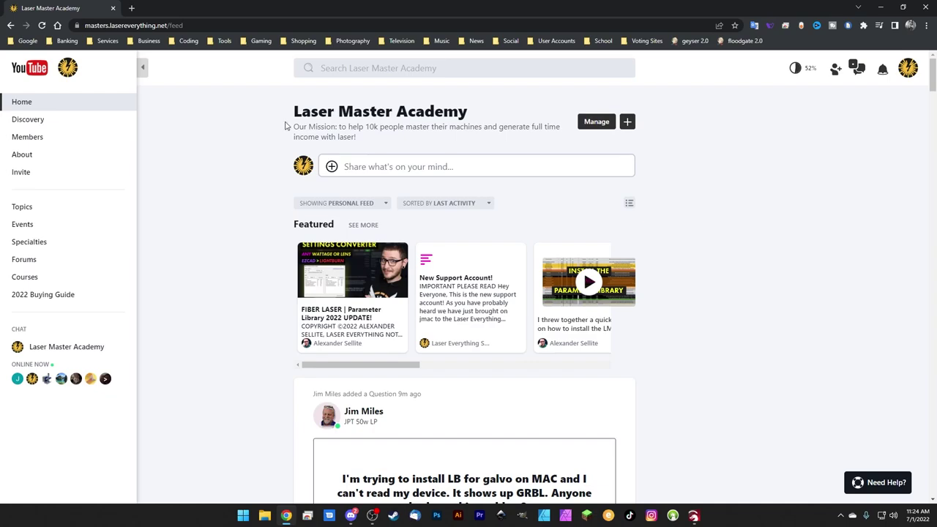
{"action": "left_click_drag", "start_coordinate": [294, 111], "coordinate": [473, 115]}
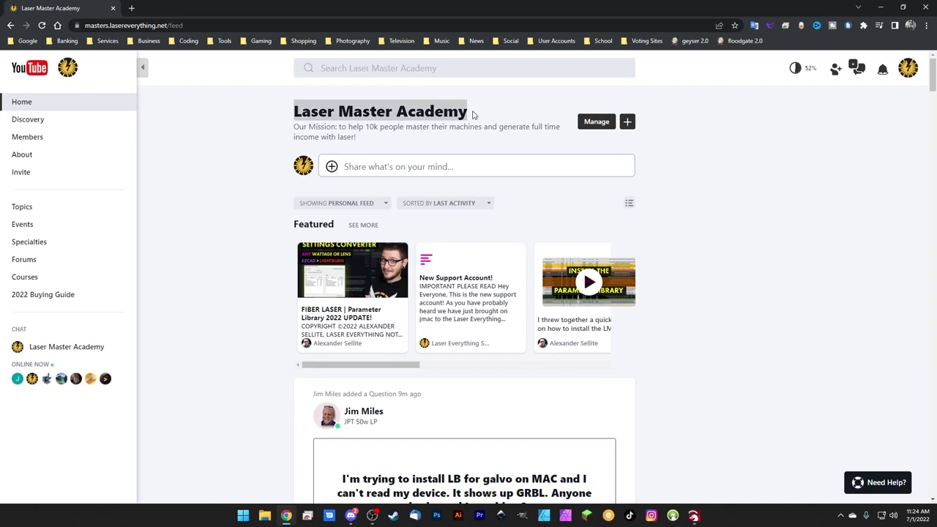
Step: Go to the community's topics list and open the Downloads topic
{"action": "left_click", "coordinate": [414, 111]}
{"action": "left_click", "coordinate": [18, 209]}
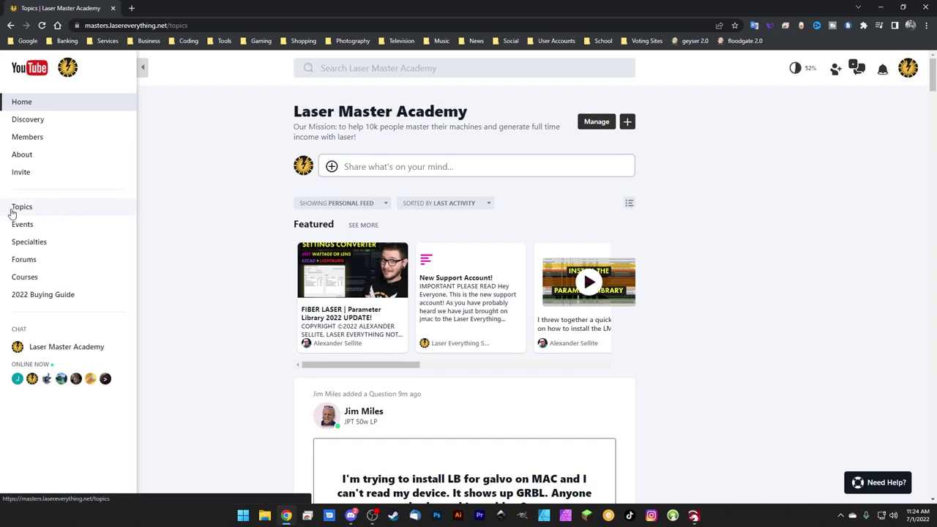
{"action": "scroll", "coordinate": [305, 286], "scroll_direction": "down", "scroll_amount": 2}
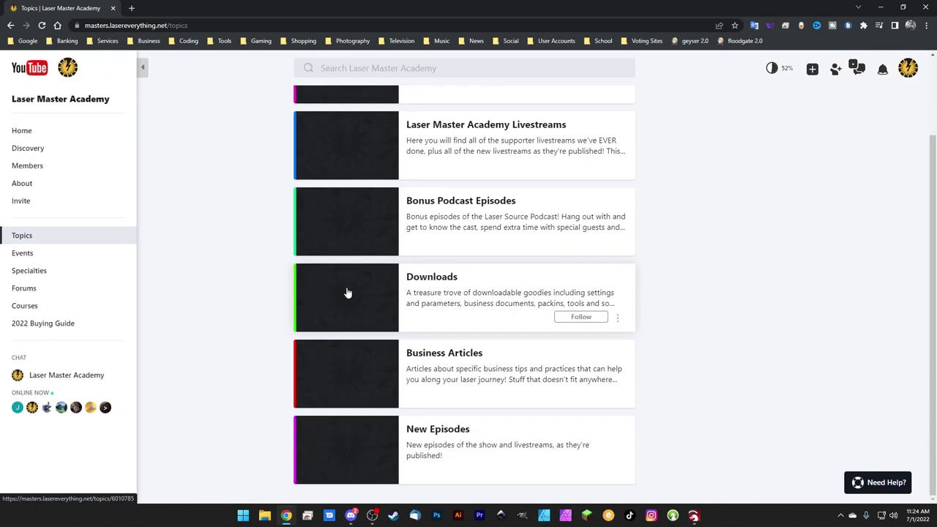
{"action": "left_click", "coordinate": [347, 292]}
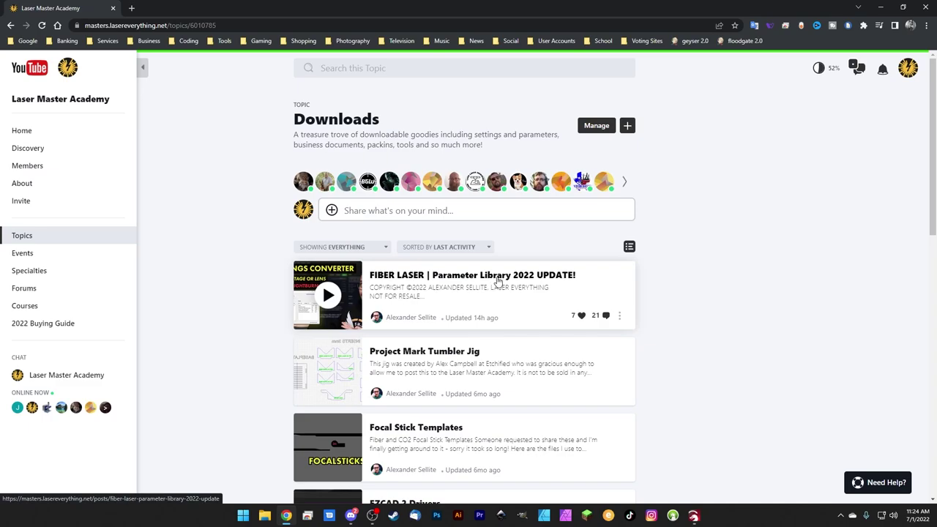
Step: Open the FIBER LASER Parameter Library post and scroll down to its zip attachment
{"action": "left_click", "coordinate": [558, 280]}
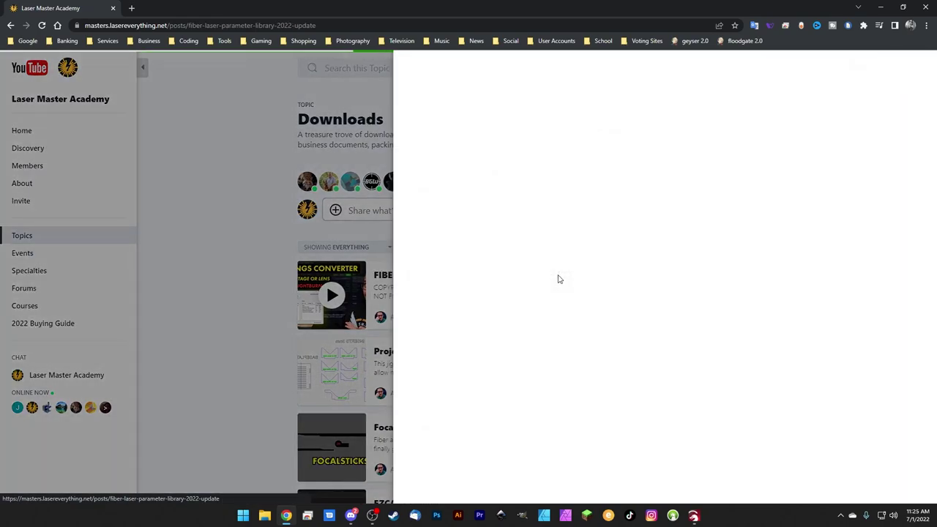
{"action": "scroll", "coordinate": [559, 280], "scroll_direction": "down", "scroll_amount": 3}
{"action": "scroll", "coordinate": [558, 281], "scroll_direction": "down", "scroll_amount": 6}
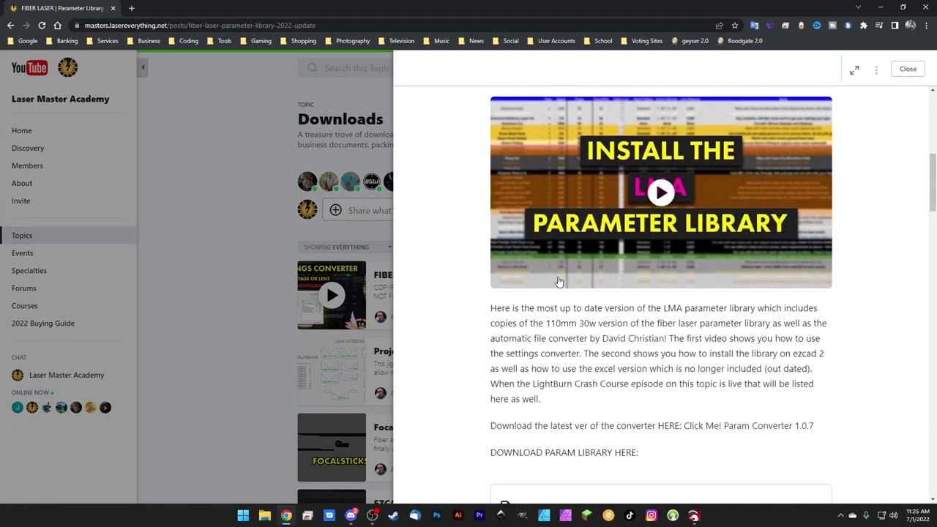
{"action": "scroll", "coordinate": [498, 271], "scroll_direction": "up", "scroll_amount": 5}
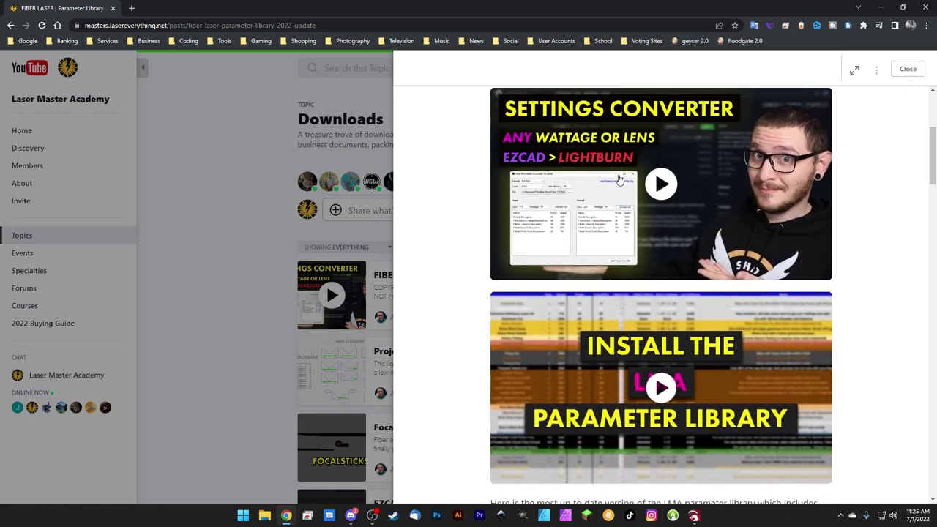
{"action": "scroll", "coordinate": [565, 364], "scroll_direction": "down", "scroll_amount": 2}
{"action": "scroll", "coordinate": [566, 364], "scroll_direction": "down", "scroll_amount": 1}
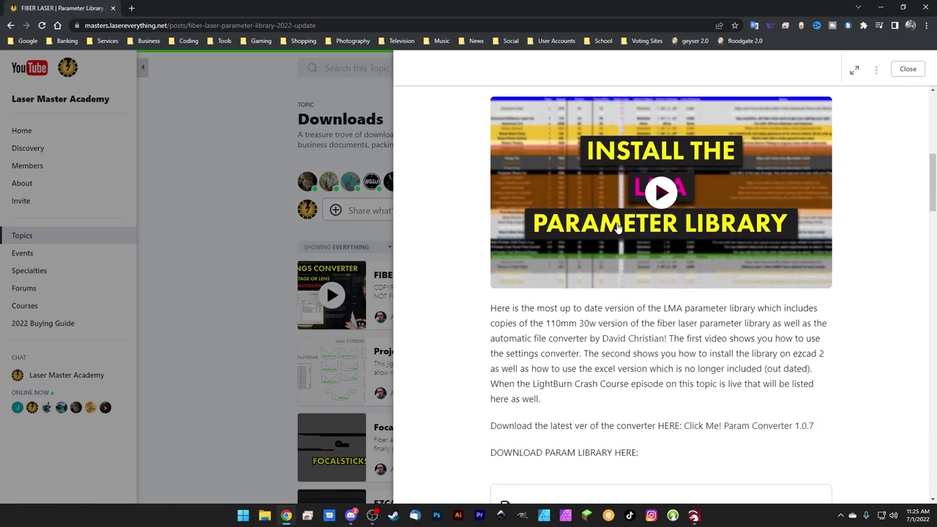
{"action": "scroll", "coordinate": [617, 301], "scroll_direction": "down", "scroll_amount": 1}
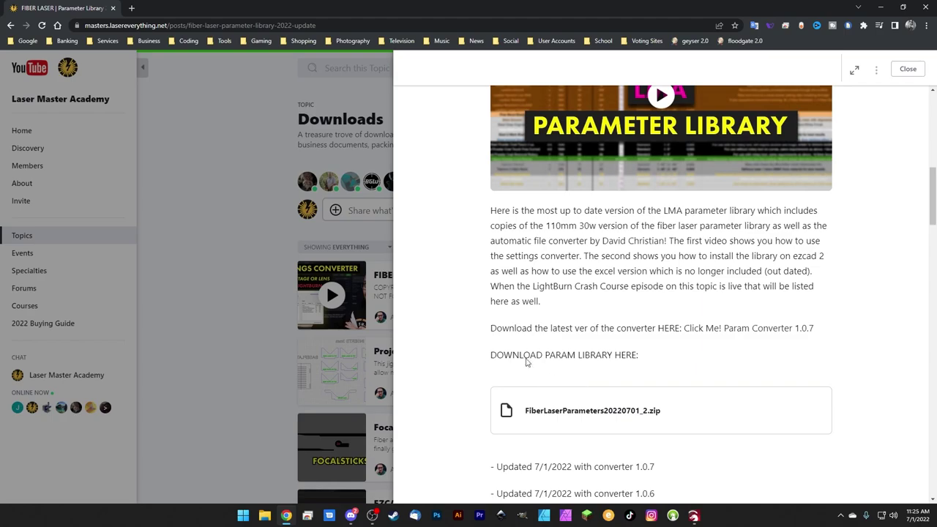
{"action": "scroll", "coordinate": [504, 332], "scroll_direction": "down", "scroll_amount": 1}
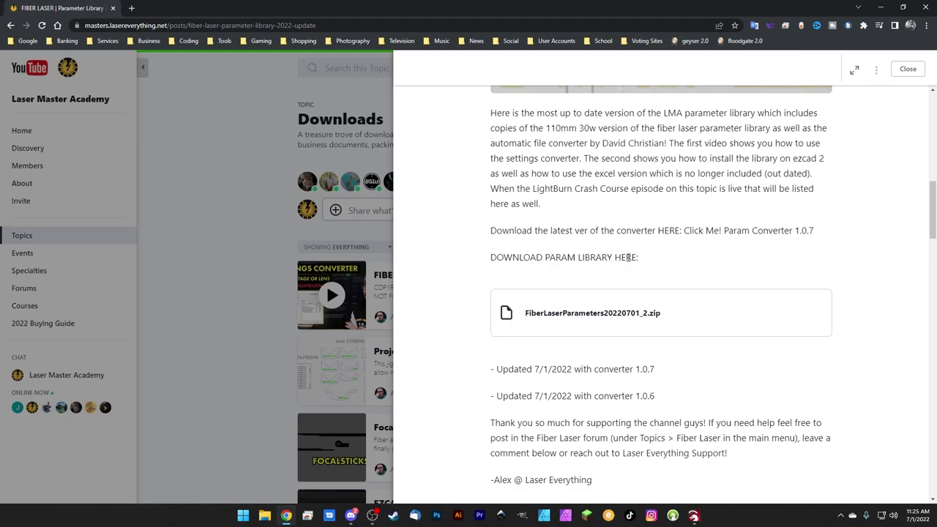
Step: Download FiberLaserParameters20220701_2.zip and show it in its folder
{"action": "left_click", "coordinate": [575, 317]}
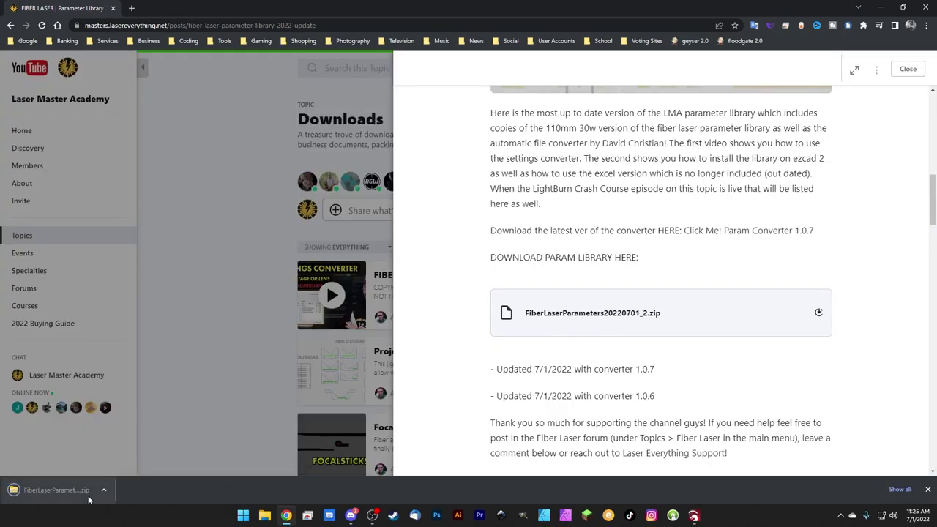
{"action": "left_click", "coordinate": [103, 492]}
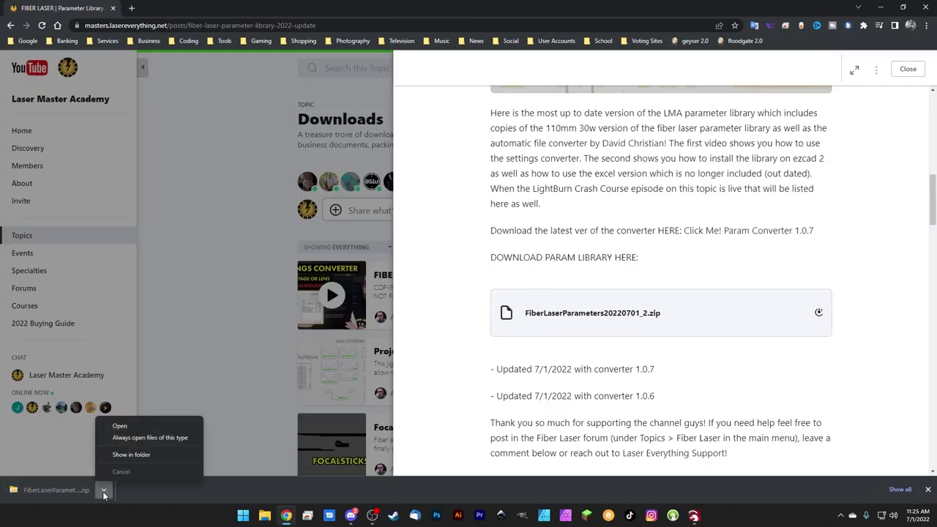
{"action": "left_click", "coordinate": [122, 458]}
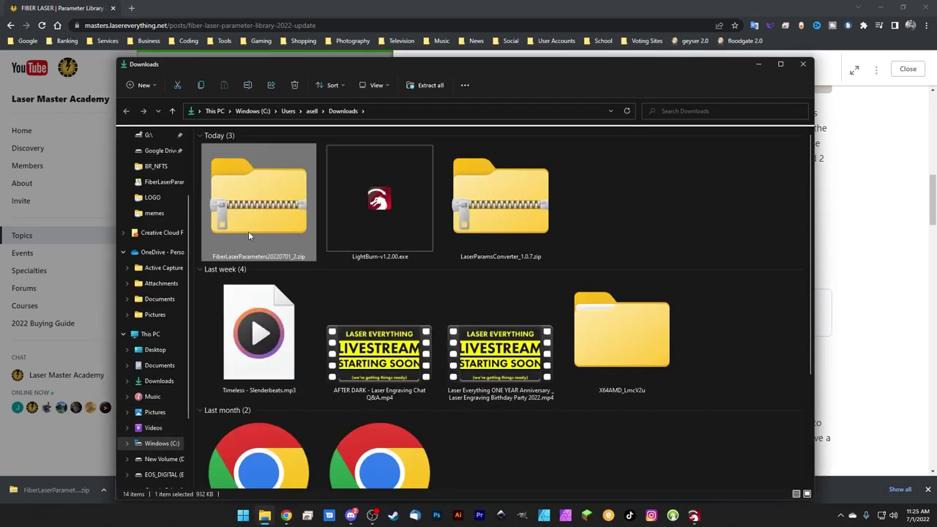
Step: Move the zip from Downloads onto the Desktop and close File Explorer
{"action": "key", "text": "ctrl+x"}
{"action": "scroll", "coordinate": [157, 175], "scroll_direction": "up", "scroll_amount": 2}
{"action": "left_click", "coordinate": [155, 136]}
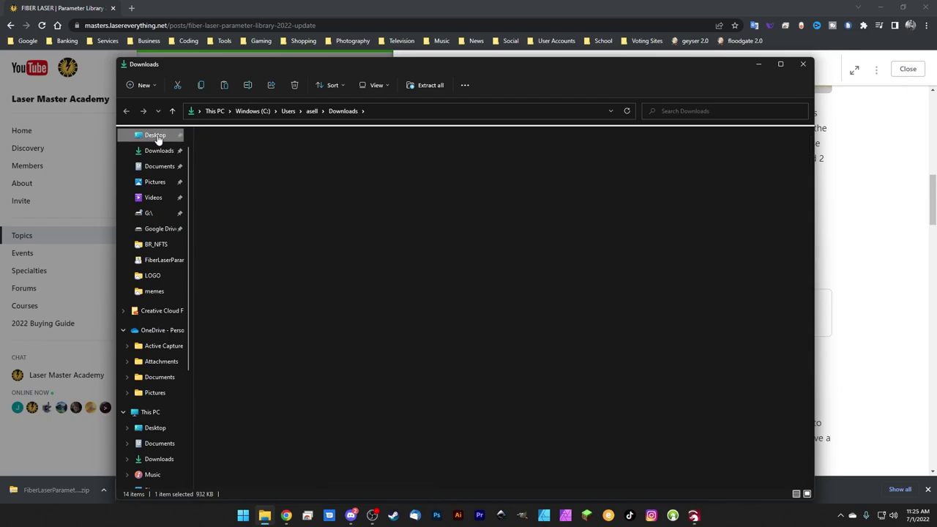
{"action": "right_click", "coordinate": [284, 261]}
{"action": "left_click", "coordinate": [291, 268]}
{"action": "left_click", "coordinate": [331, 286]}
{"action": "left_click", "coordinate": [803, 64]}
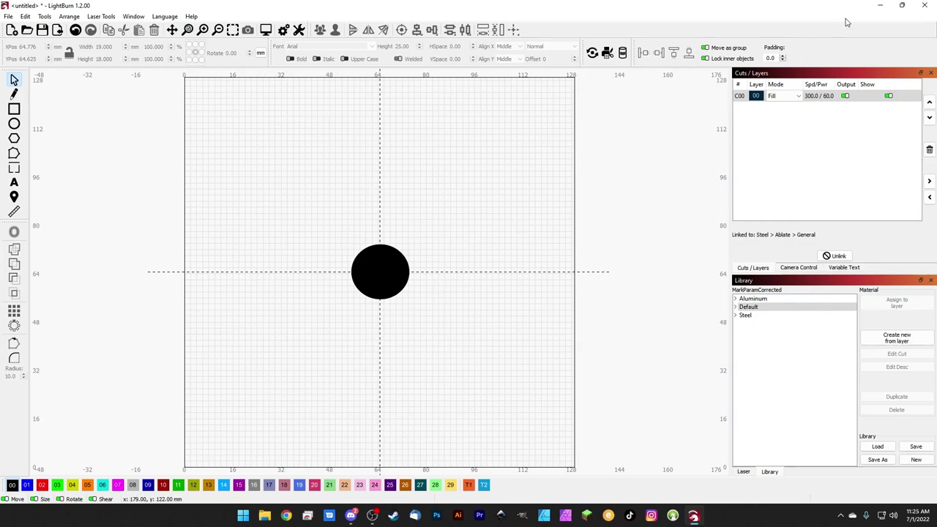
{"action": "left_click", "coordinate": [891, 5]}
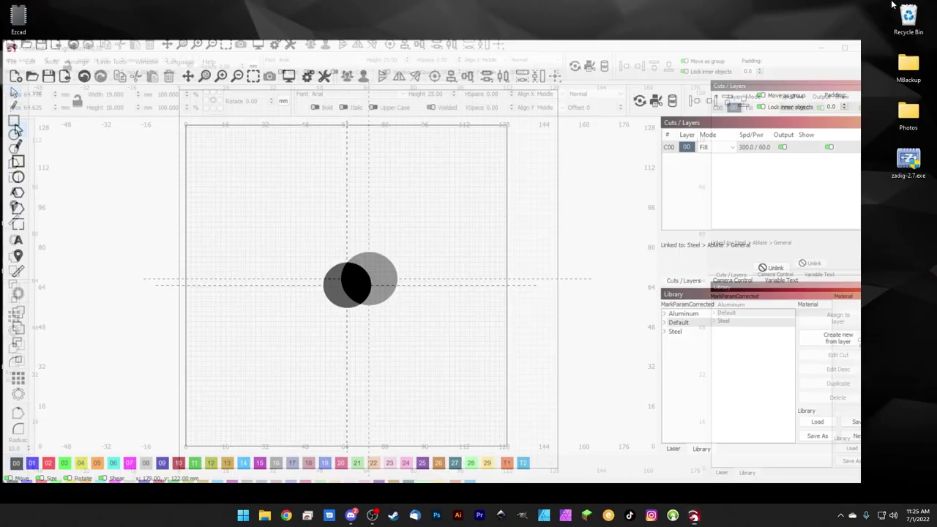
Step: Extract the FiberLaserParameters zip on the desktop
{"action": "left_click", "coordinate": [763, 66]}
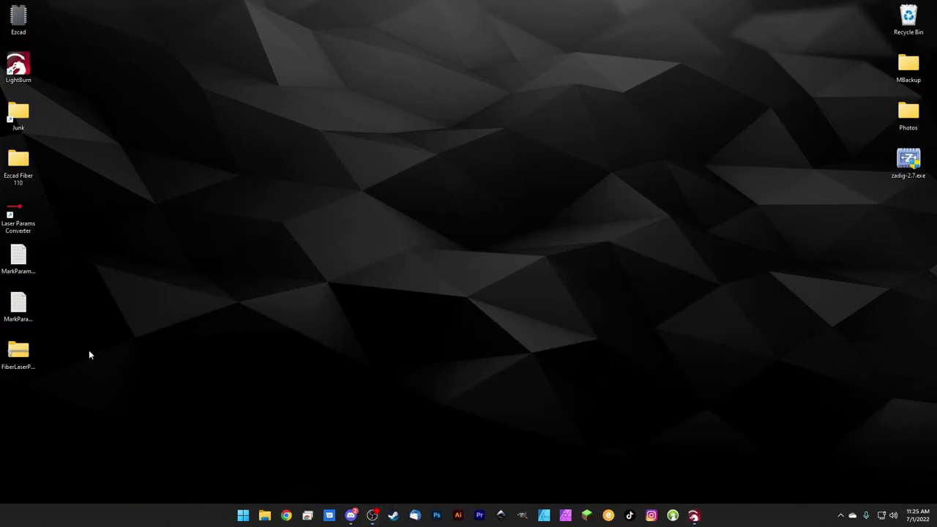
{"action": "left_click", "coordinate": [20, 365]}
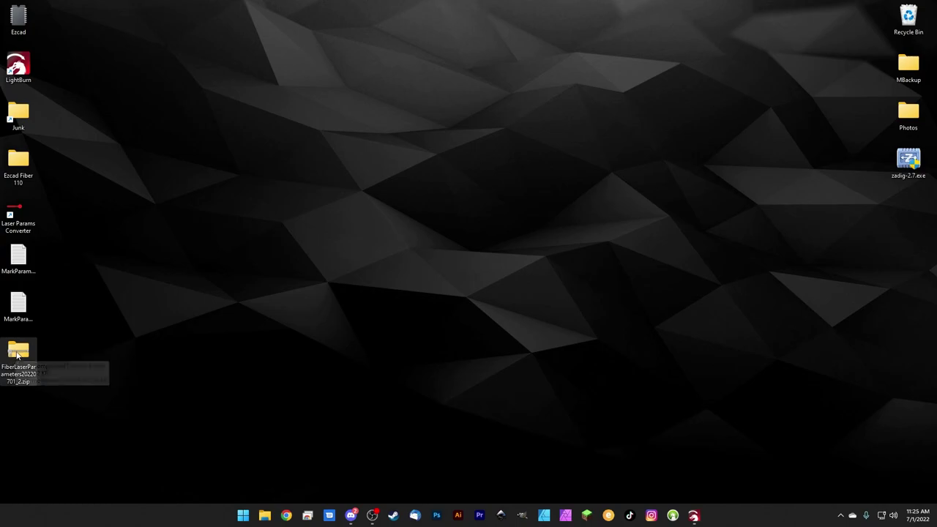
{"action": "right_click", "coordinate": [11, 361]}
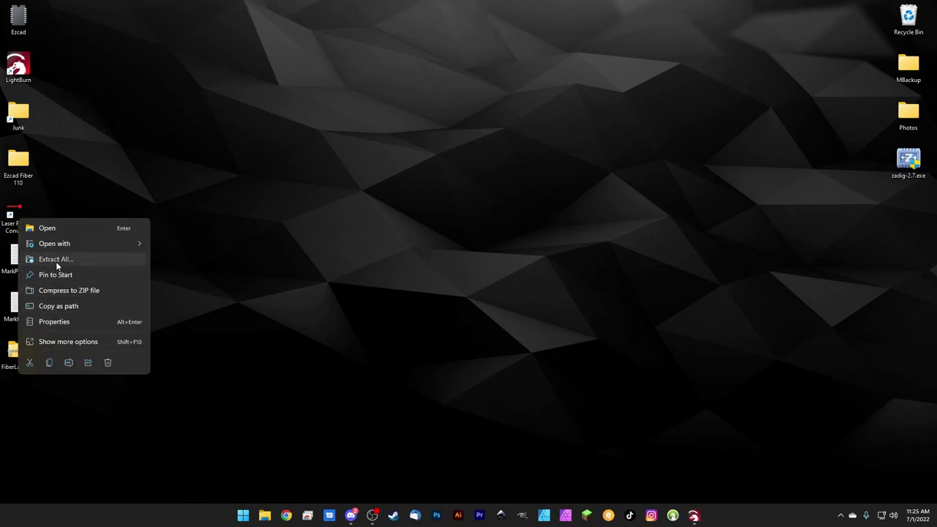
{"action": "left_click", "coordinate": [56, 262]}
{"action": "left_click", "coordinate": [556, 352]}
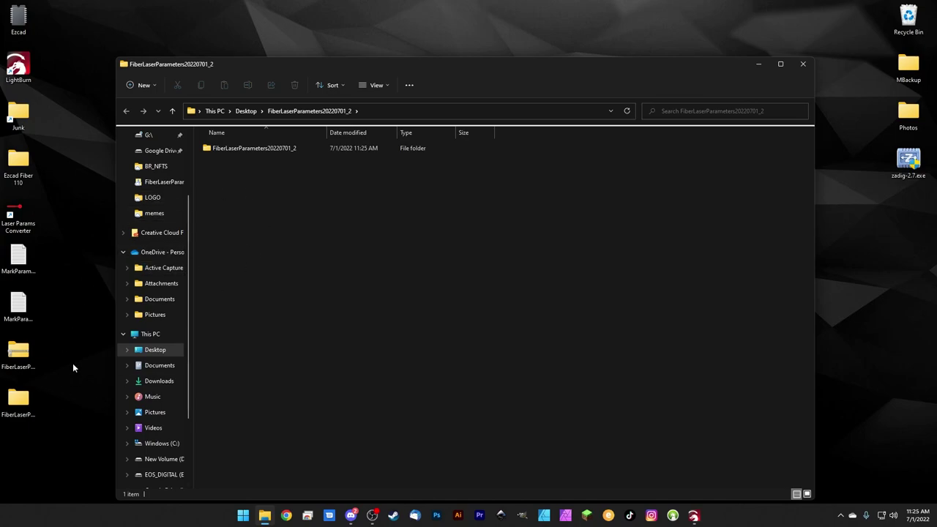
Step: Look inside the extracted package's For Ezcad 2 and For Ezcad 3 folders
{"action": "double_click", "coordinate": [245, 151]}
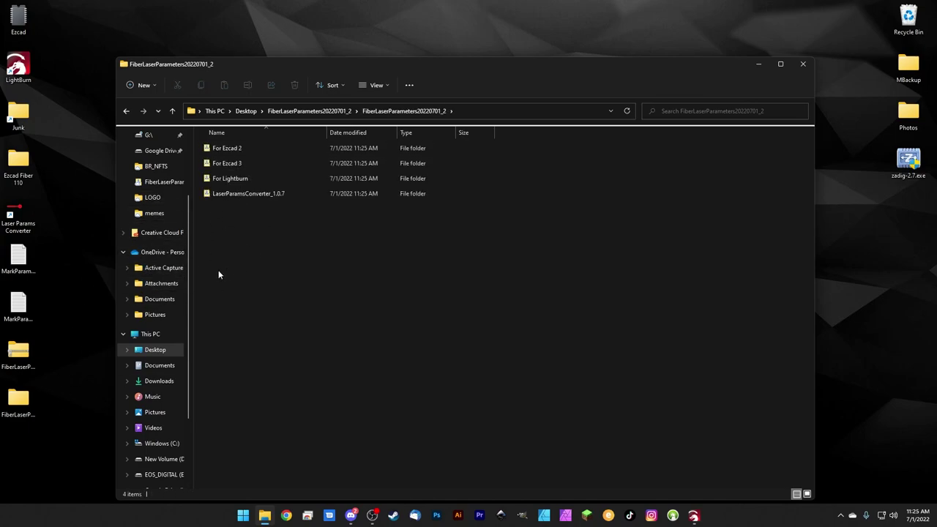
{"action": "left_click", "coordinate": [227, 150]}
{"action": "double_click", "coordinate": [228, 149]}
{"action": "left_click", "coordinate": [228, 149]}
{"action": "left_click", "coordinate": [388, 112]}
{"action": "double_click", "coordinate": [238, 162]}
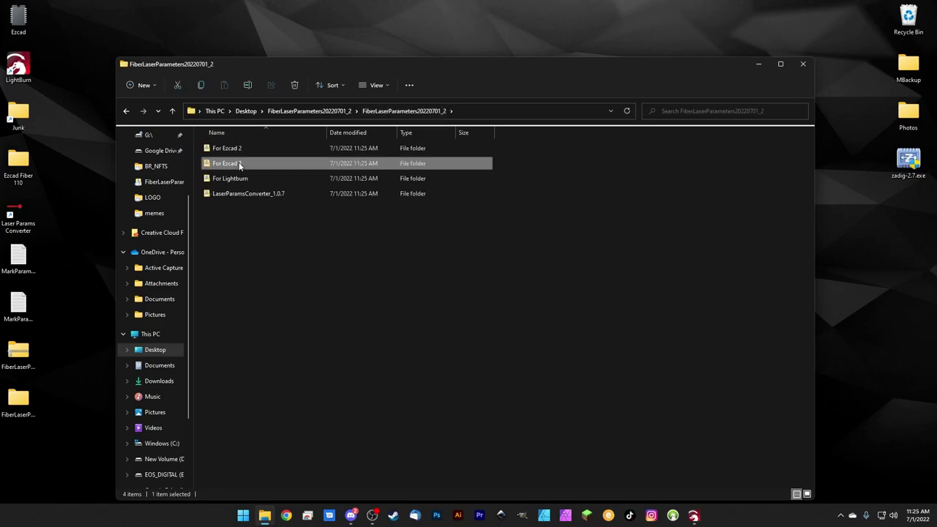
{"action": "left_click", "coordinate": [239, 149]}
{"action": "left_click", "coordinate": [399, 111]}
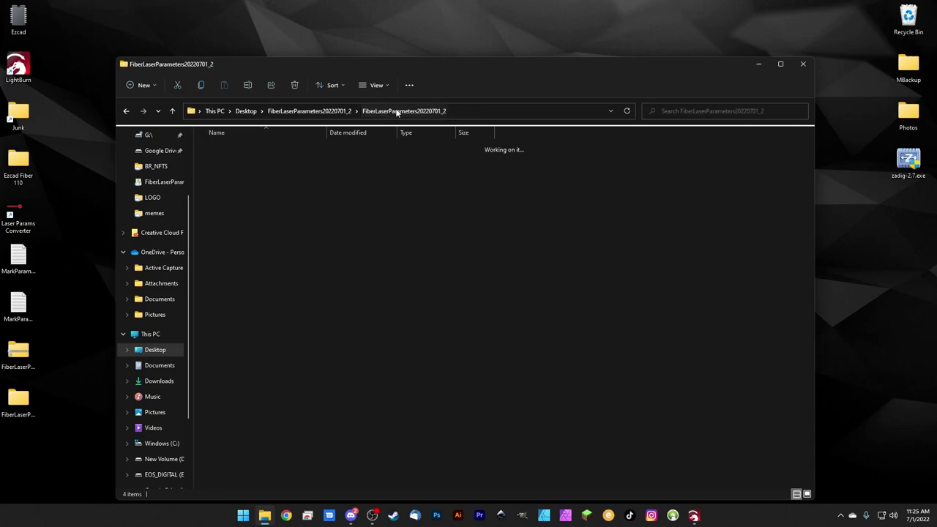
Step: Open the For Lightburn folder and select its MarkParam.clb library file
{"action": "double_click", "coordinate": [232, 179]}
{"action": "left_click", "coordinate": [234, 152]}
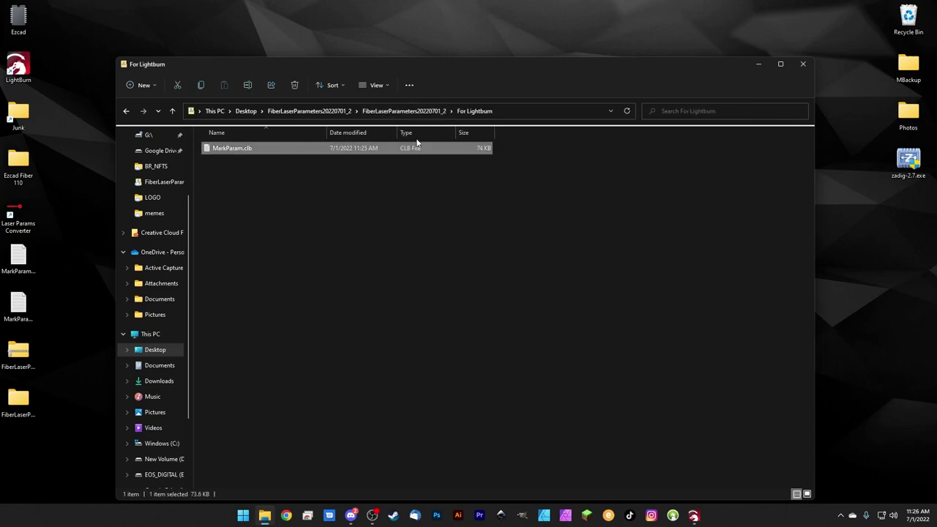
{"action": "left_click", "coordinate": [429, 112]}
{"action": "left_click_drag", "start_coordinate": [521, 193], "coordinate": [393, 147]}
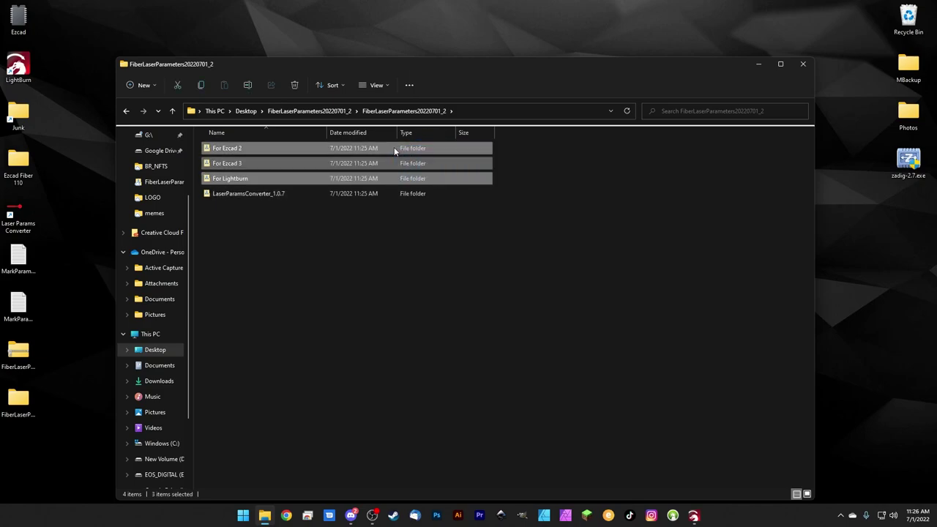
{"action": "double_click", "coordinate": [224, 179]}
{"action": "left_click", "coordinate": [227, 151]}
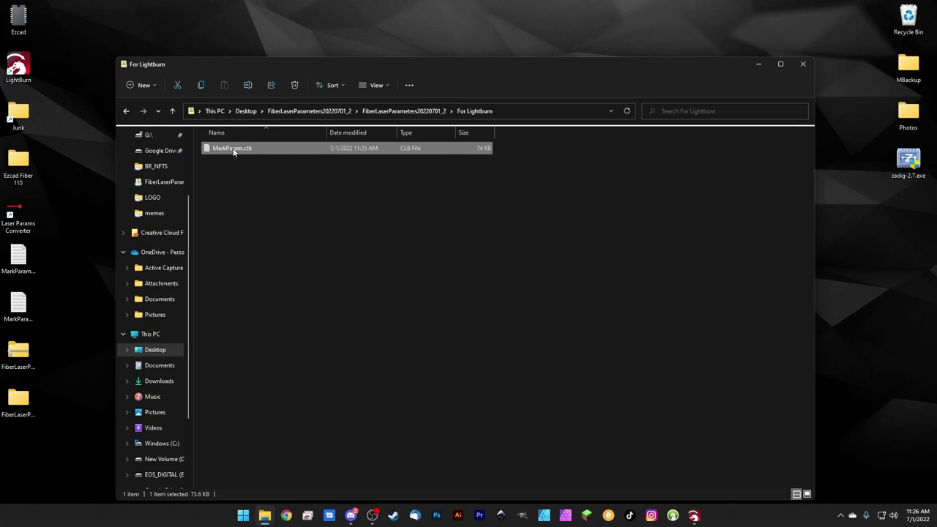
Step: Load For Lightburn\MarkParam.clb as LightBurn's cut library
{"action": "left_click", "coordinate": [695, 517]}
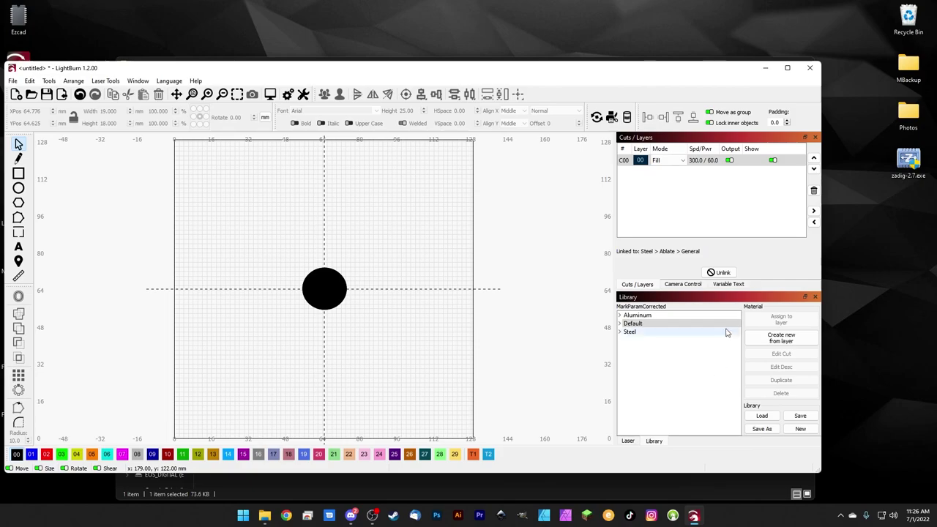
{"action": "left_click", "coordinate": [769, 416]}
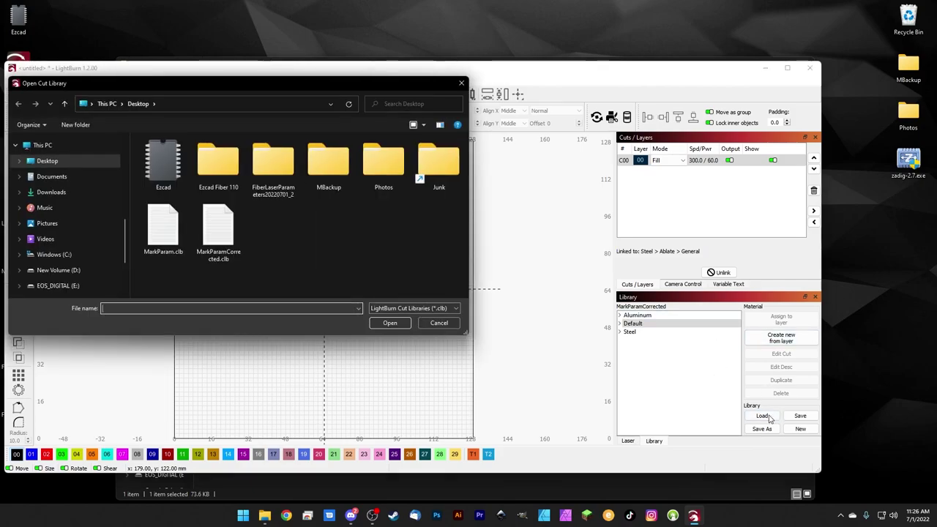
{"action": "double_click", "coordinate": [266, 168]}
{"action": "double_click", "coordinate": [202, 156]}
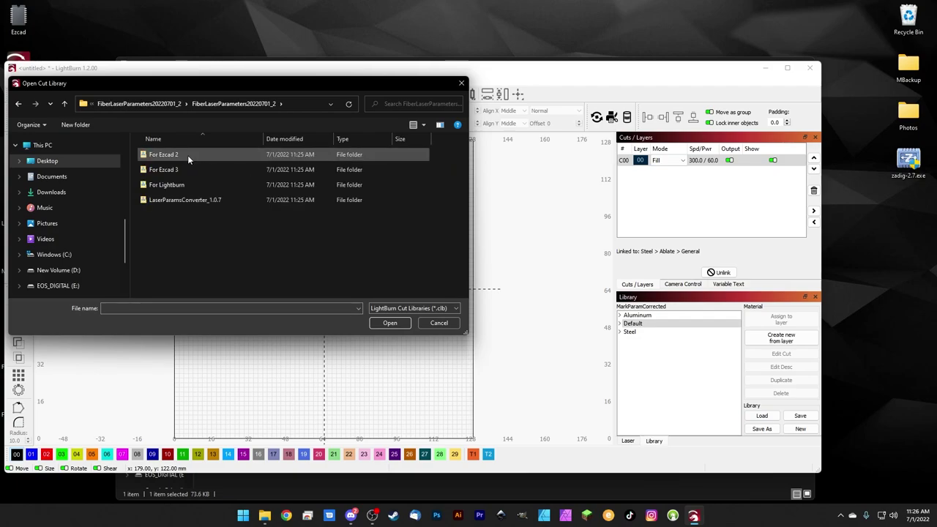
{"action": "double_click", "coordinate": [161, 184]}
{"action": "left_click", "coordinate": [174, 156]}
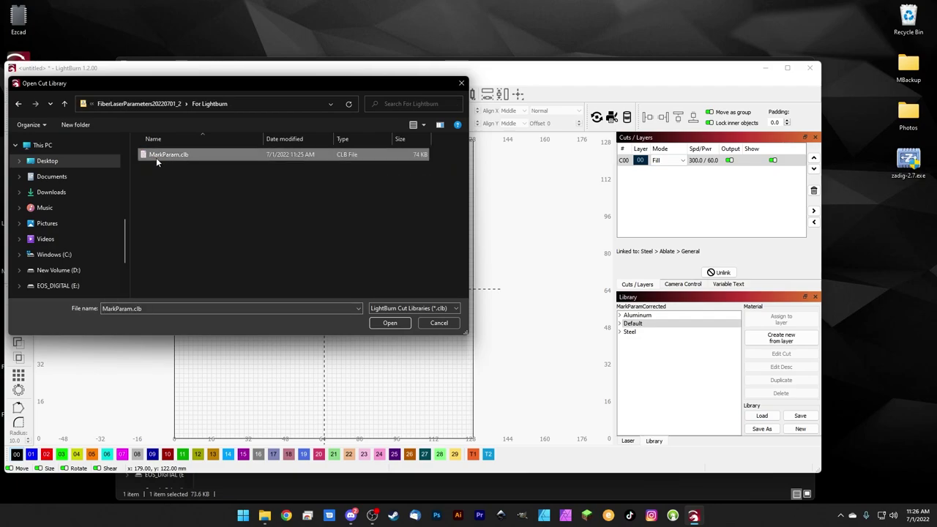
{"action": "left_click", "coordinate": [390, 323]}
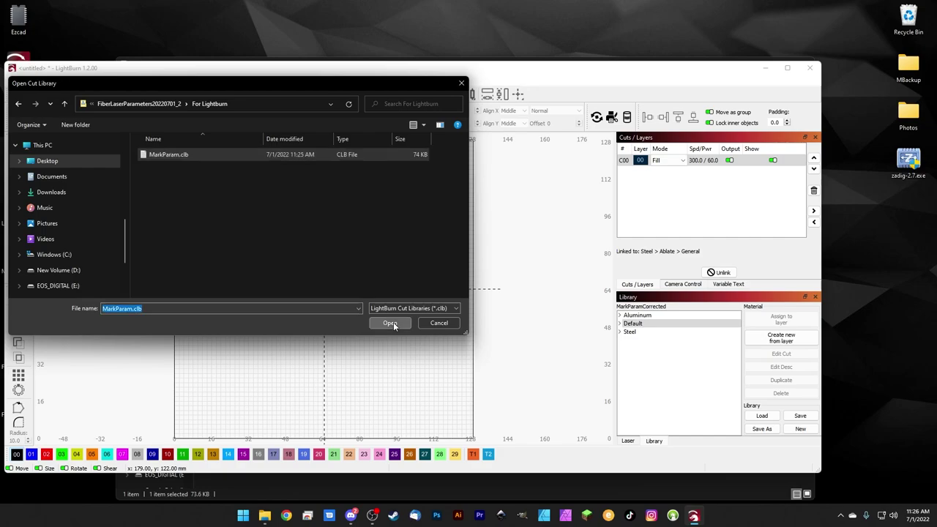
Step: Expand the PMAG, Leather, Granite and Gold materials and the 10-14K Y/R Photo presets
{"action": "scroll", "coordinate": [657, 372], "scroll_direction": "down", "scroll_amount": 1}
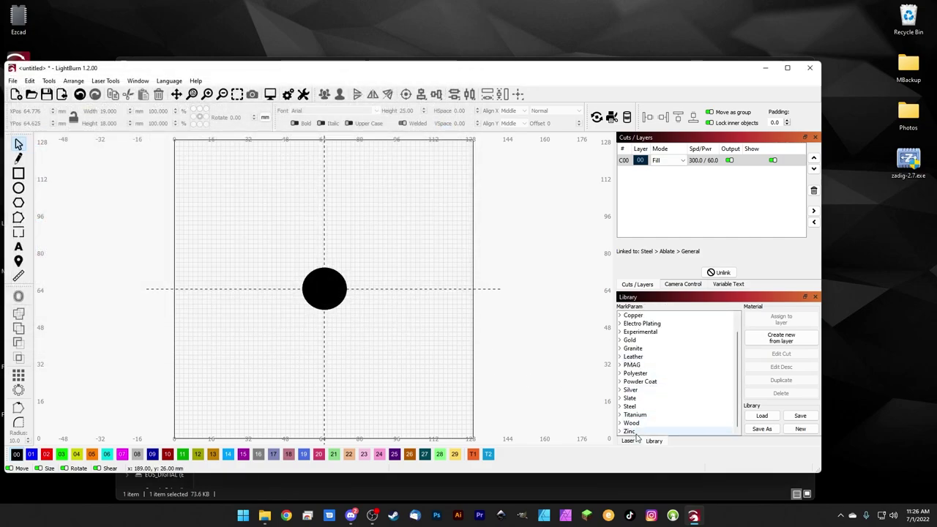
{"action": "scroll", "coordinate": [648, 366], "scroll_direction": "up", "scroll_amount": 1}
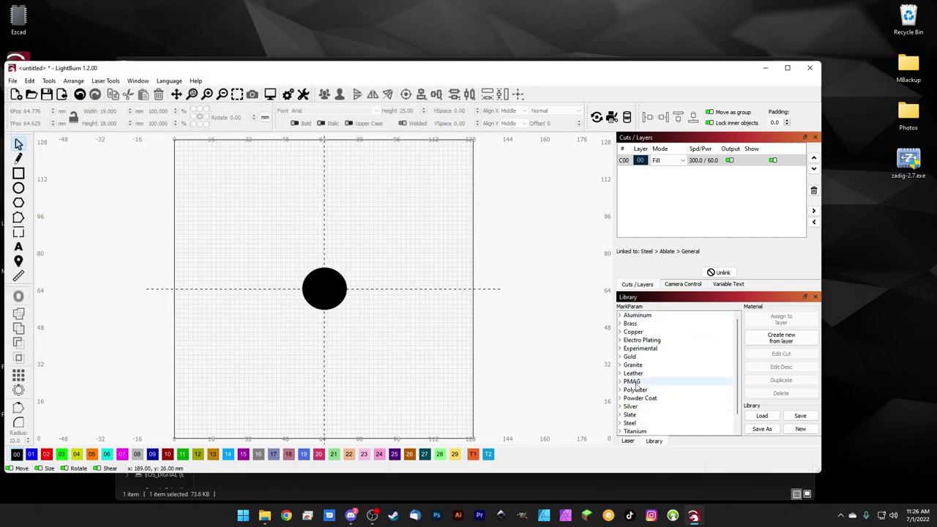
{"action": "left_click", "coordinate": [620, 382]}
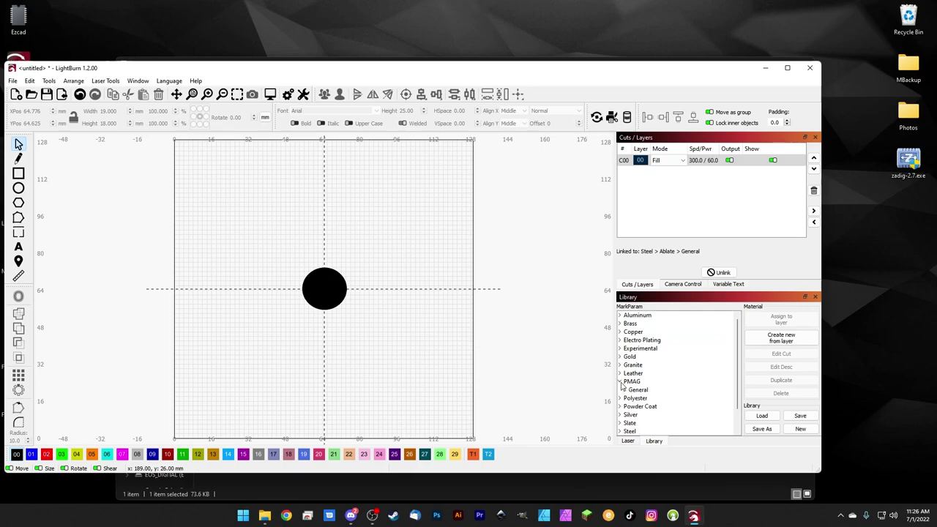
{"action": "left_click", "coordinate": [619, 372]}
{"action": "left_click", "coordinate": [619, 365]}
{"action": "left_click", "coordinate": [619, 356]}
{"action": "left_click", "coordinate": [624, 373]}
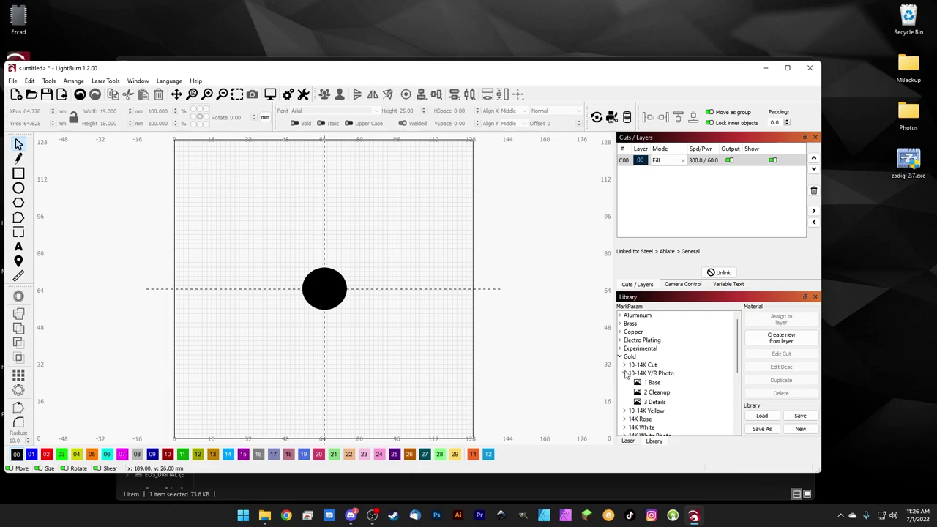
Step: Expand Aluminum's Cut, Catalyst and General subfolders and Titanium's General presets
{"action": "left_click", "coordinate": [619, 315]}
{"action": "left_click", "coordinate": [626, 323]}
{"action": "left_click", "coordinate": [624, 332]}
{"action": "left_click", "coordinate": [624, 323]}
{"action": "left_click", "coordinate": [625, 360]}
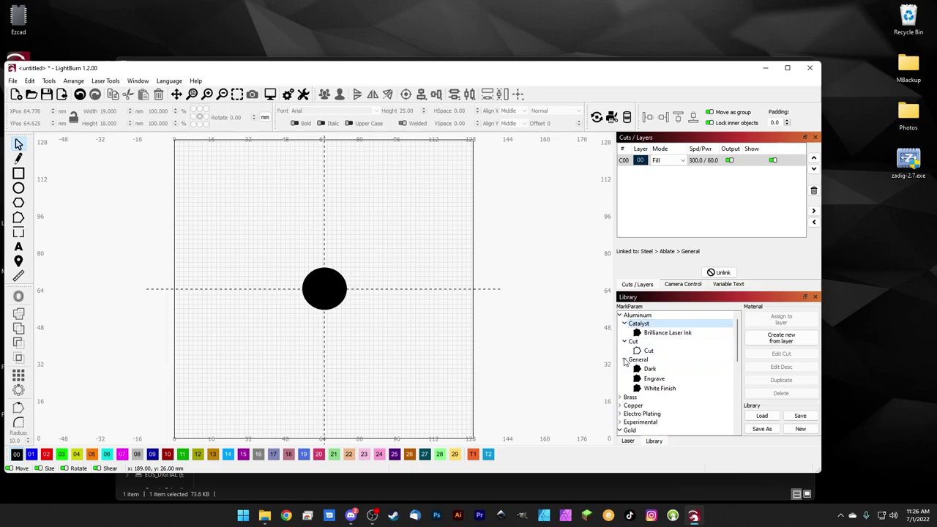
{"action": "scroll", "coordinate": [657, 414], "scroll_direction": "down", "scroll_amount": 8}
{"action": "scroll", "coordinate": [656, 417], "scroll_direction": "down", "scroll_amount": 1}
{"action": "left_click", "coordinate": [620, 415]}
{"action": "left_click", "coordinate": [624, 423]}
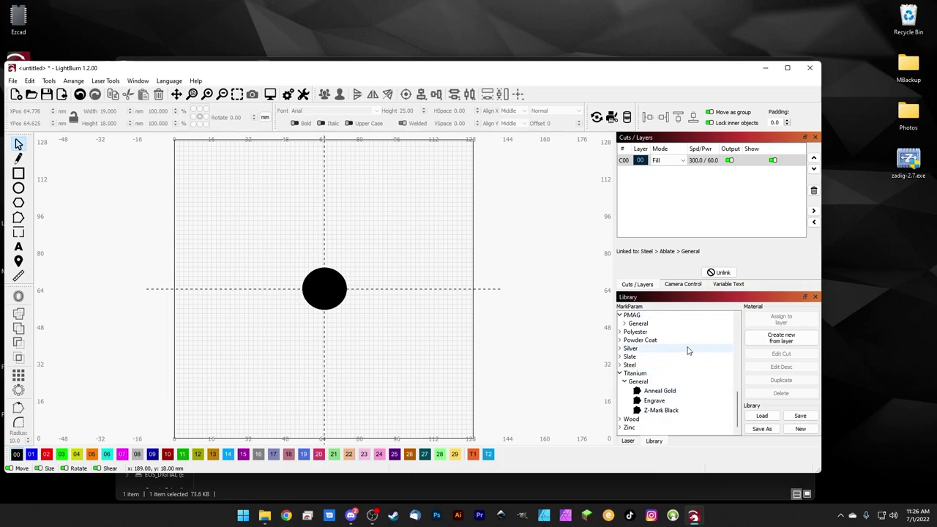
{"action": "left_click", "coordinate": [766, 68]}
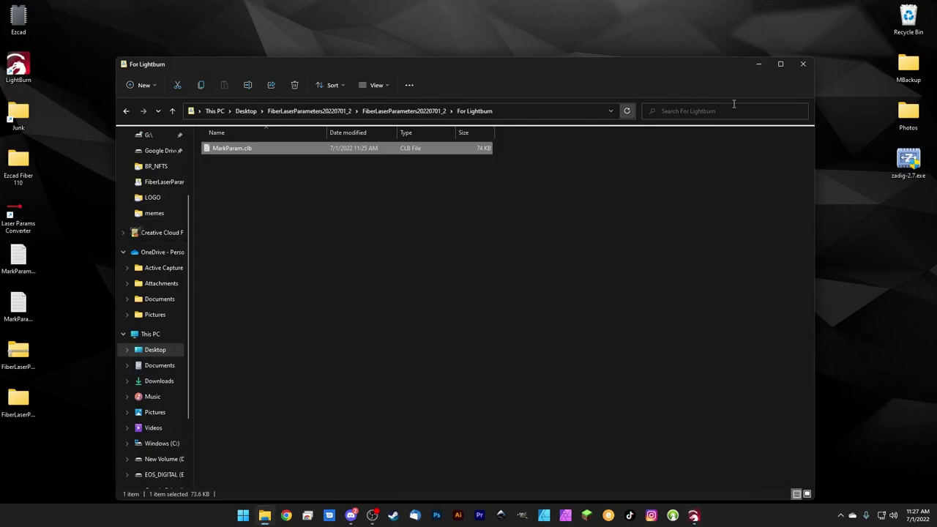
Step: Close File Explorer and delete the two MarkParam files from the desktop
{"action": "left_click", "coordinate": [803, 65]}
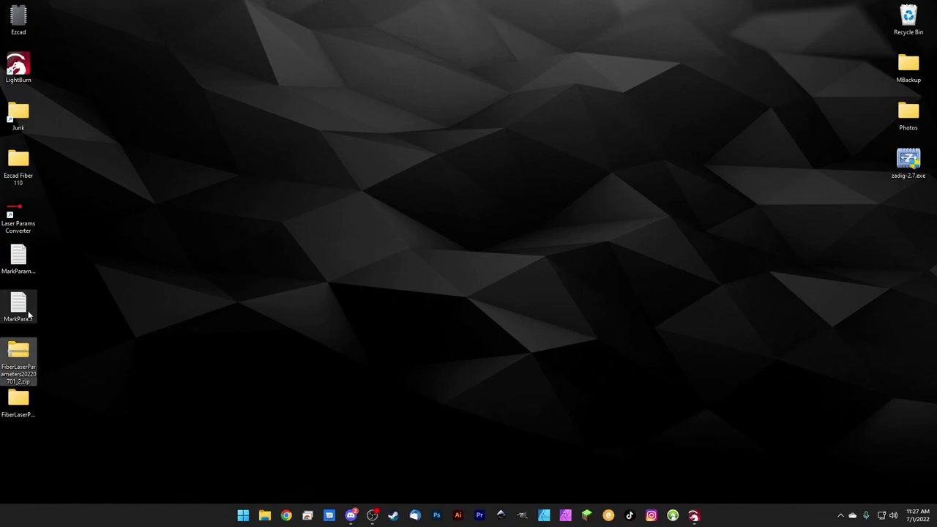
{"action": "left_click", "coordinate": [22, 214]}
{"action": "left_click", "coordinate": [28, 214]}
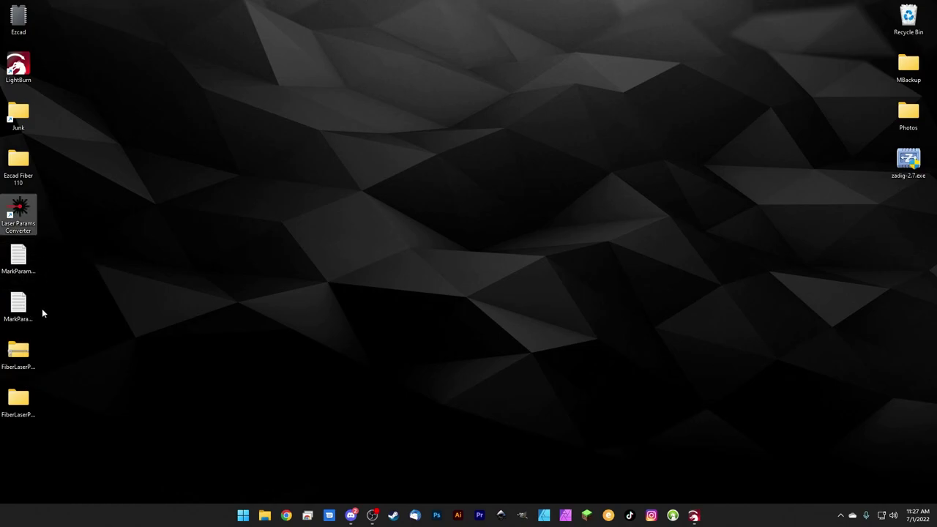
{"action": "left_click_drag", "start_coordinate": [41, 311], "coordinate": [11, 253]}
{"action": "key", "text": "Delete"}
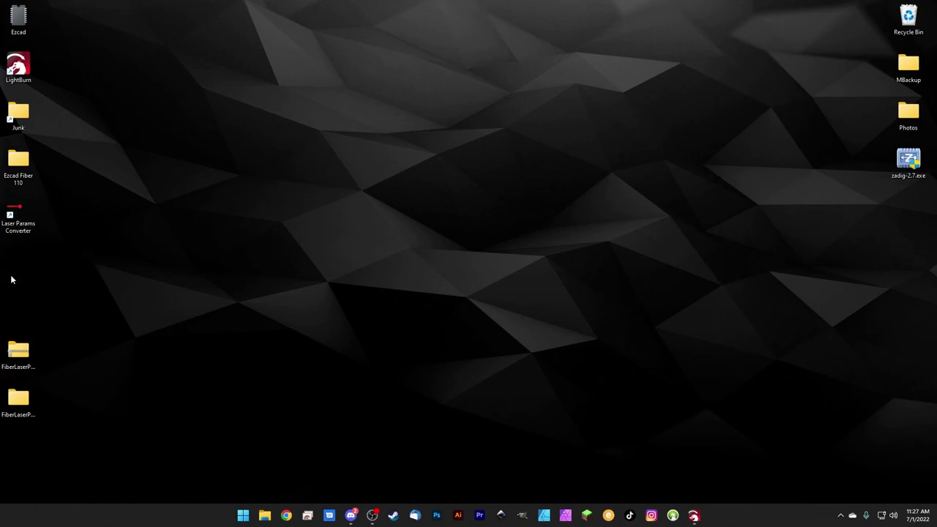
Step: Delete the FiberLaserParameters zip, move the extracted folder up, and launch Laser Params Converter
{"action": "left_click", "coordinate": [27, 355]}
{"action": "key", "text": "Delete"}
{"action": "left_click_drag", "start_coordinate": [27, 403], "coordinate": [31, 265]}
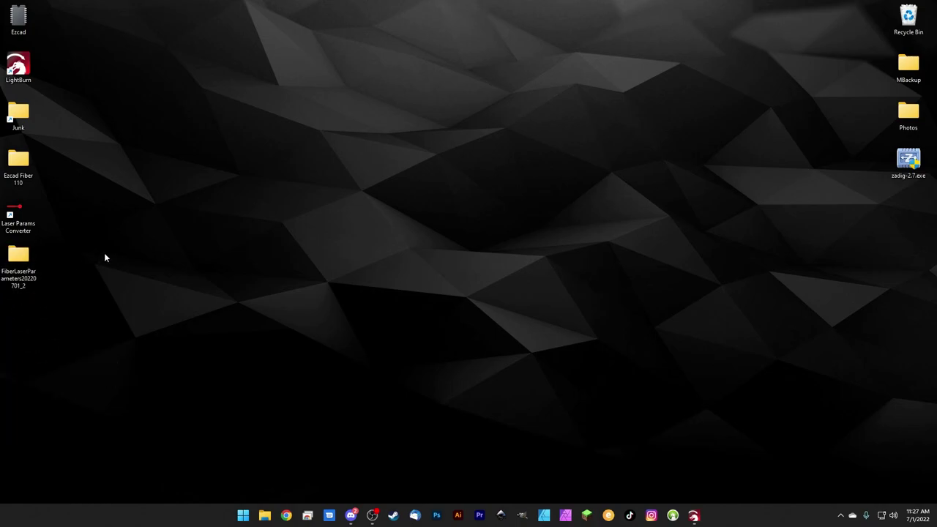
{"action": "double_click", "coordinate": [16, 212]}
Step: Set the converter's file format to LightBurn
{"action": "left_click", "coordinate": [360, 153]}
{"action": "left_click", "coordinate": [361, 159]}
{"action": "left_click", "coordinate": [361, 157]}
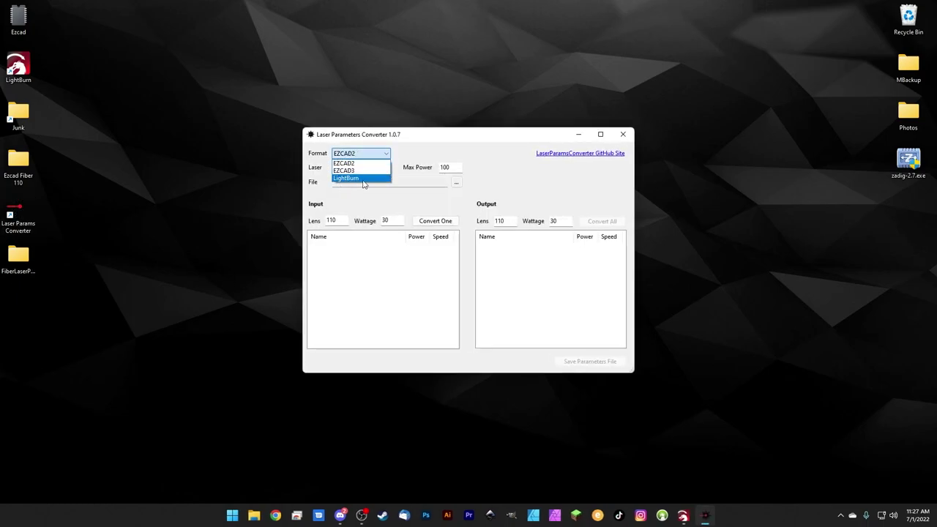
{"action": "left_click", "coordinate": [349, 180]}
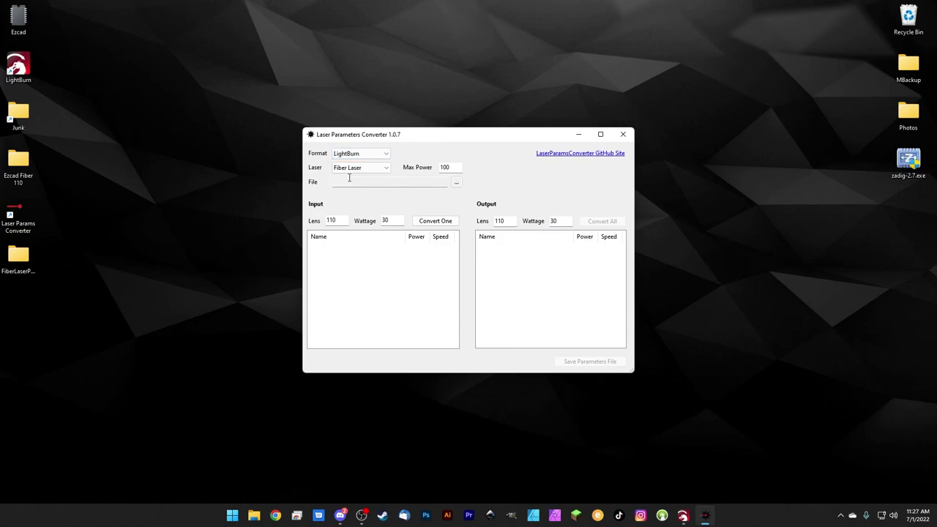
{"action": "double_click", "coordinate": [458, 167]}
Step: Load MarkParam.clb from the package's For Lightburn folder as the input file
{"action": "left_click", "coordinate": [457, 182]}
{"action": "double_click", "coordinate": [571, 228]}
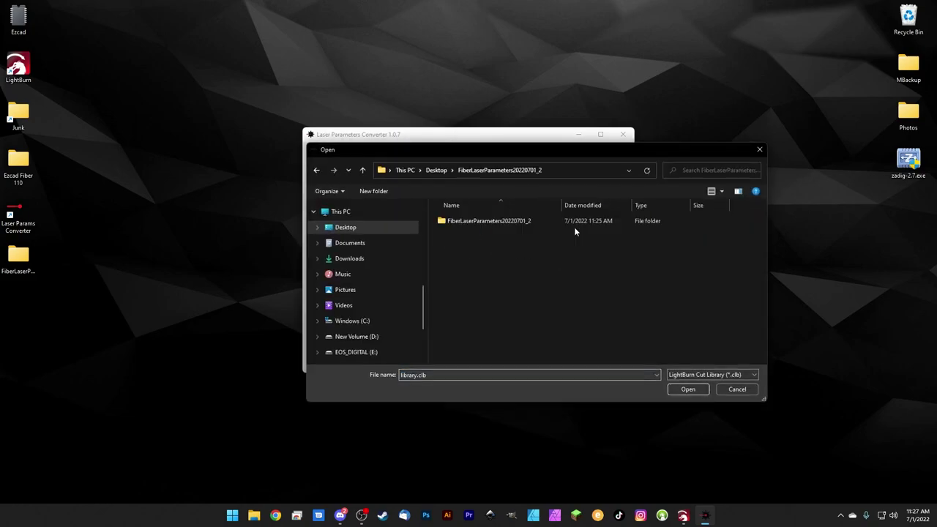
{"action": "double_click", "coordinate": [503, 221]}
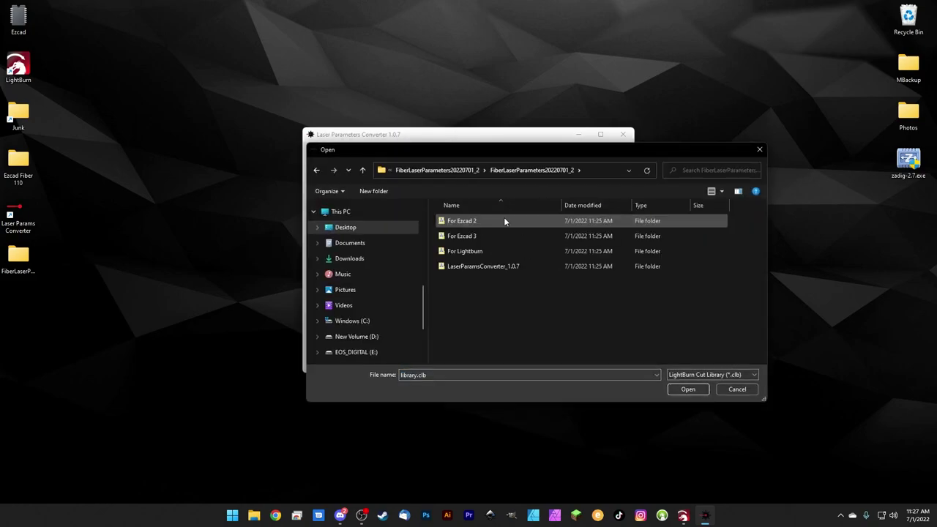
{"action": "double_click", "coordinate": [459, 251]}
{"action": "left_click", "coordinate": [465, 222]}
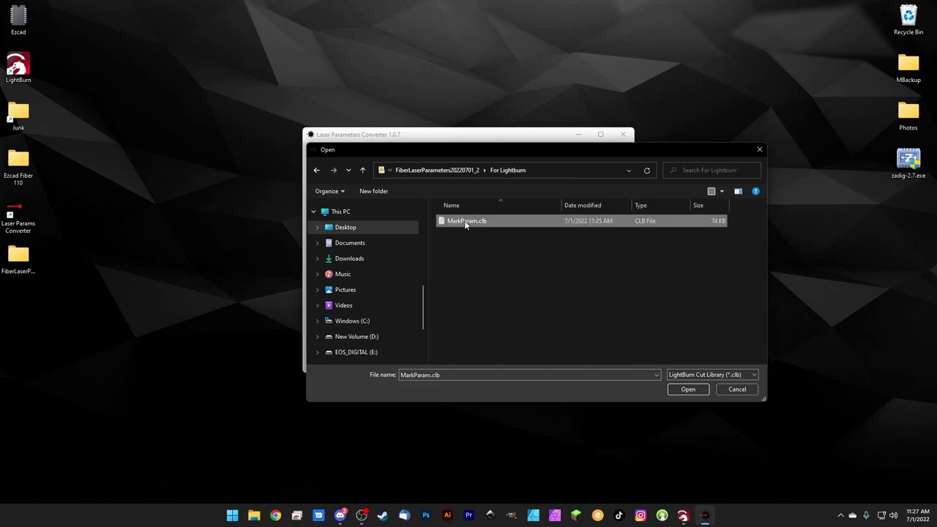
{"action": "left_click", "coordinate": [682, 388]}
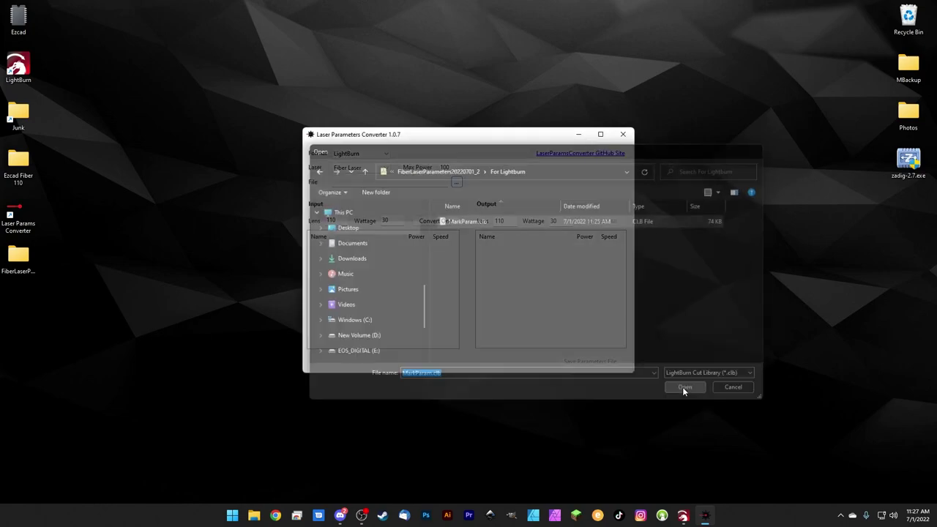
Step: Set the output to 60 W wattage and 220 lens, then convert all parameters
{"action": "left_click", "coordinate": [331, 220]}
{"action": "key", "text": "Tab"}
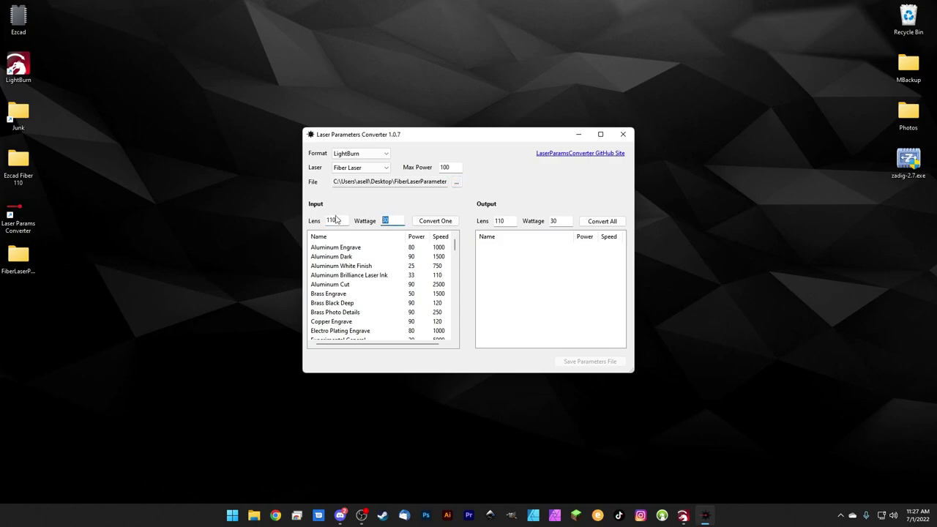
{"action": "key", "text": "shift+Tab"}
{"action": "key", "text": "Tab"}
{"action": "key", "text": "Tab"}
{"action": "key", "text": "Tab"}
{"action": "left_click", "coordinate": [561, 221]}
{"action": "type", "text": "60"}
{"action": "key", "text": "shift+Tab"}
{"action": "type", "text": "2"}
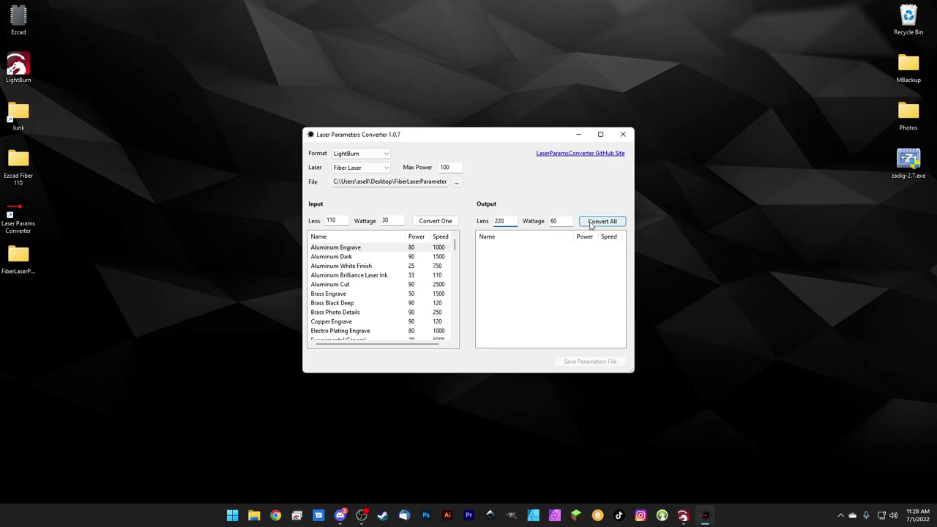
{"action": "left_click", "coordinate": [600, 222]}
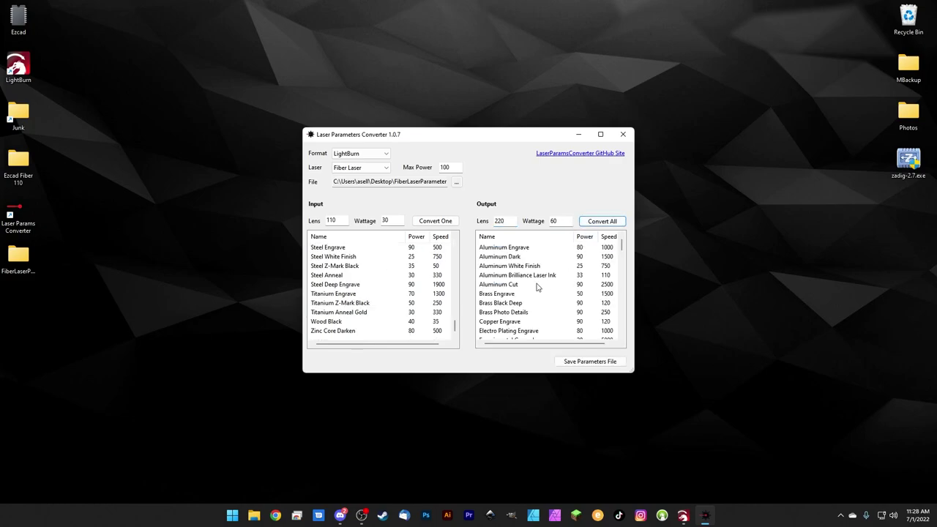
{"action": "left_click_drag", "start_coordinate": [505, 221], "coordinate": [486, 225]}
{"action": "left_click_drag", "start_coordinate": [558, 225], "coordinate": [487, 222]}
{"action": "left_click_drag", "start_coordinate": [559, 223], "coordinate": [545, 224]}
{"action": "scroll", "coordinate": [584, 330], "scroll_direction": "down", "scroll_amount": 5}
{"action": "scroll", "coordinate": [584, 327], "scroll_direction": "up", "scroll_amount": 5}
{"action": "double_click", "coordinate": [504, 218]}
{"action": "type", "text": "300"}
{"action": "left_click", "coordinate": [602, 221]}
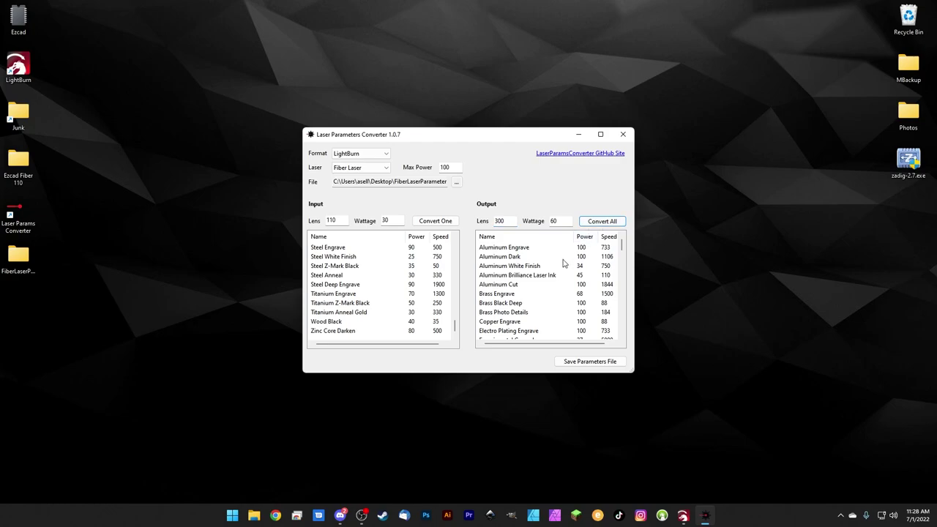
{"action": "left_click", "coordinate": [599, 248]}
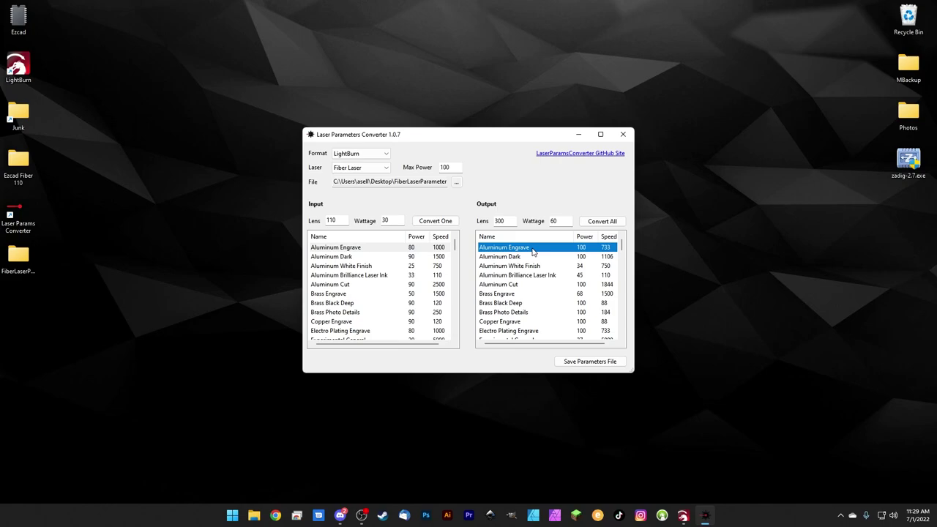
{"action": "double_click", "coordinate": [496, 221]}
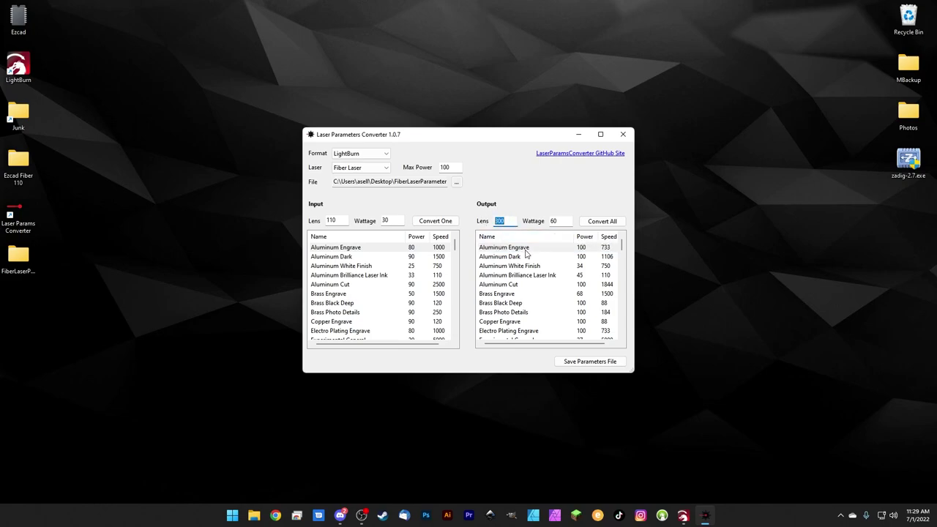
{"action": "left_click", "coordinate": [582, 248]}
{"action": "left_click", "coordinate": [582, 257]}
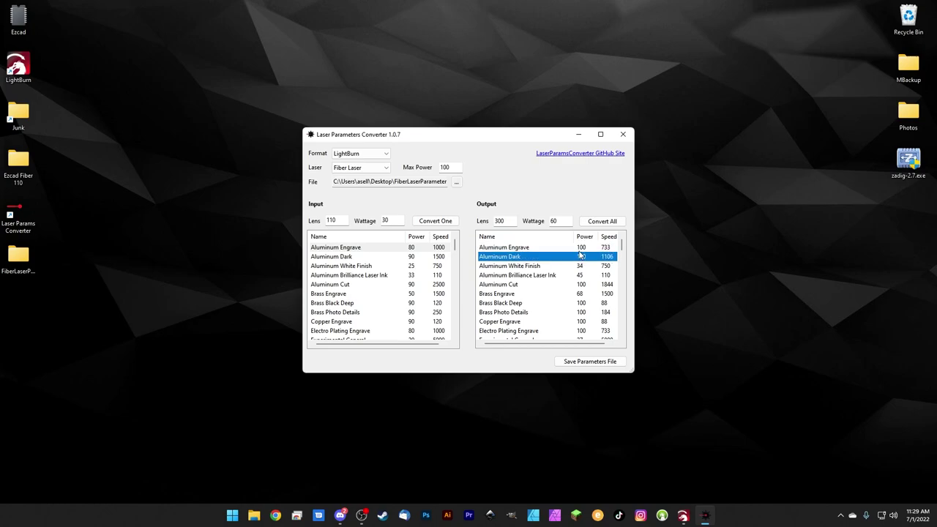
{"action": "left_click", "coordinate": [584, 306]}
{"action": "left_click", "coordinate": [586, 313]}
{"action": "left_click", "coordinate": [583, 249]}
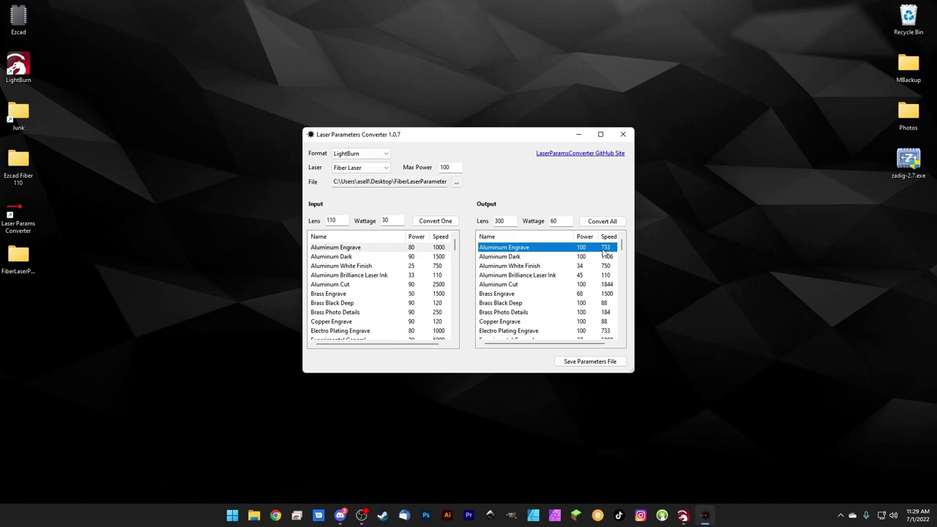
{"action": "left_click", "coordinate": [386, 220]}
{"action": "double_click", "coordinate": [326, 221]}
{"action": "double_click", "coordinate": [499, 220]}
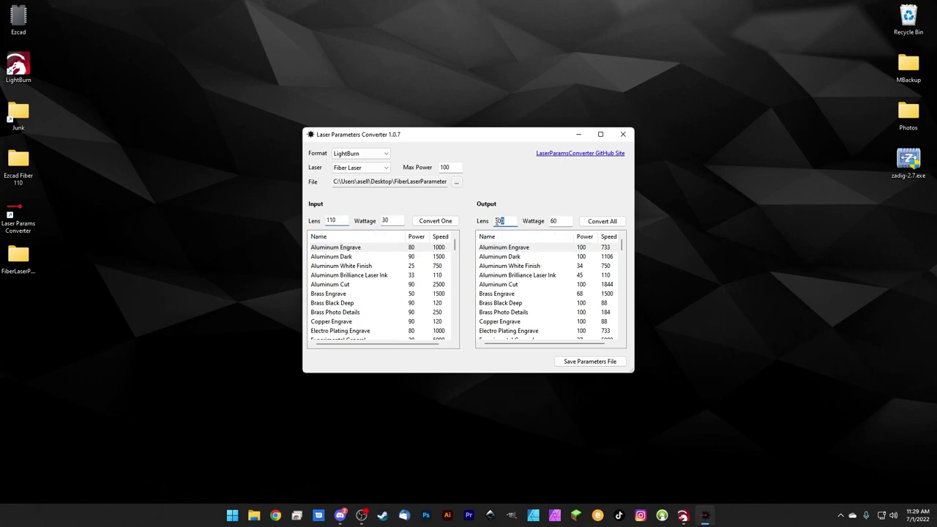
{"action": "left_click", "coordinate": [606, 249]}
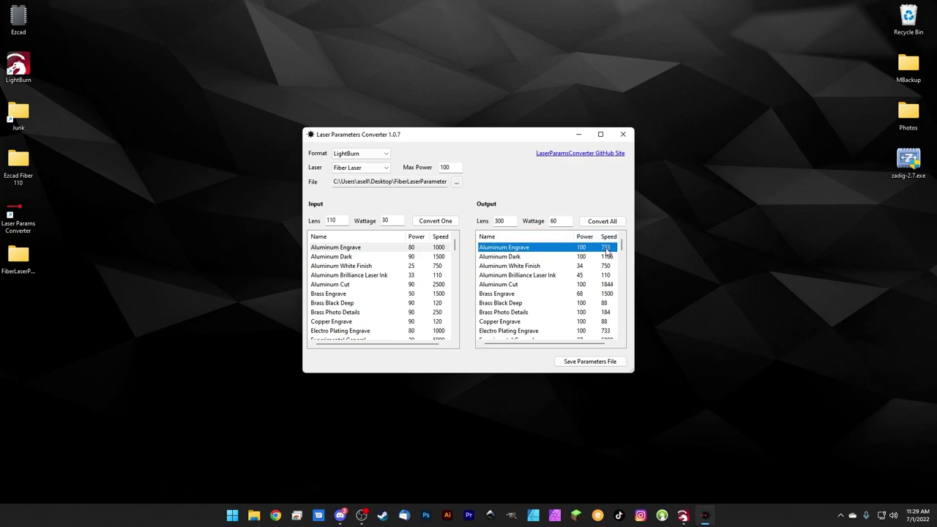
{"action": "scroll", "coordinate": [605, 258], "scroll_direction": "down", "scroll_amount": 2}
{"action": "scroll", "coordinate": [578, 313], "scroll_direction": "up", "scroll_amount": 2}
{"action": "scroll", "coordinate": [532, 316], "scroll_direction": "down", "scroll_amount": 8}
{"action": "scroll", "coordinate": [532, 316], "scroll_direction": "up", "scroll_amount": 3}
{"action": "scroll", "coordinate": [532, 317], "scroll_direction": "up", "scroll_amount": 5}
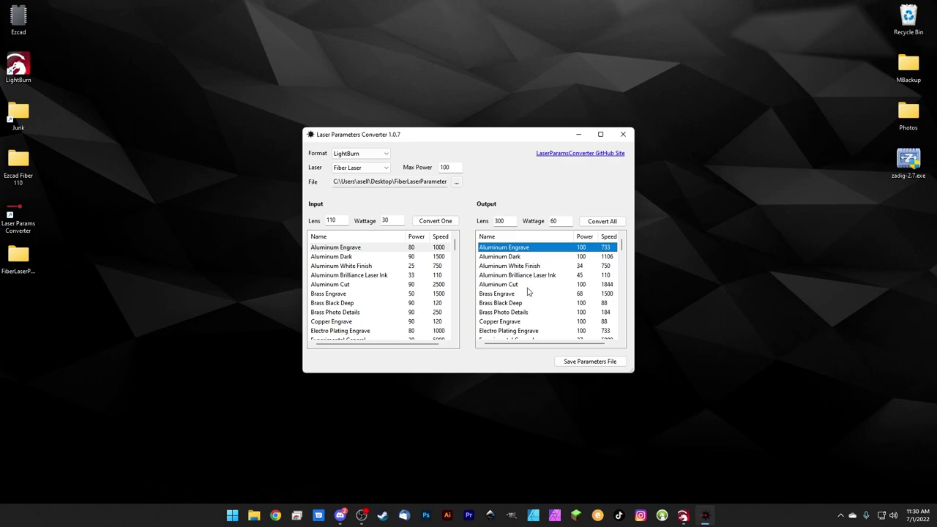
Step: Save the 300 mm lens, 60 W conversion to the Desktop as library.clb, then close the converter
{"action": "left_click", "coordinate": [589, 361]}
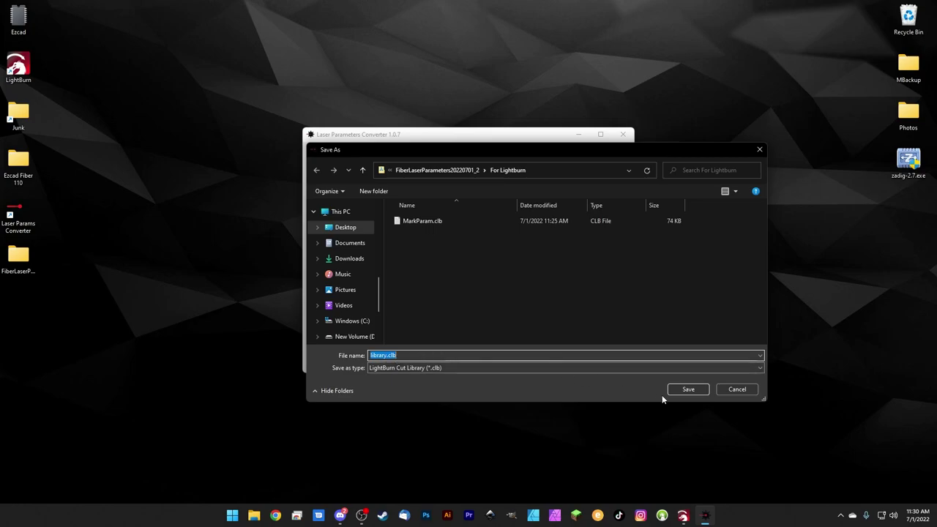
{"action": "left_click", "coordinate": [348, 229]}
{"action": "left_click", "coordinate": [688, 389]}
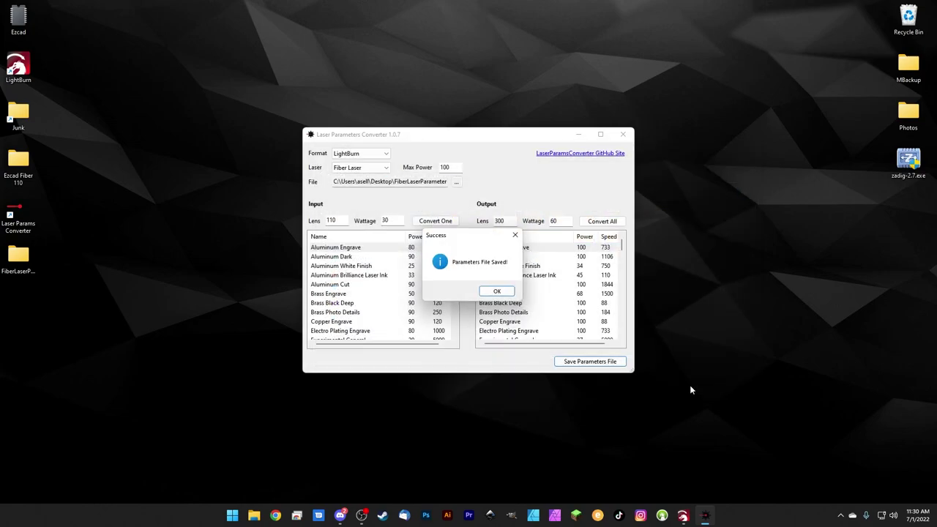
{"action": "left_click", "coordinate": [496, 292]}
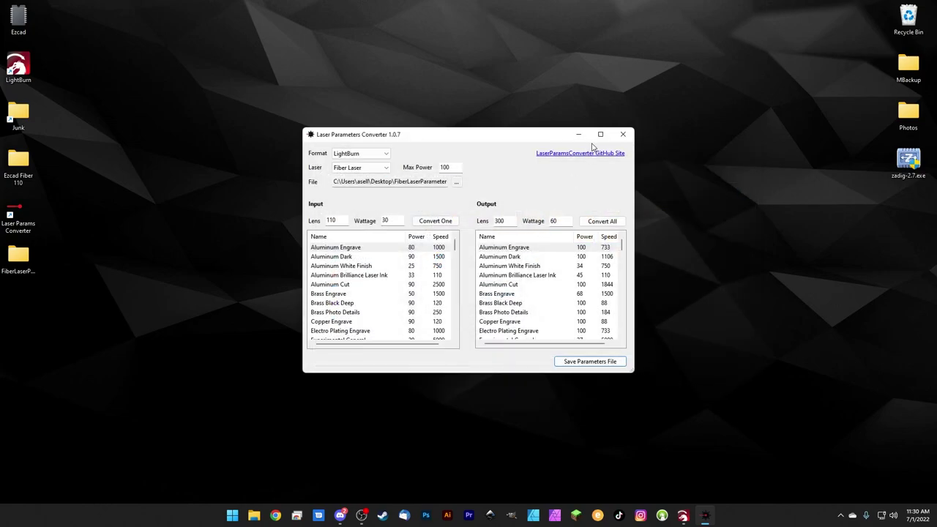
{"action": "left_click", "coordinate": [623, 134]}
Step: Load library.clb from the Desktop into LightBurn's Library panel
{"action": "left_click", "coordinate": [693, 515]}
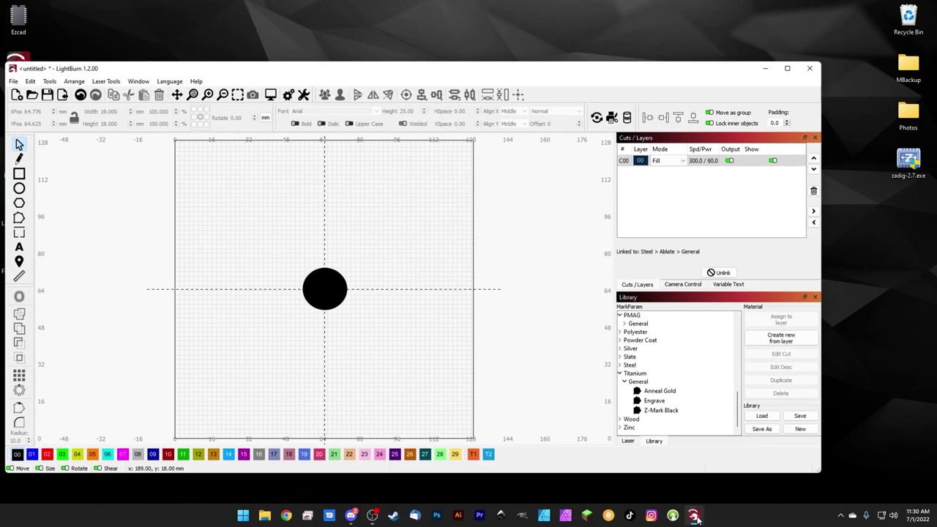
{"action": "left_click", "coordinate": [760, 416]}
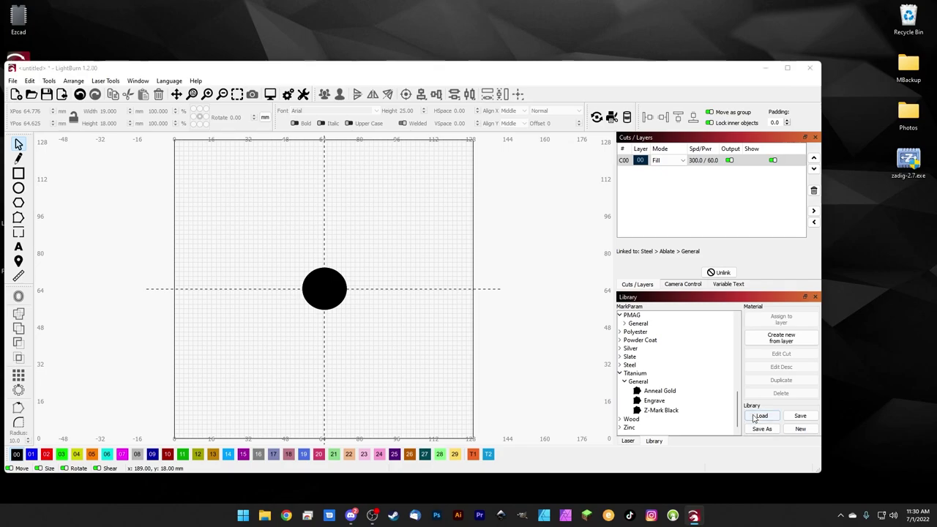
{"action": "left_click", "coordinate": [150, 104]}
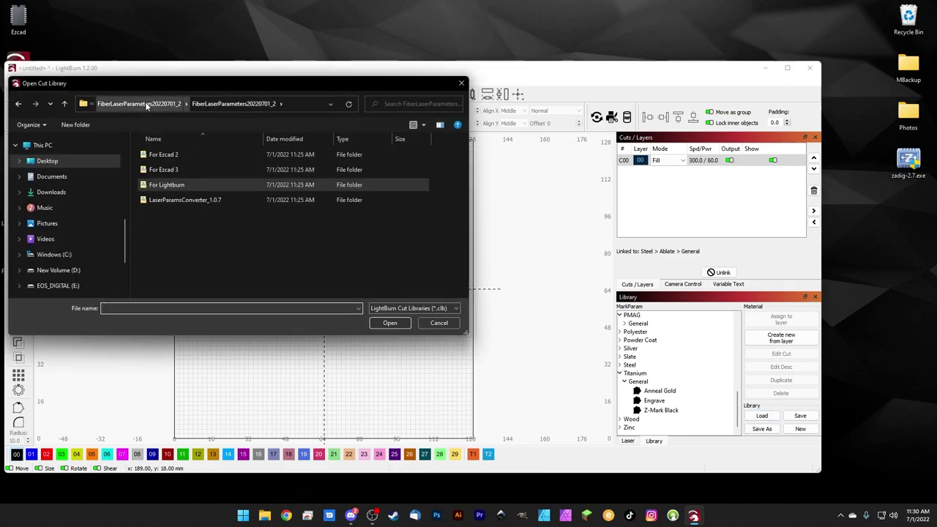
{"action": "left_click", "coordinate": [146, 101]}
{"action": "left_click", "coordinate": [137, 104]}
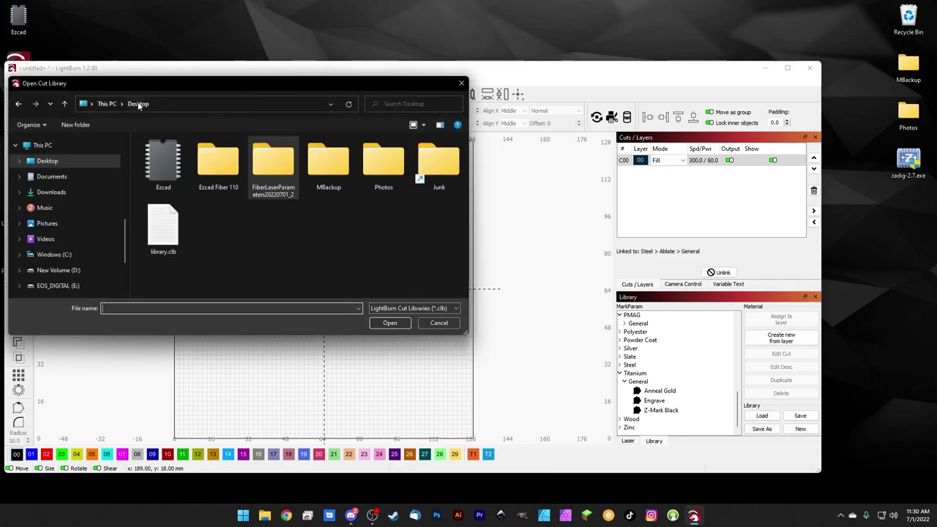
{"action": "left_click", "coordinate": [161, 253]}
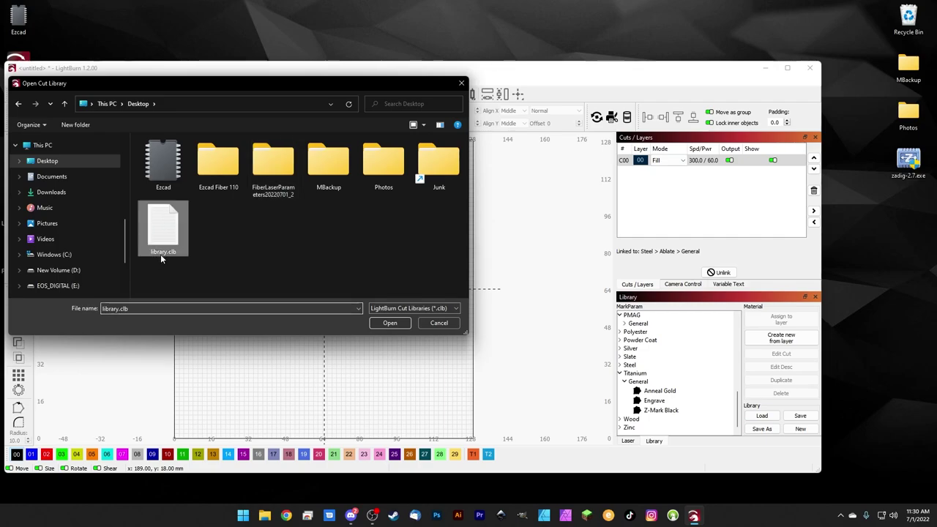
{"action": "left_click", "coordinate": [390, 324]}
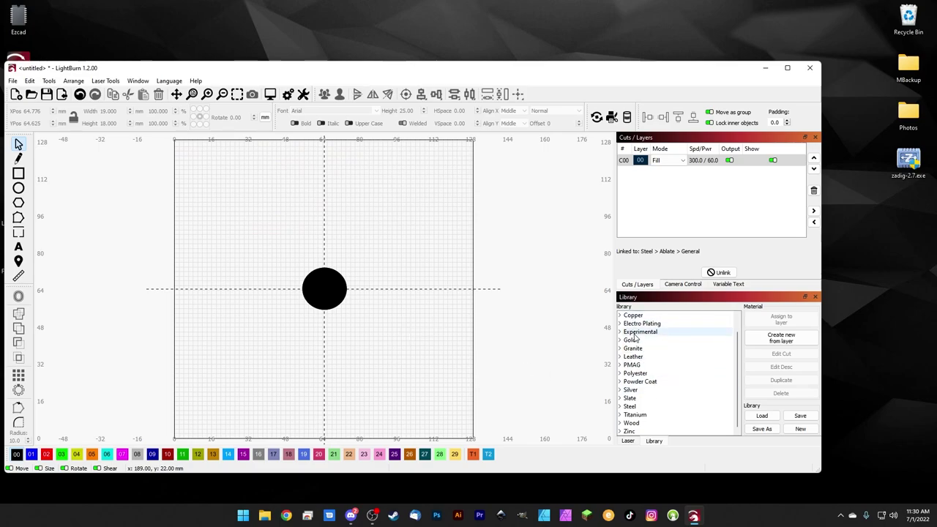
{"action": "scroll", "coordinate": [662, 408], "scroll_direction": "up", "scroll_amount": 1}
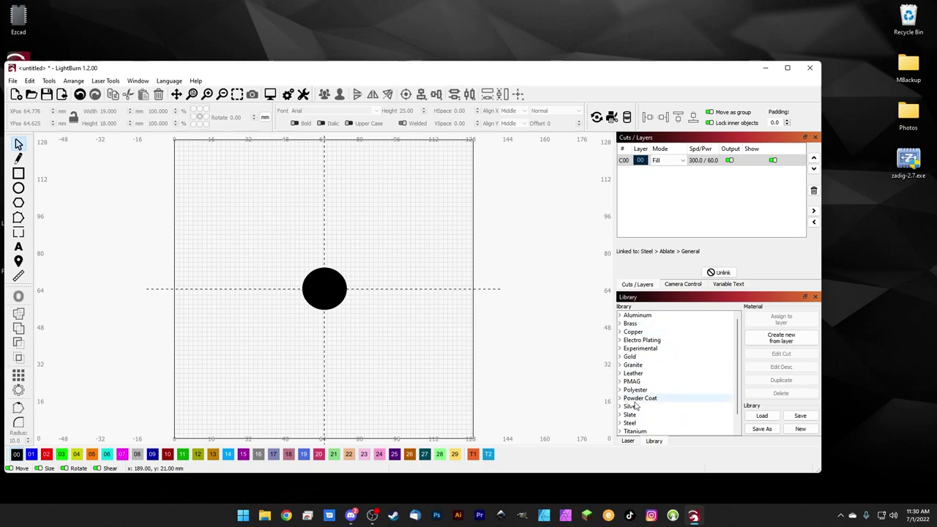
{"action": "scroll", "coordinate": [657, 425], "scroll_direction": "down", "scroll_amount": 1}
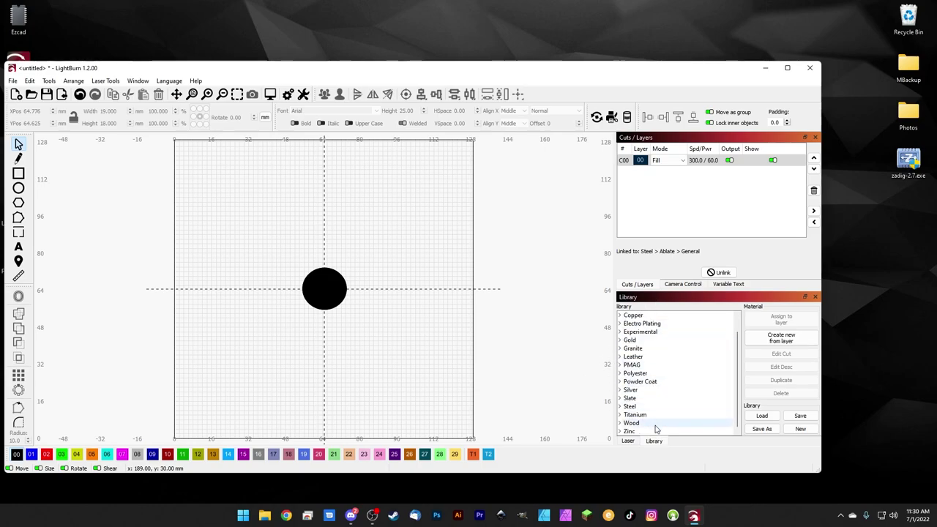
{"action": "scroll", "coordinate": [656, 403], "scroll_direction": "up", "scroll_amount": 1}
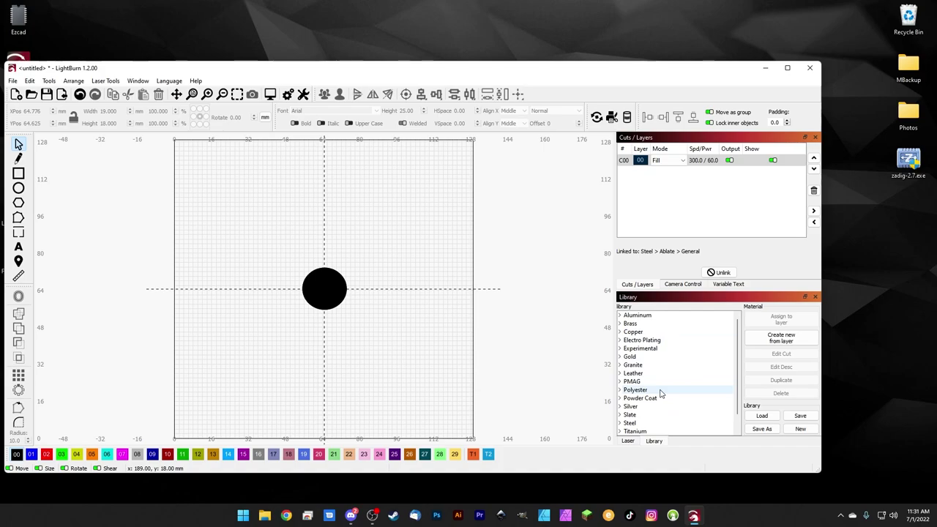
{"action": "left_click_drag", "start_coordinate": [198, 72], "coordinate": [328, 84]}
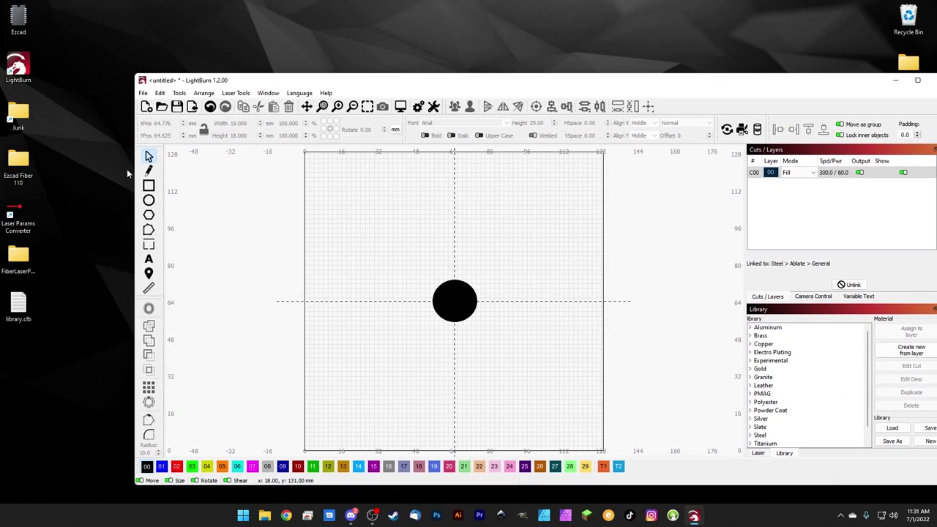
{"action": "left_click", "coordinate": [43, 272]}
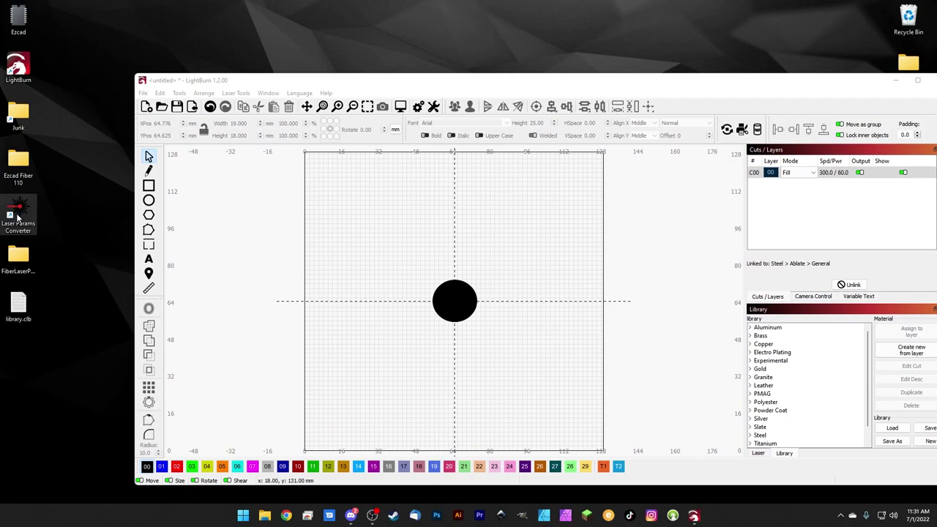
{"action": "left_click", "coordinate": [22, 205]}
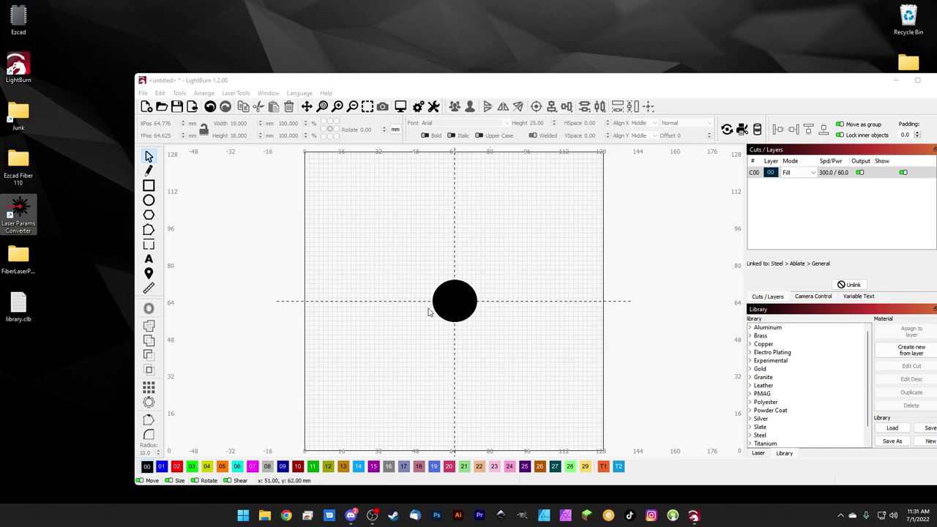
Step: Maximize LightBurn and expand Brass to show its General and Raster cuts in the Library
{"action": "left_click_drag", "start_coordinate": [642, 82], "coordinate": [604, 79]}
{"action": "double_click", "coordinate": [604, 80]}
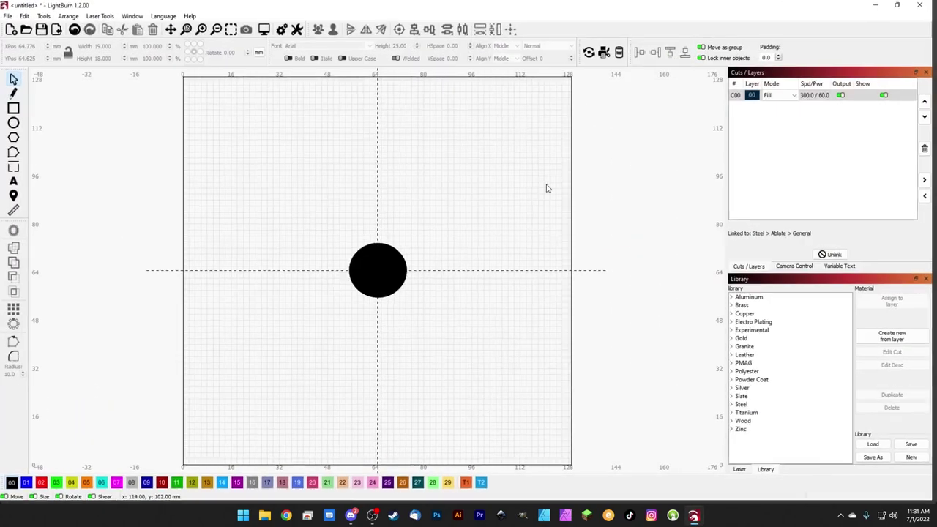
{"action": "left_click", "coordinate": [735, 307]}
{"action": "left_click", "coordinate": [740, 316]}
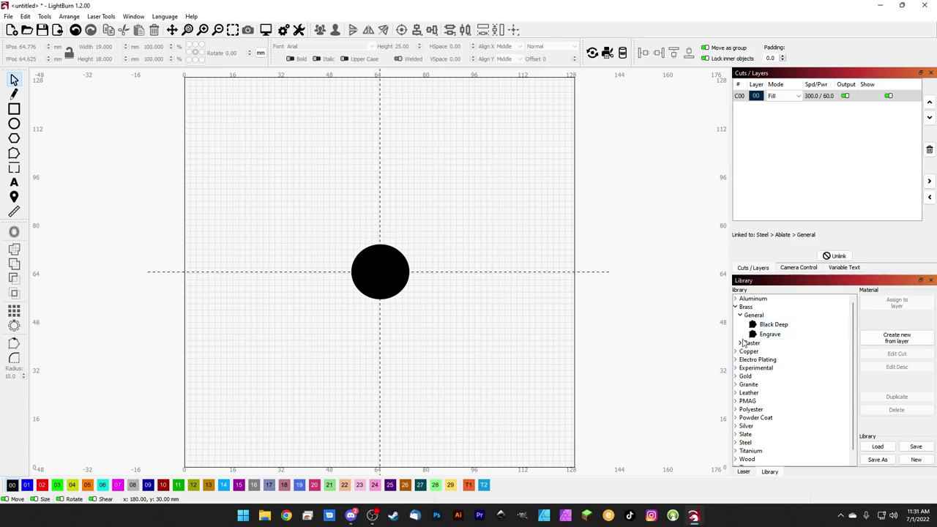
{"action": "left_click", "coordinate": [741, 344]}
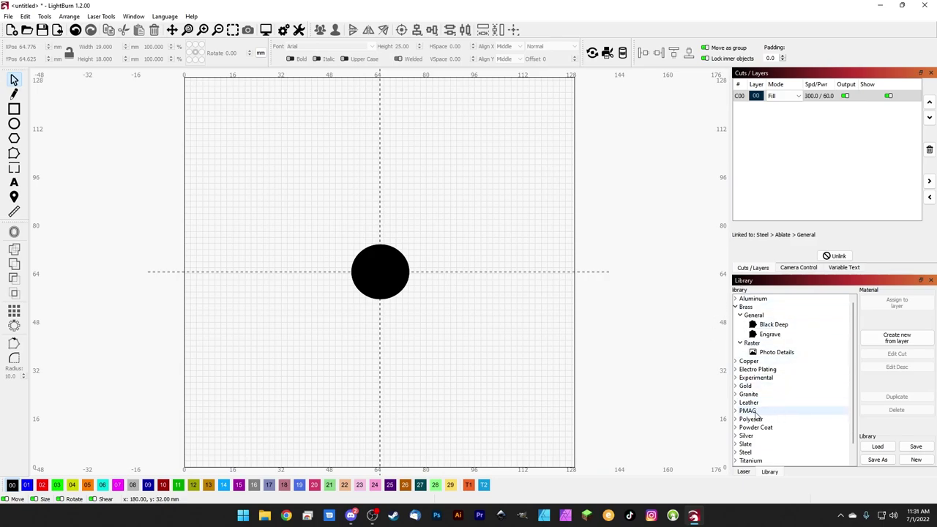
Step: Check the Laser panel, then return to the Library and save the converted material library
{"action": "left_click", "coordinate": [745, 473]}
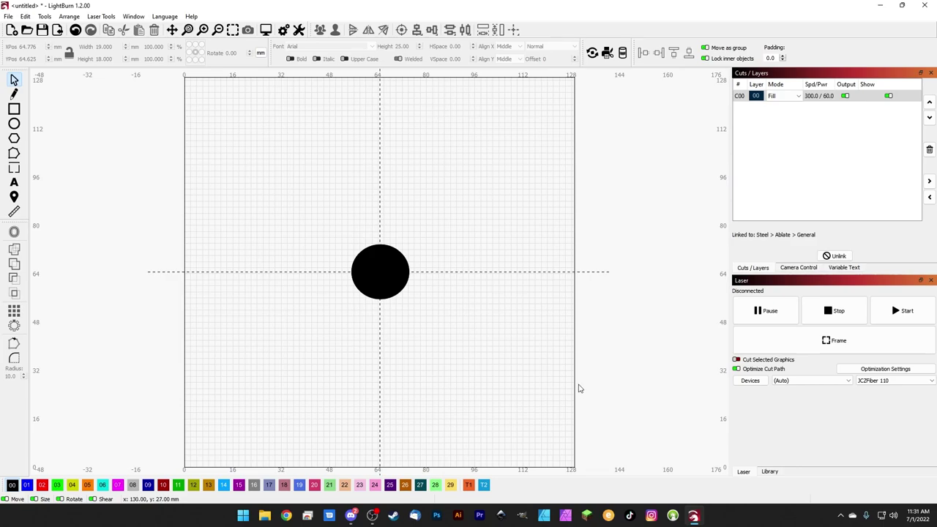
{"action": "left_click", "coordinate": [778, 472]}
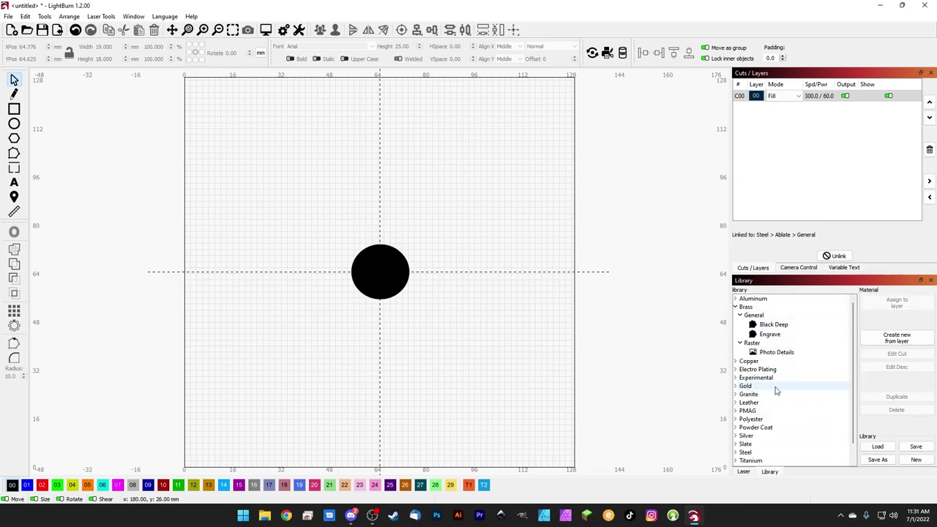
{"action": "left_click", "coordinate": [915, 447]}
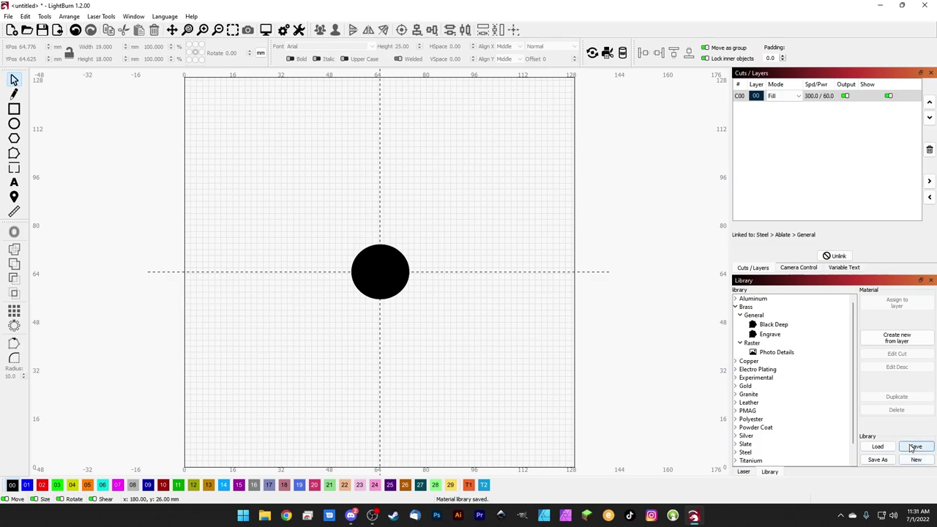